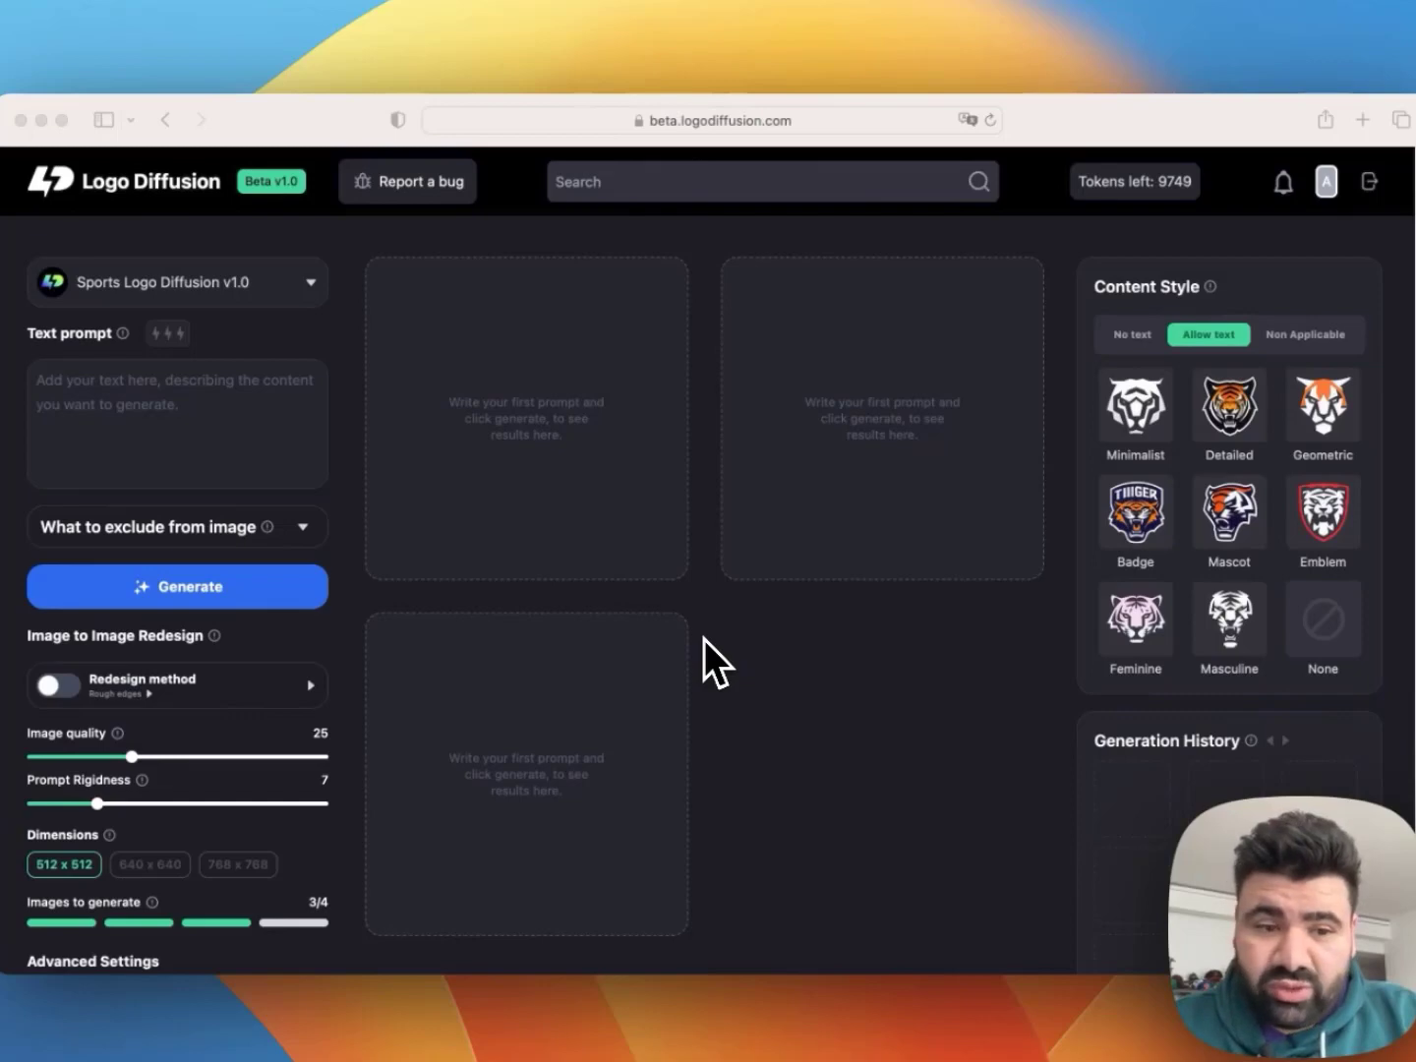
- Enter "astronaut tiger" as the text prompt
{"action": "left_click", "coordinate": [704, 640]}
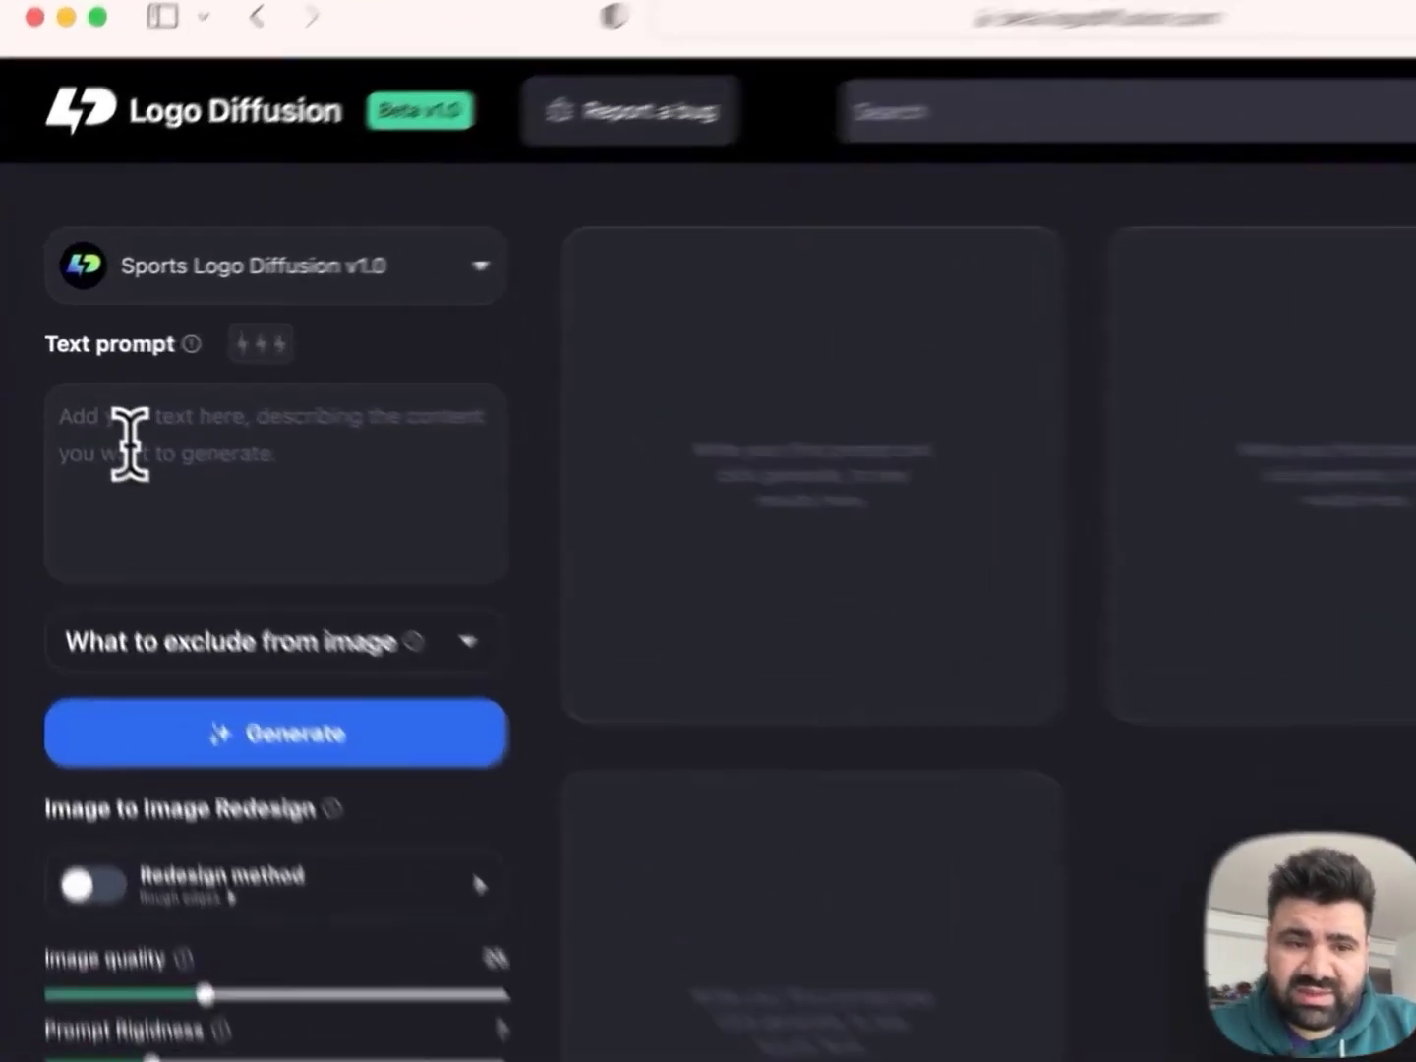
{"action": "left_click", "coordinate": [78, 396]}
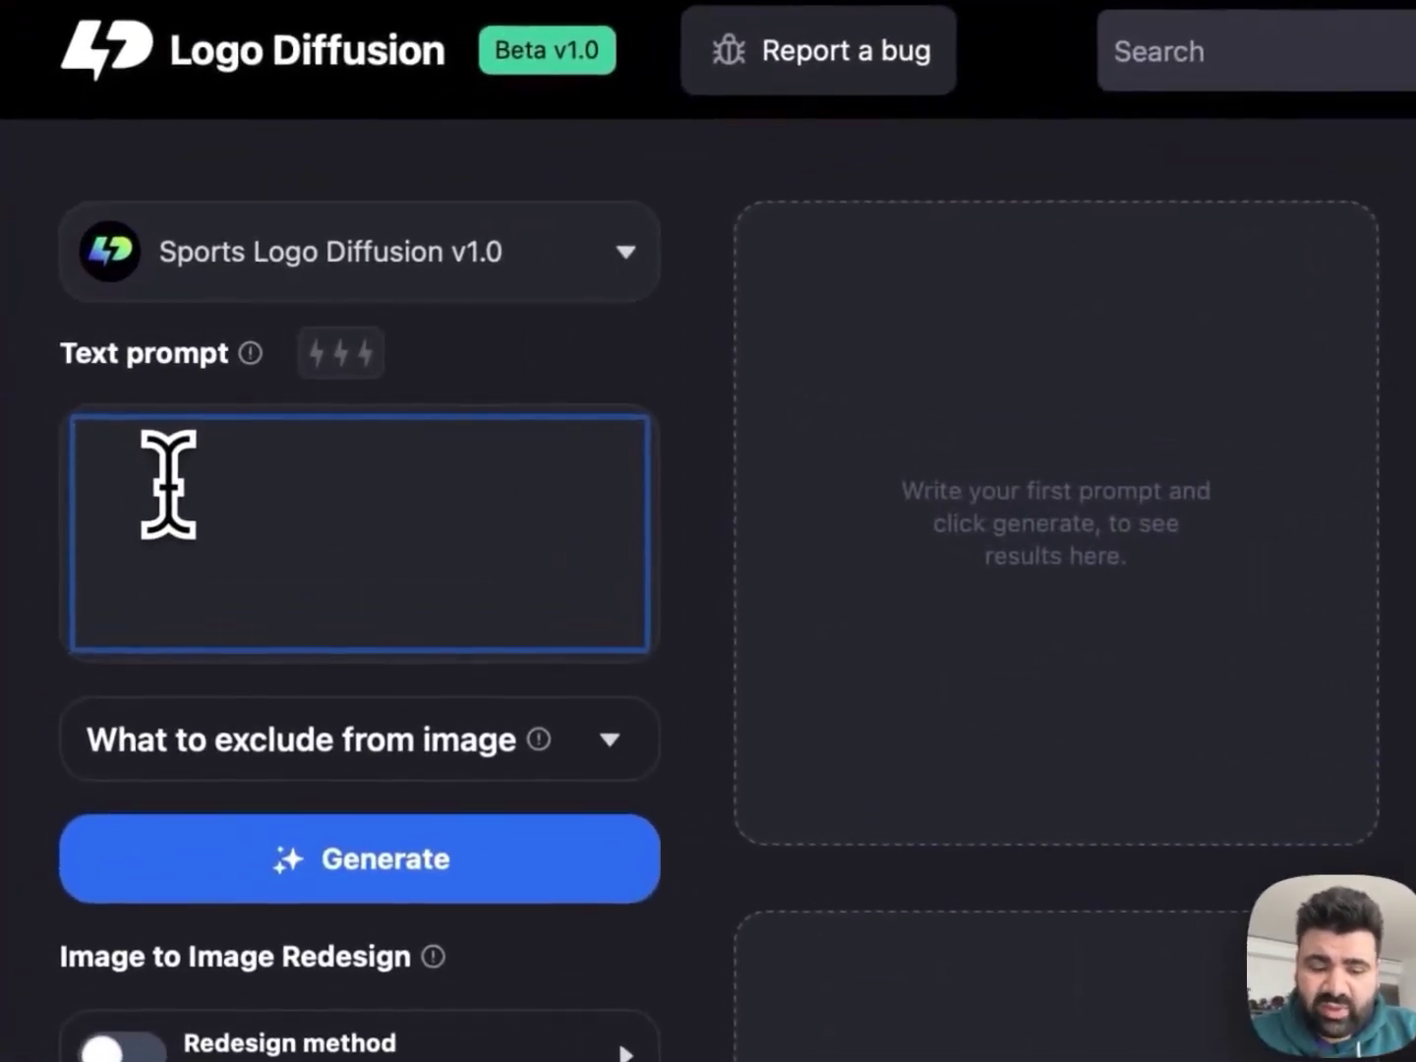
{"action": "type", "text": "astronaut tiger"}
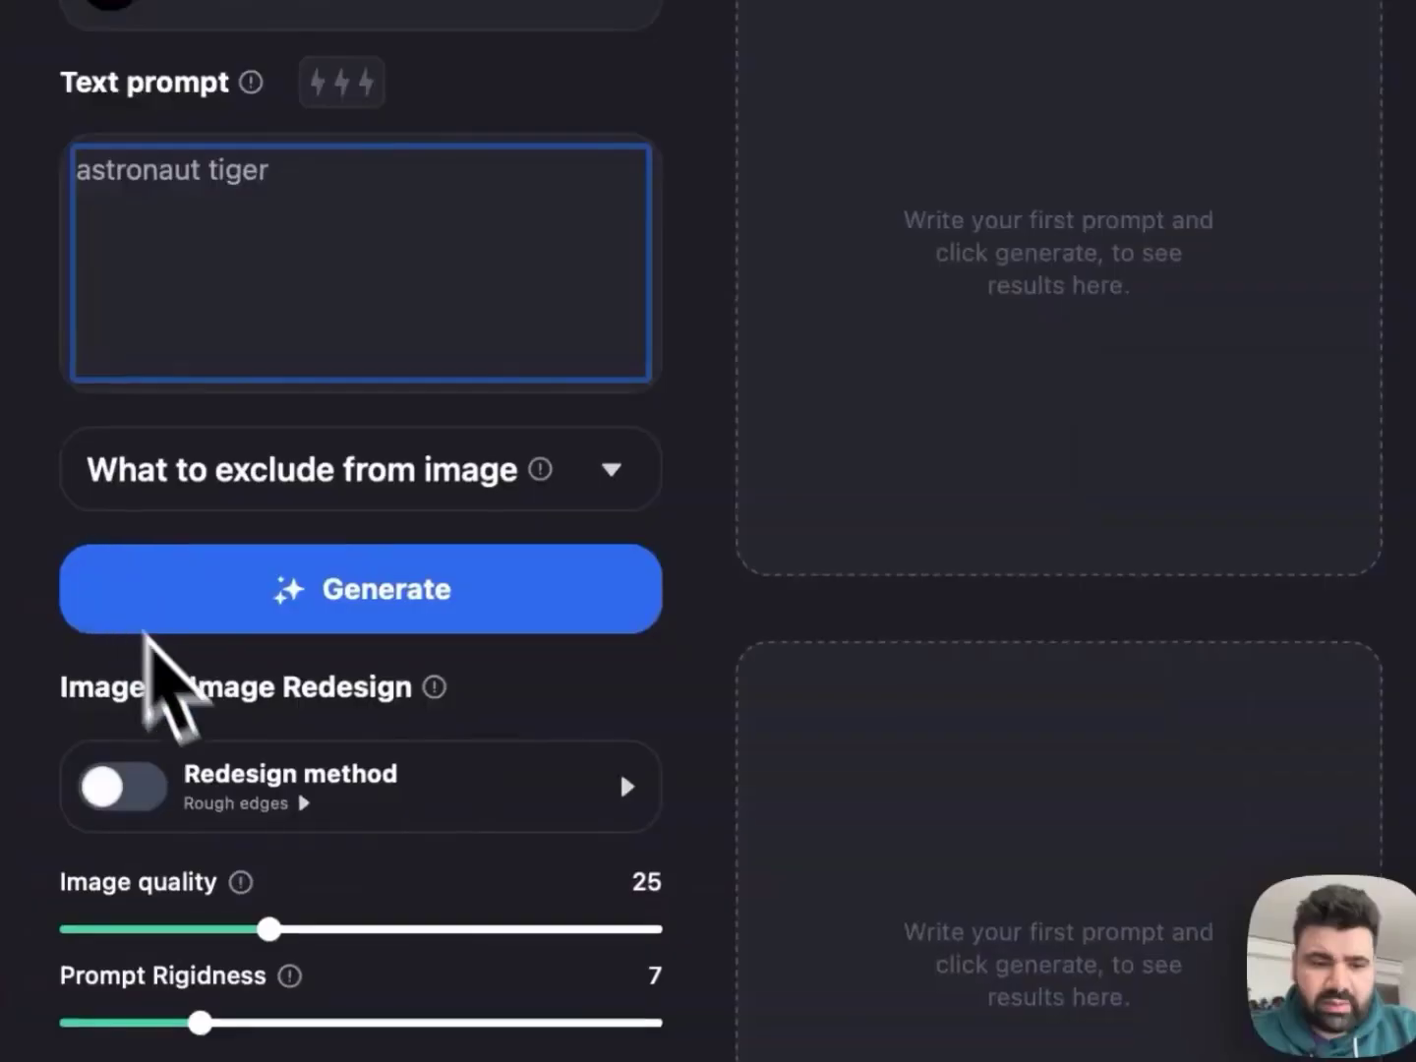
- Generate the logos with four images and the image quality set to 35
{"action": "scroll", "coordinate": [395, 786], "scroll_direction": "down", "scroll_amount": 5}
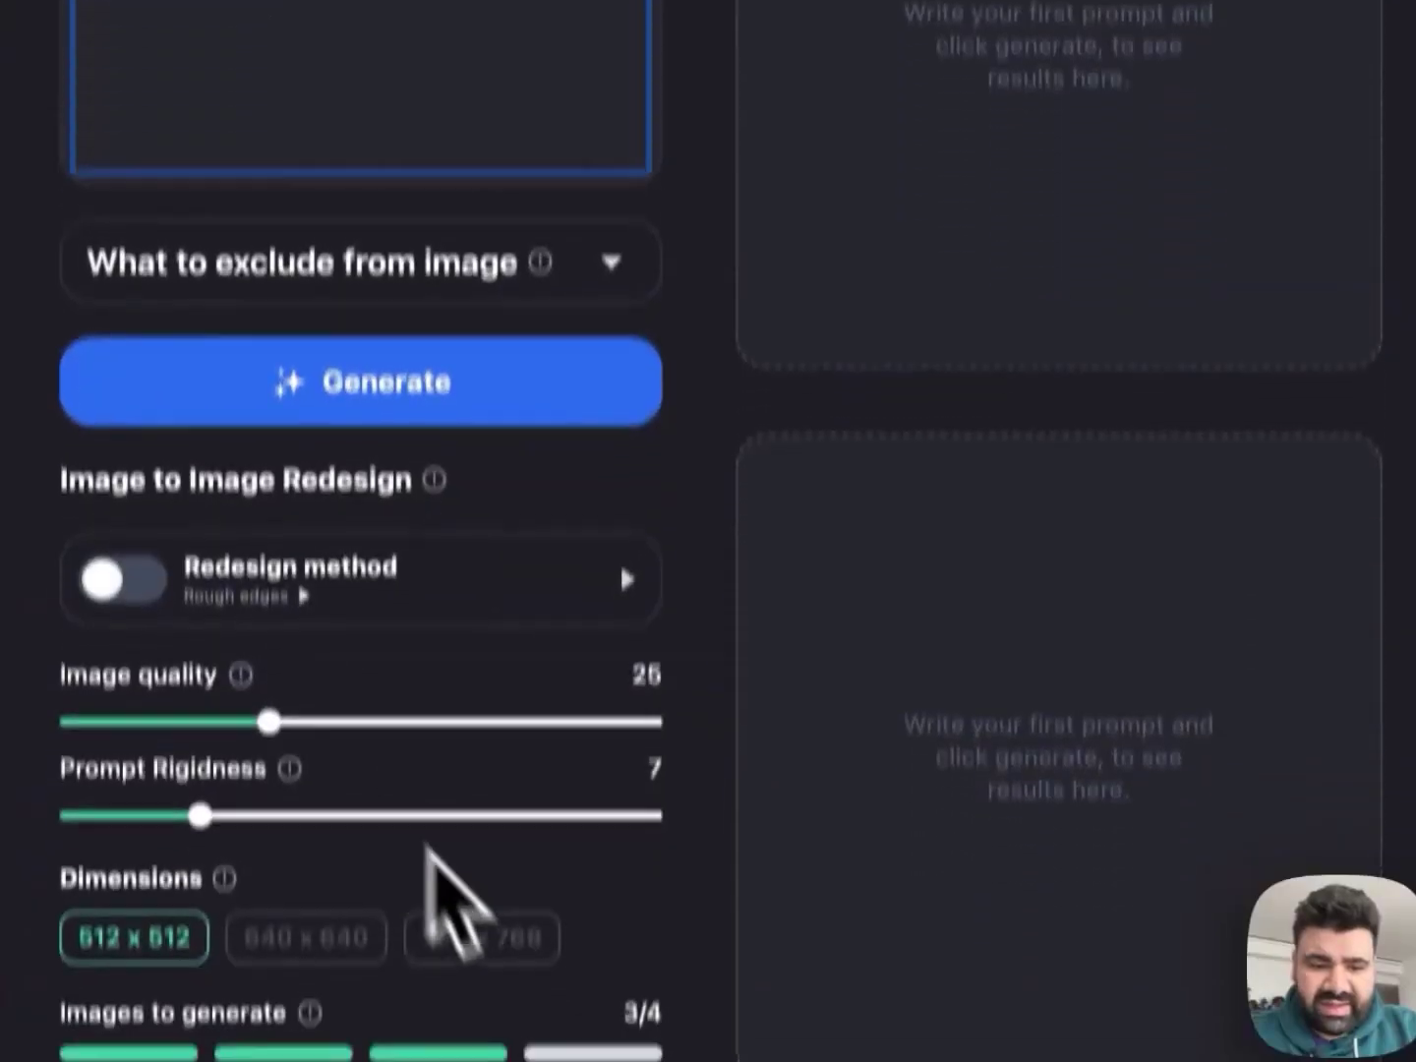
{"action": "left_click", "coordinate": [588, 960]}
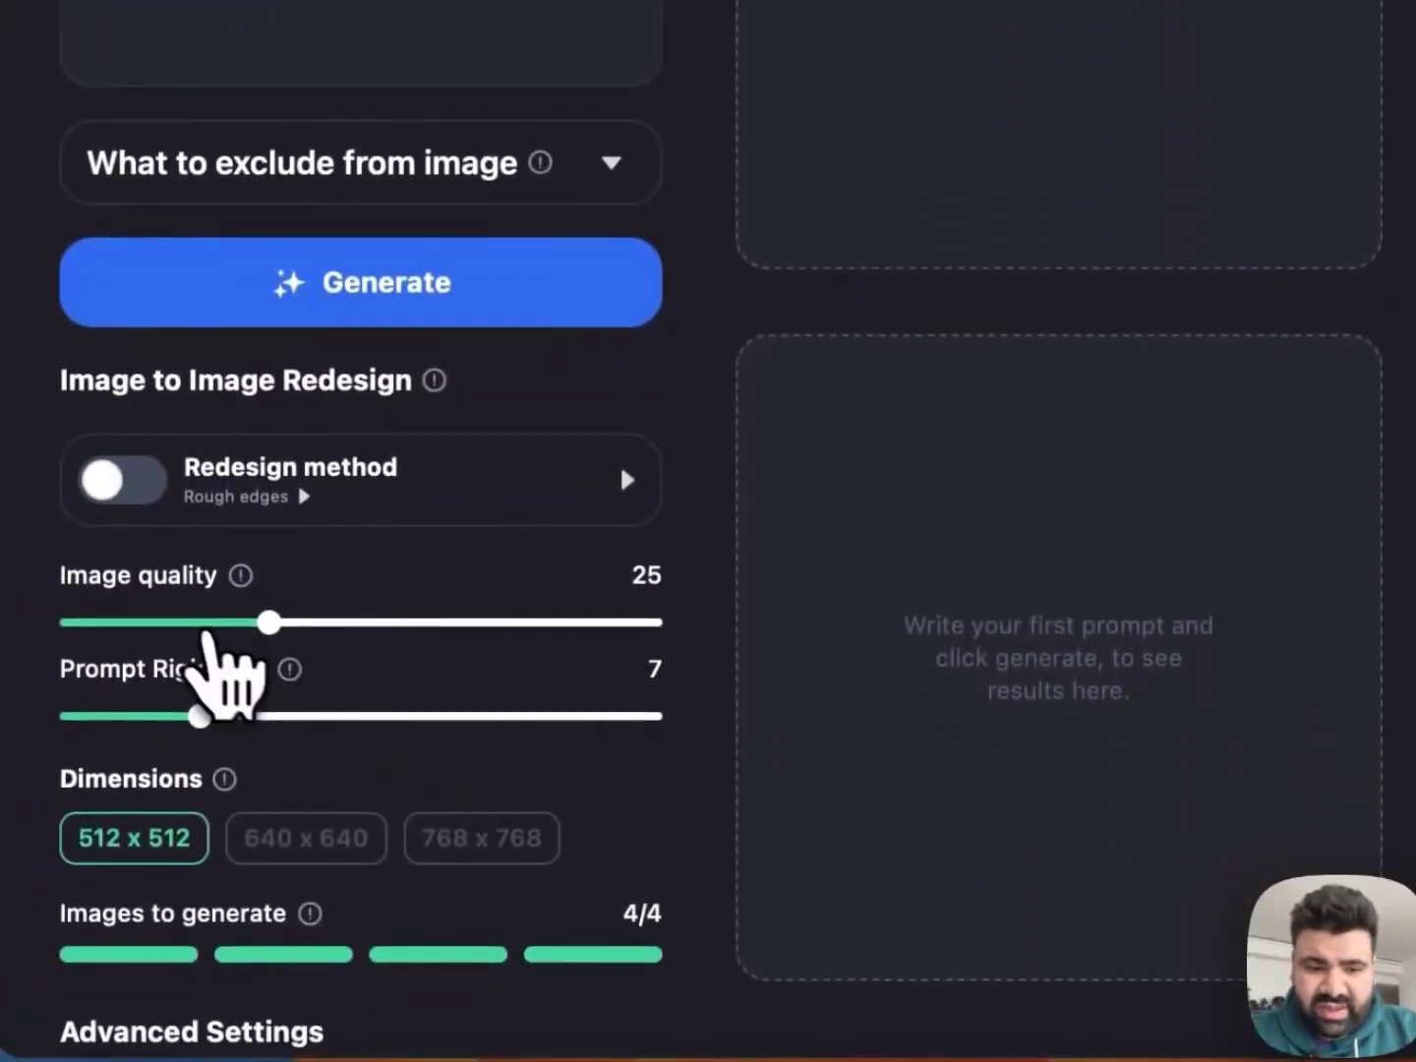
{"action": "left_click_drag", "start_coordinate": [315, 624], "coordinate": [357, 625]}
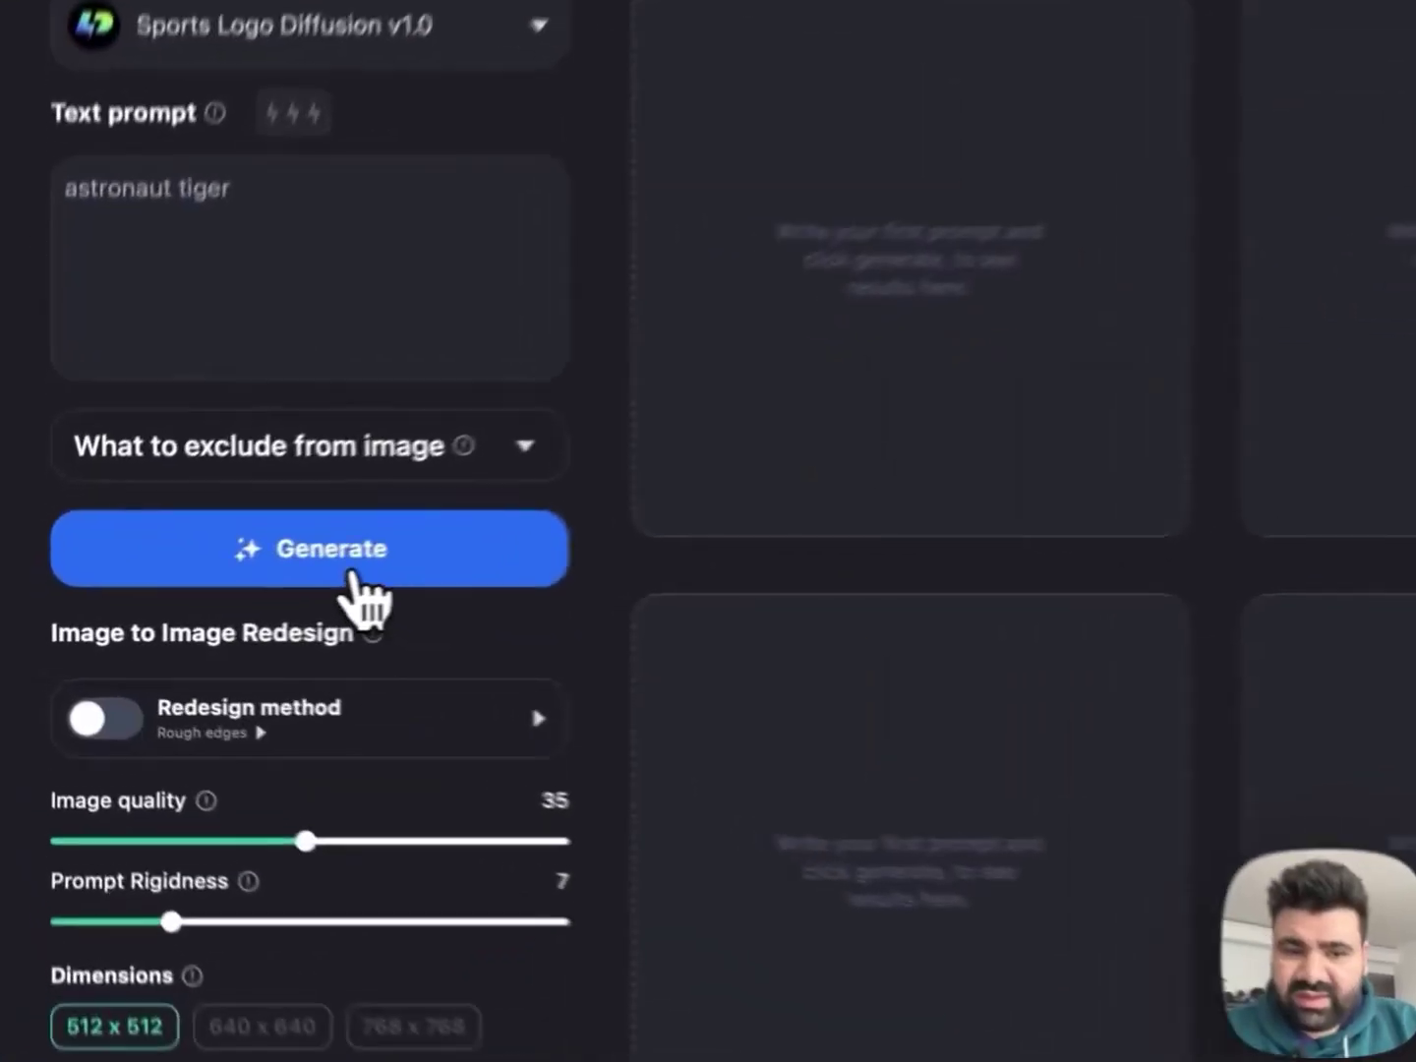
{"action": "left_click", "coordinate": [352, 577]}
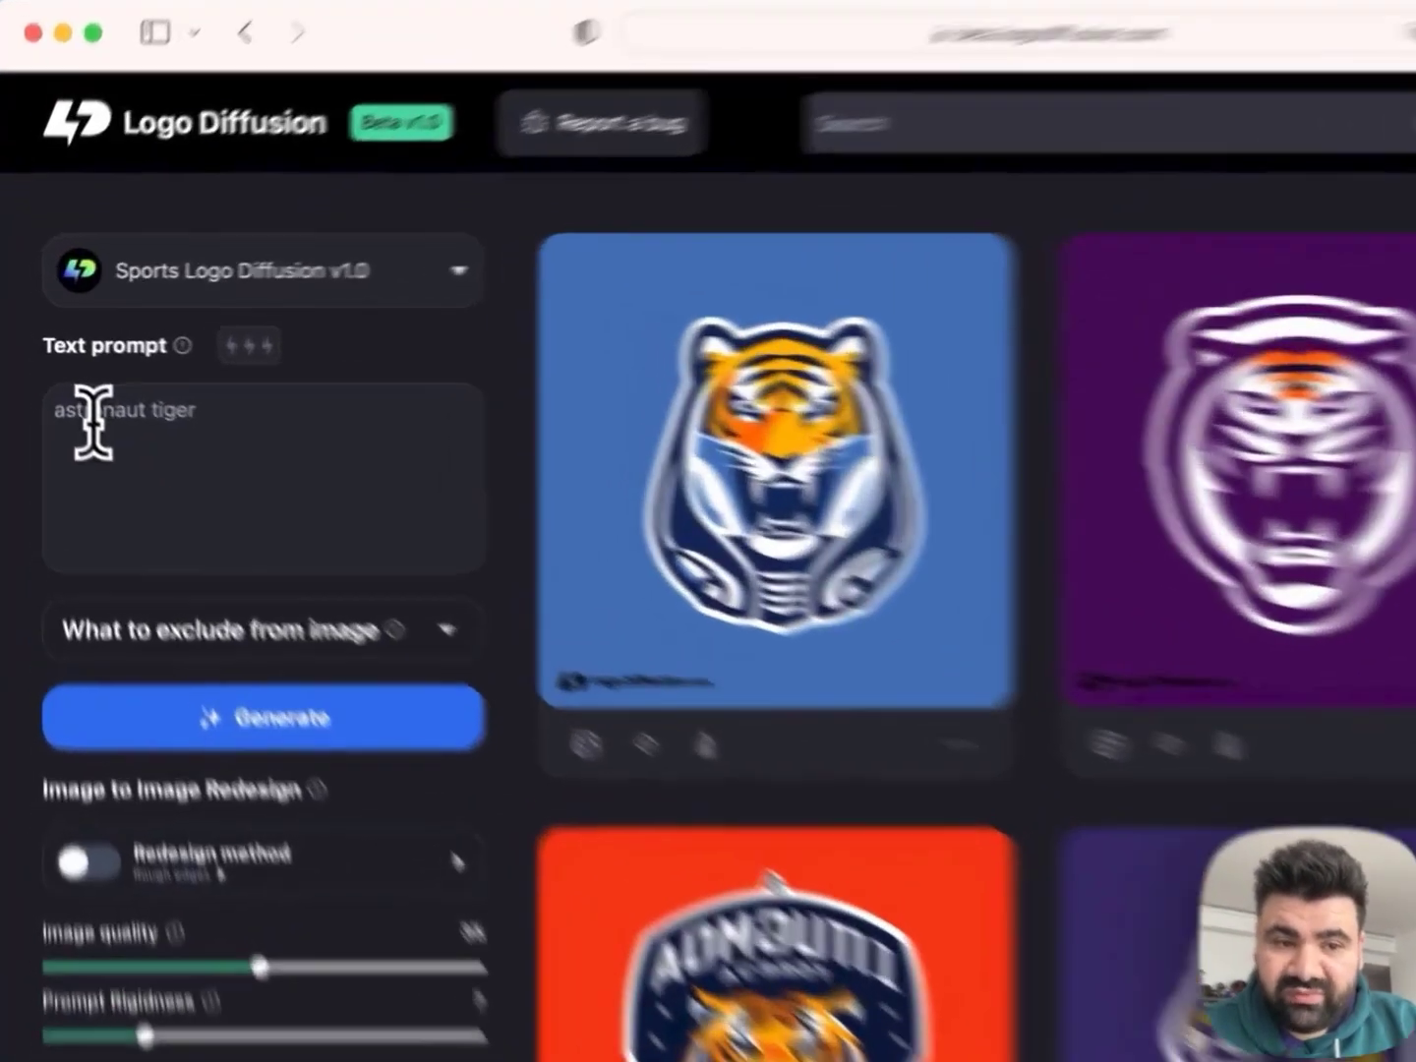
- Give the word "astronaut" in the prompt an importance of two bolts and generate a new set of logos
{"action": "double_click", "coordinate": [62, 379]}
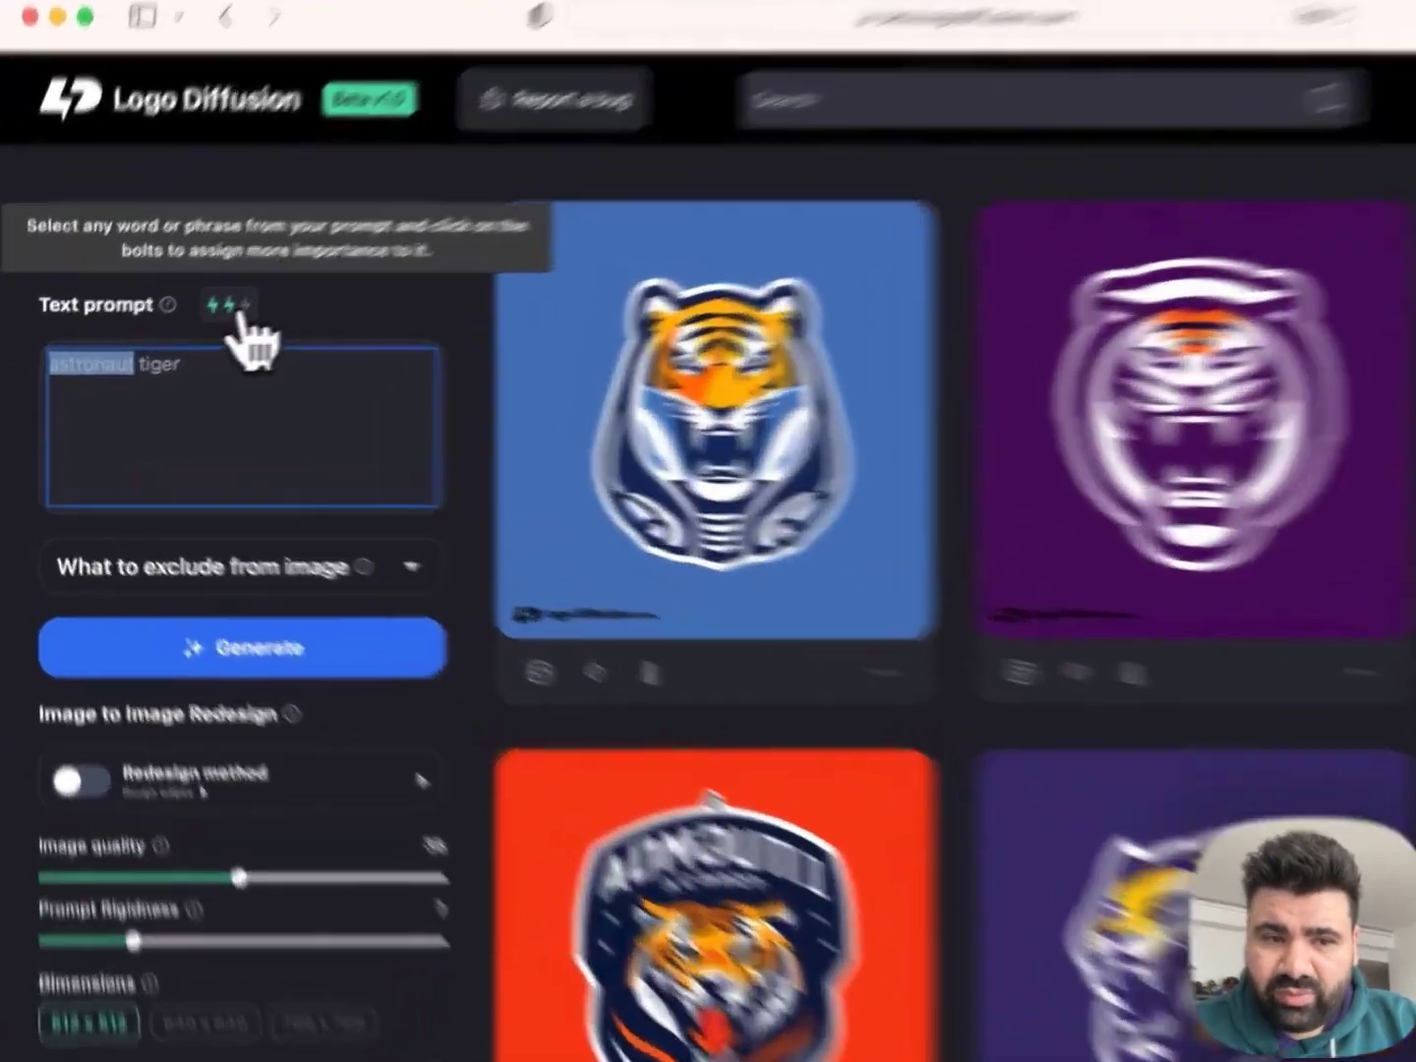
{"action": "left_click", "coordinate": [172, 338]}
{"action": "left_click_drag", "start_coordinate": [73, 343], "coordinate": [194, 342]}
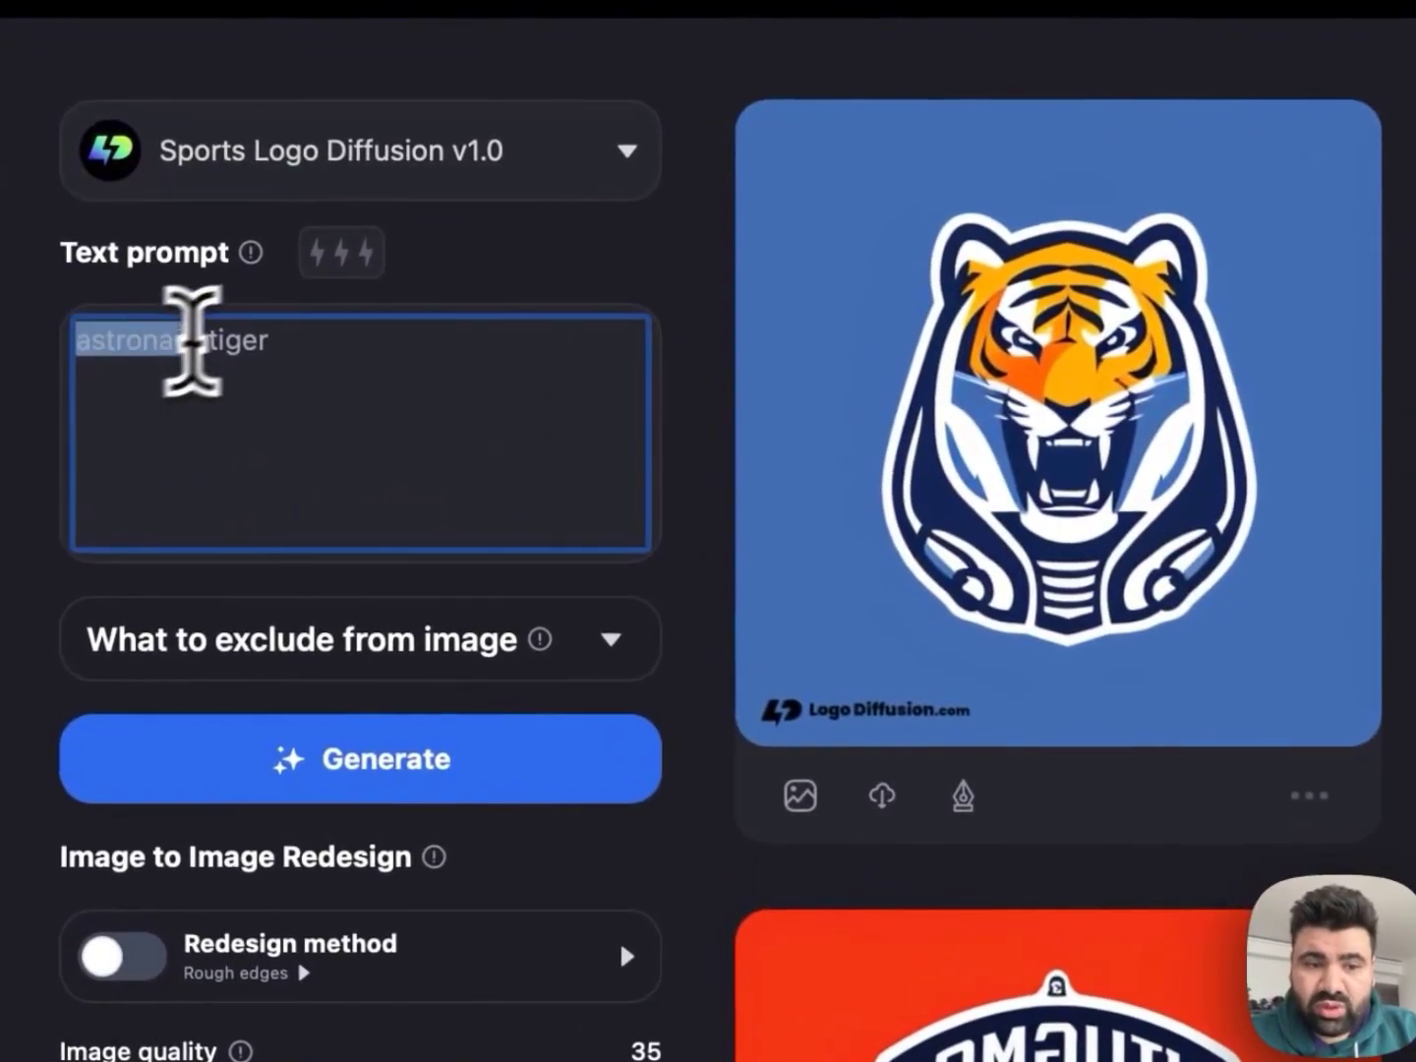
{"action": "left_click", "coordinate": [331, 268]}
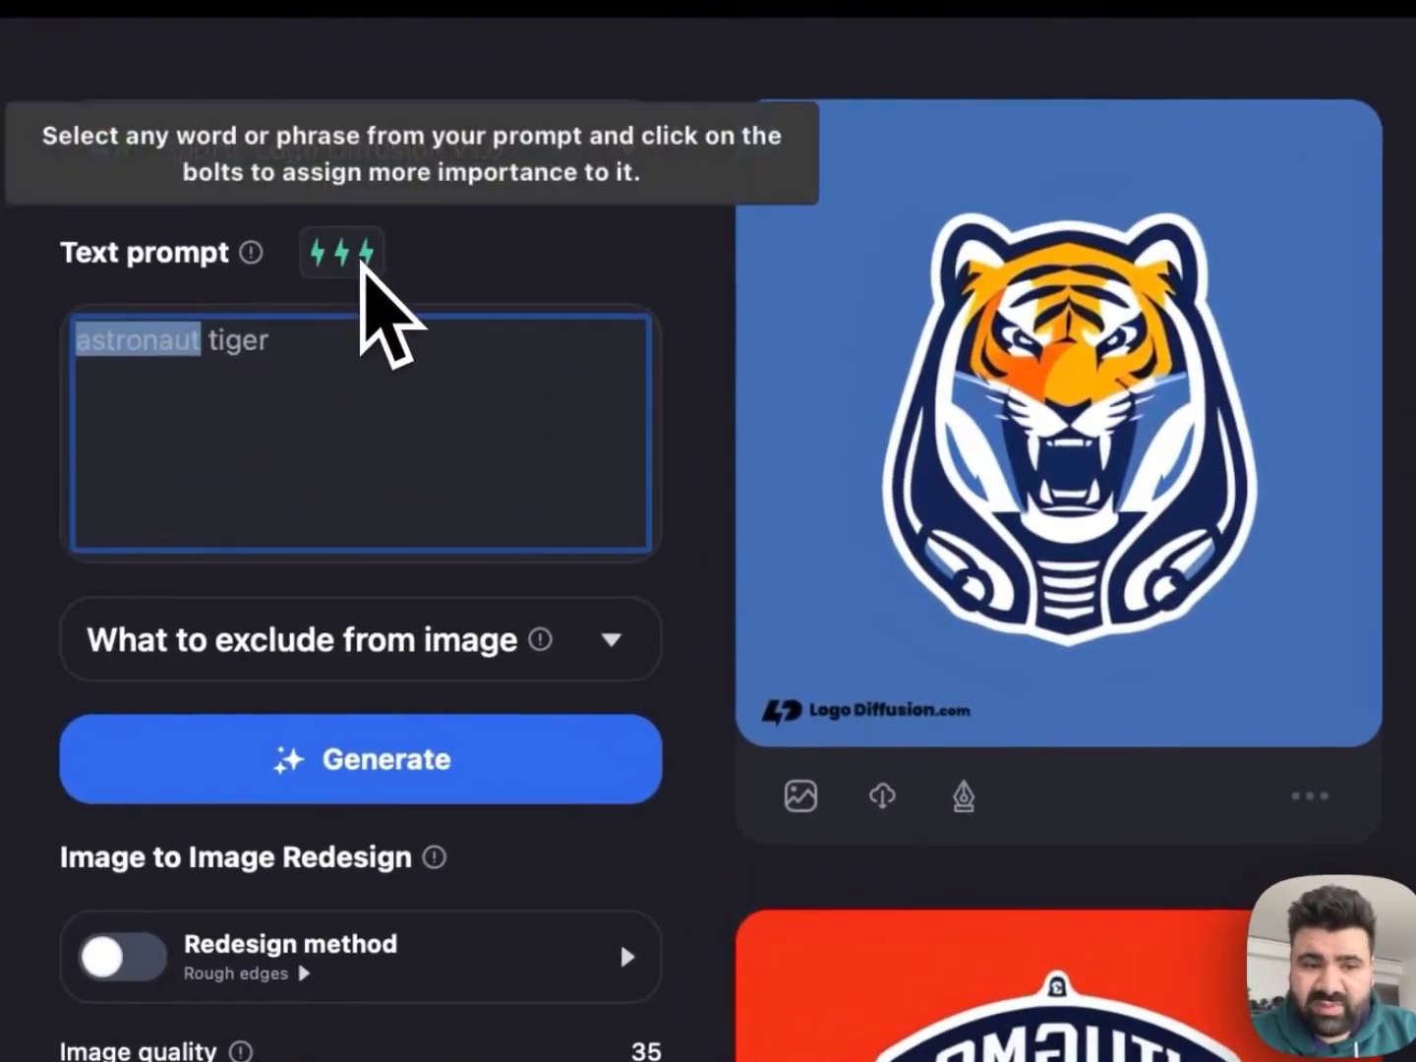
{"action": "left_click", "coordinate": [354, 268]}
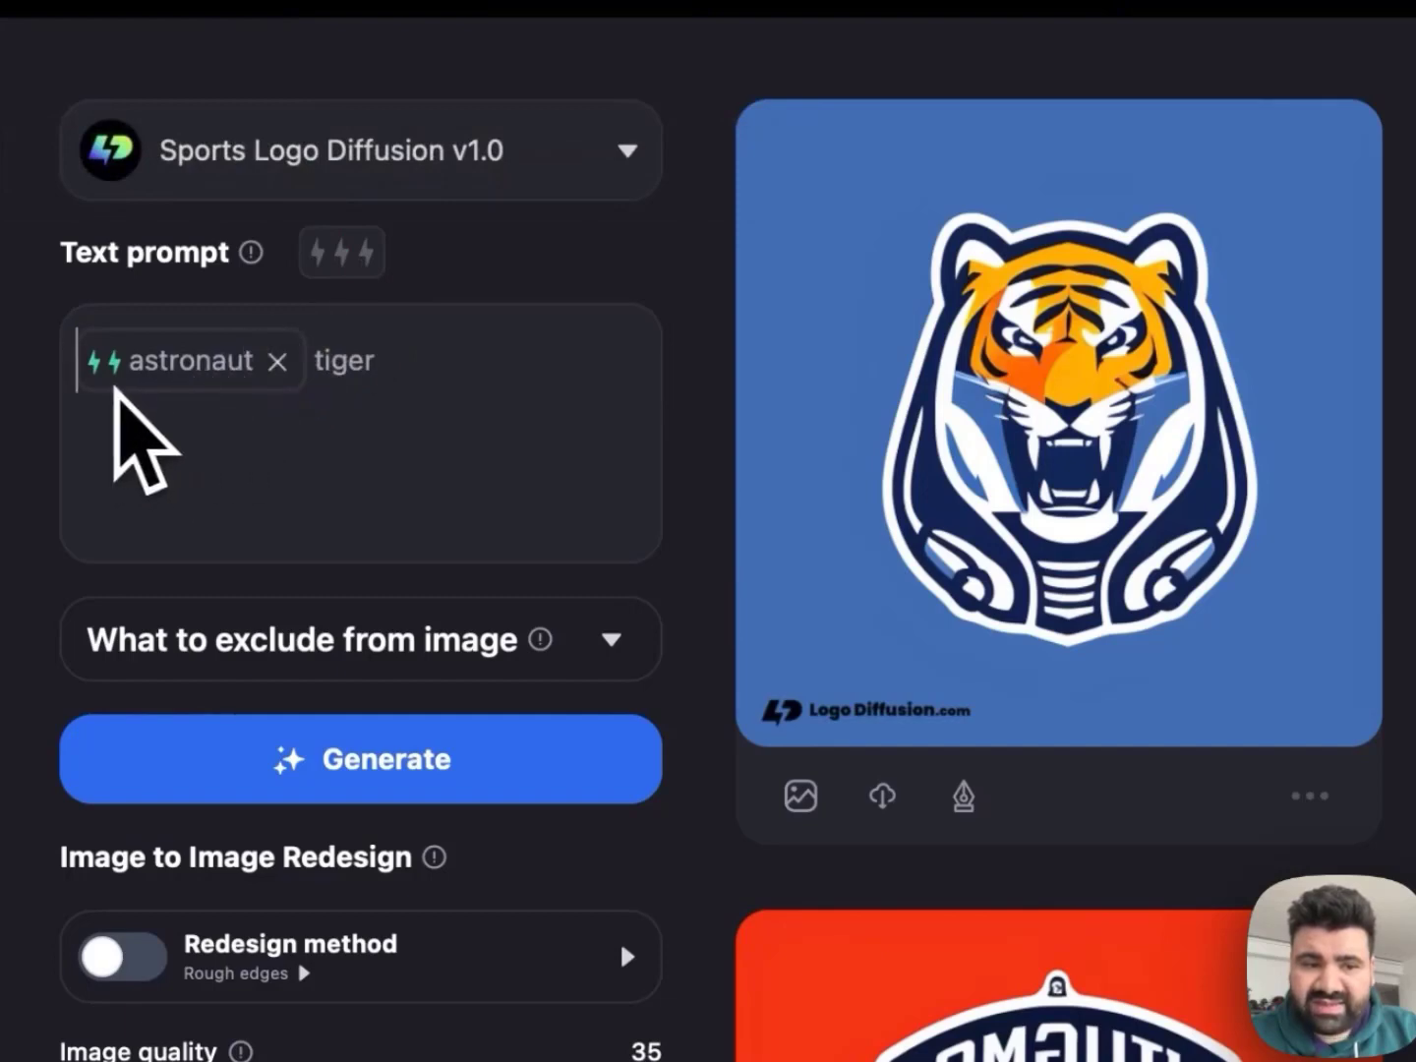
{"action": "left_click", "coordinate": [311, 758]}
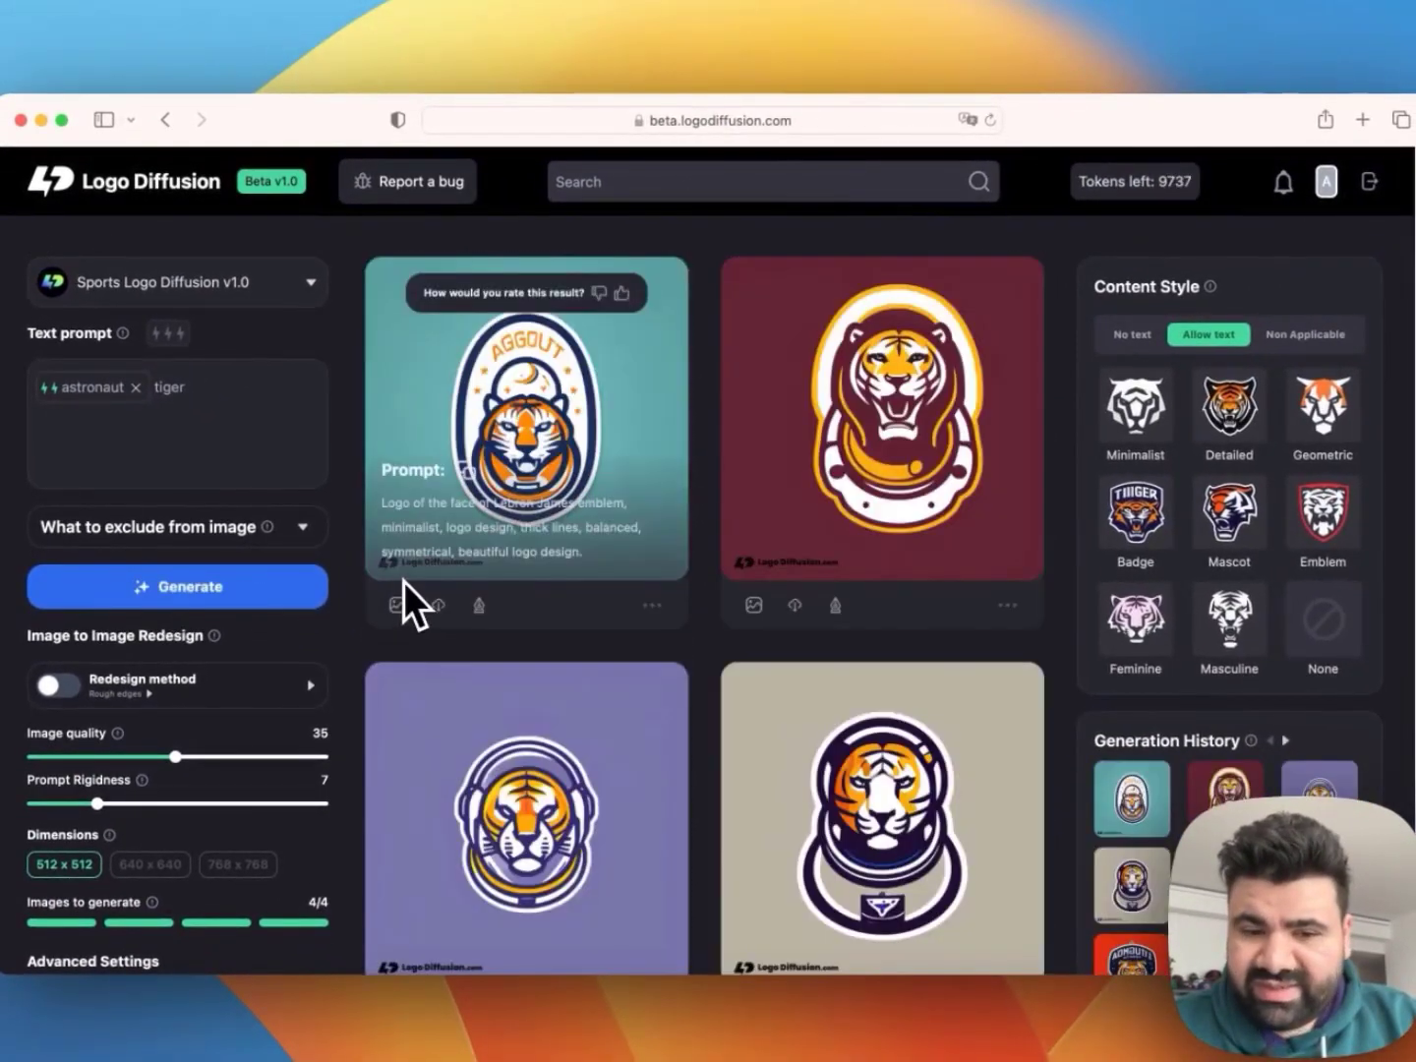
- View the purple and beige astronaut tiger logos enlarged, and close the preview
{"action": "scroll", "coordinate": [394, 587], "scroll_direction": "down", "scroll_amount": 1}
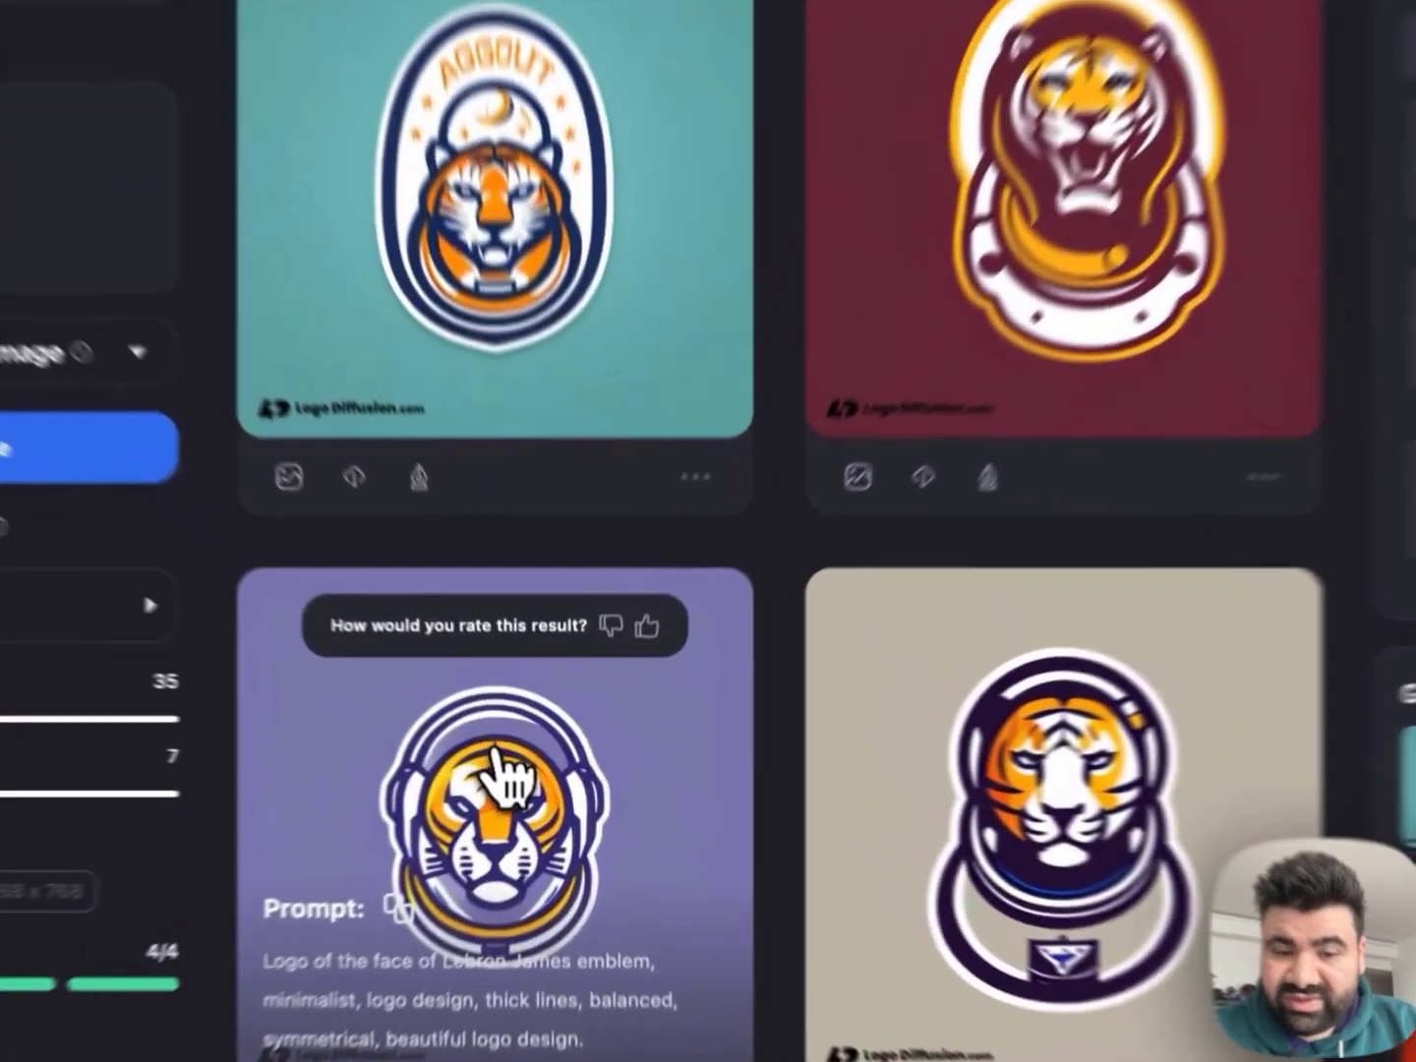
{"action": "left_click", "coordinate": [532, 786]}
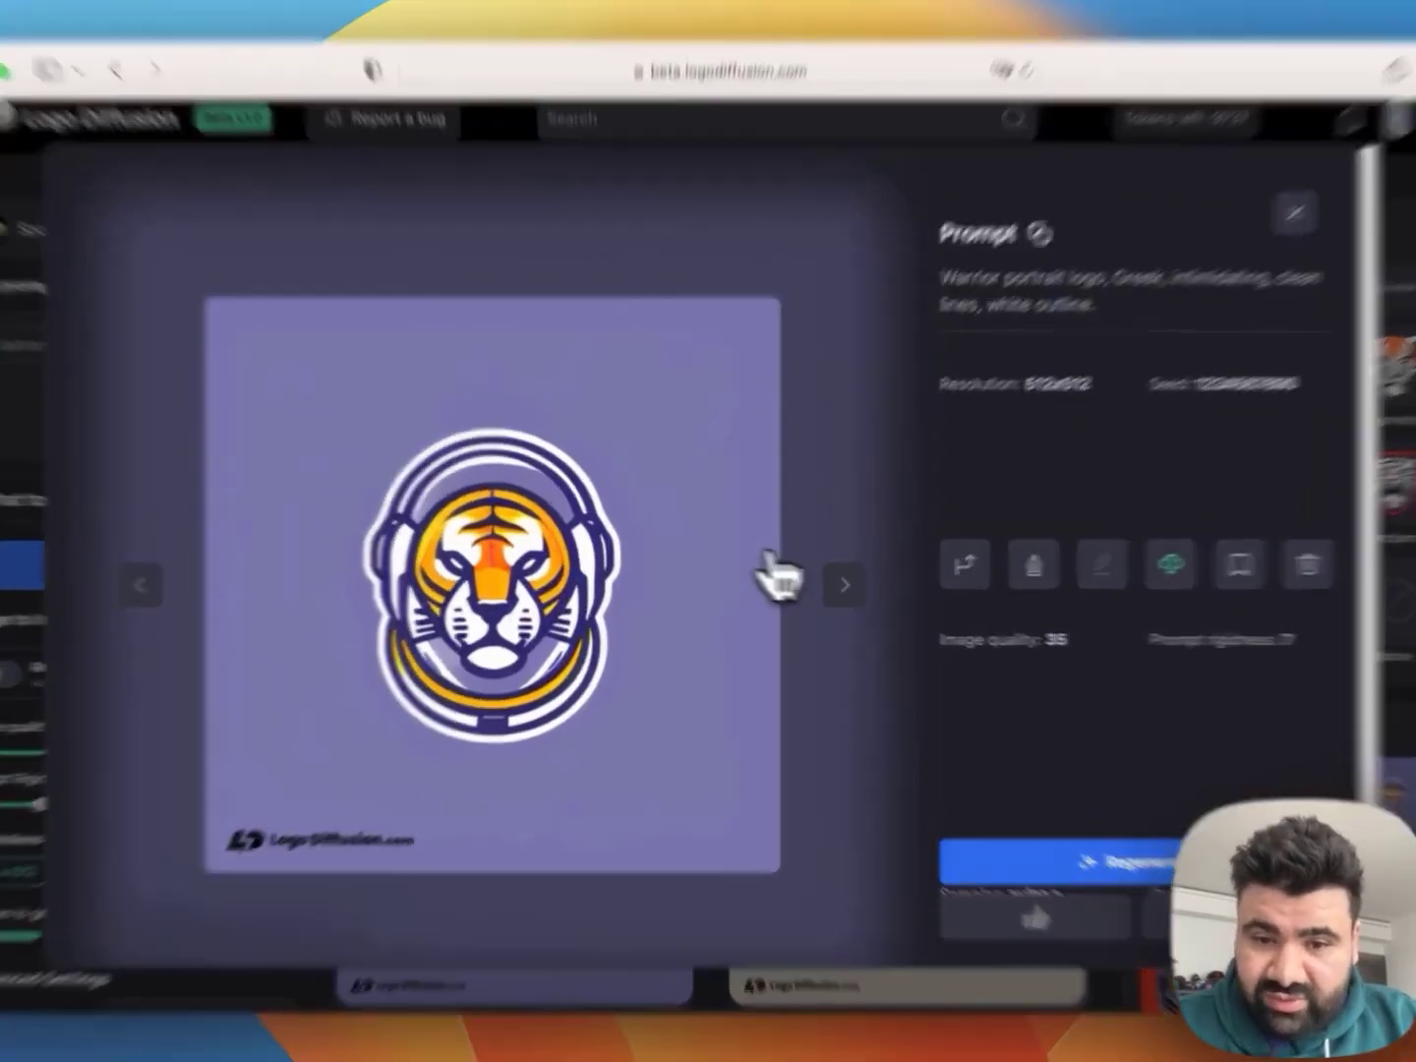
{"action": "left_click", "coordinate": [826, 586]}
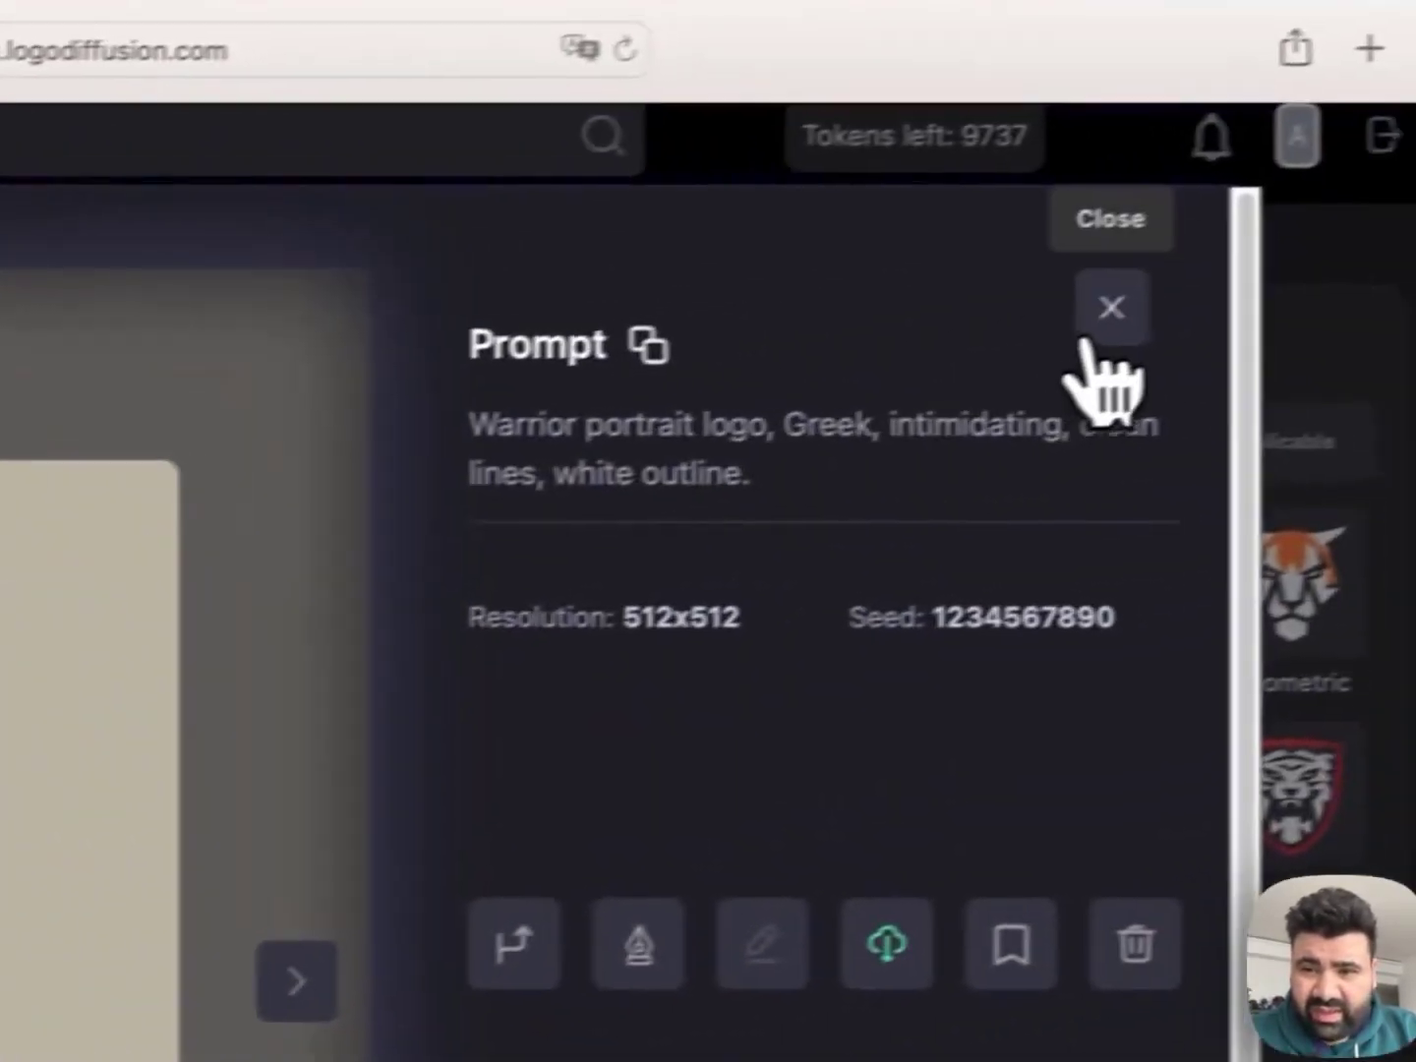
{"action": "left_click", "coordinate": [1106, 306]}
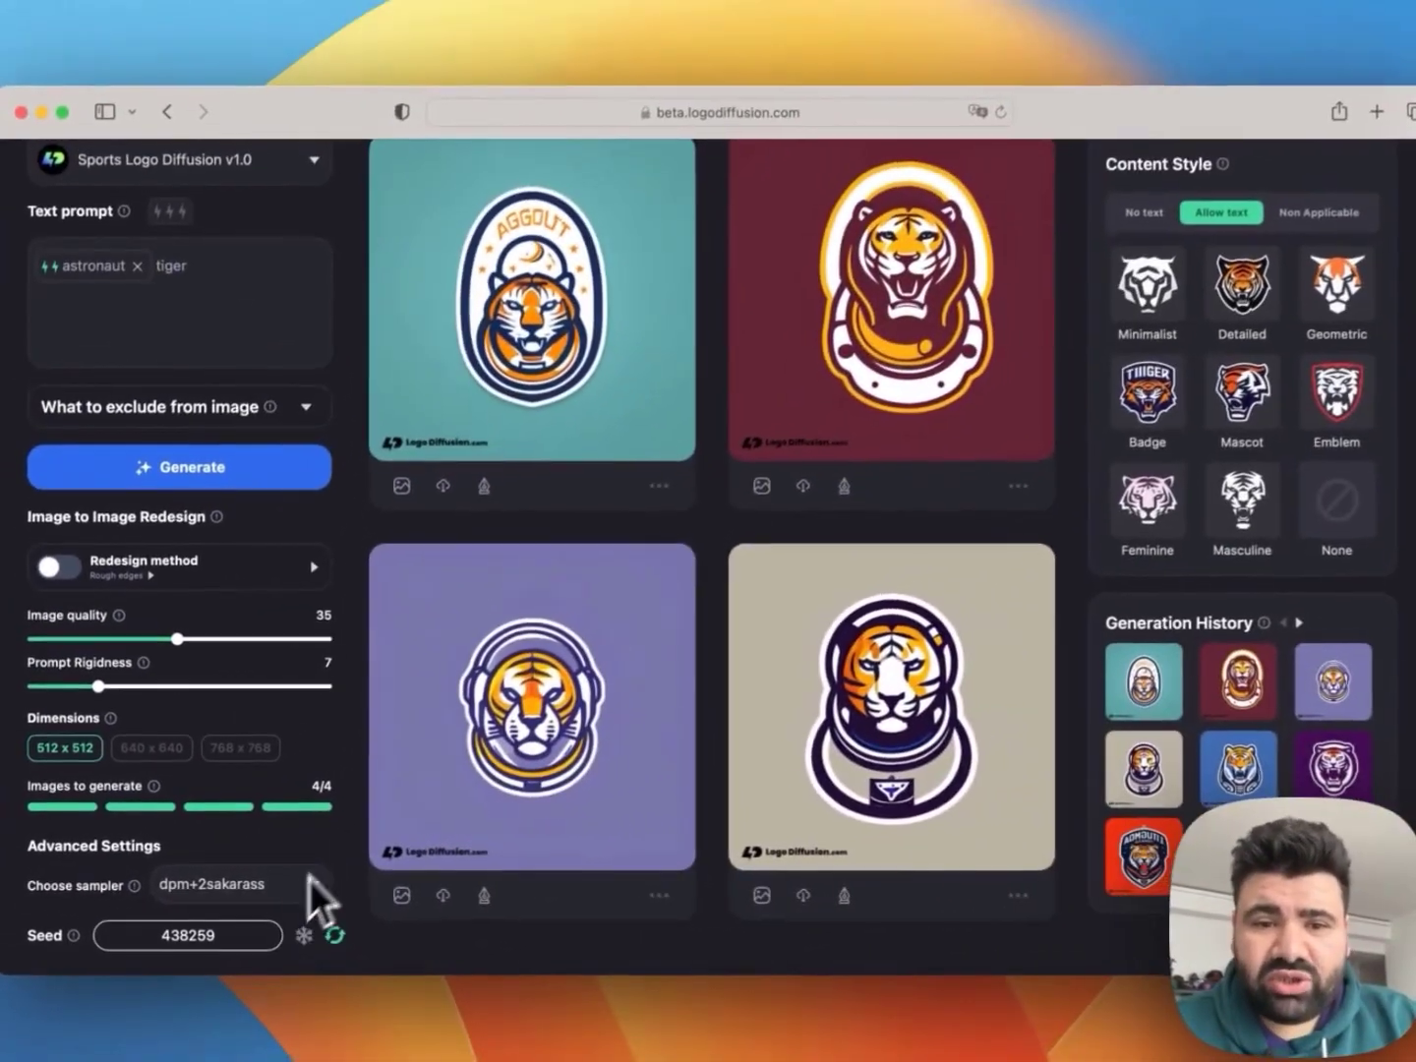
- Use the purple-background astronaut tiger logo as the source image for Image to Image Redesign
{"action": "mouse_move", "coordinate": [496, 716]}
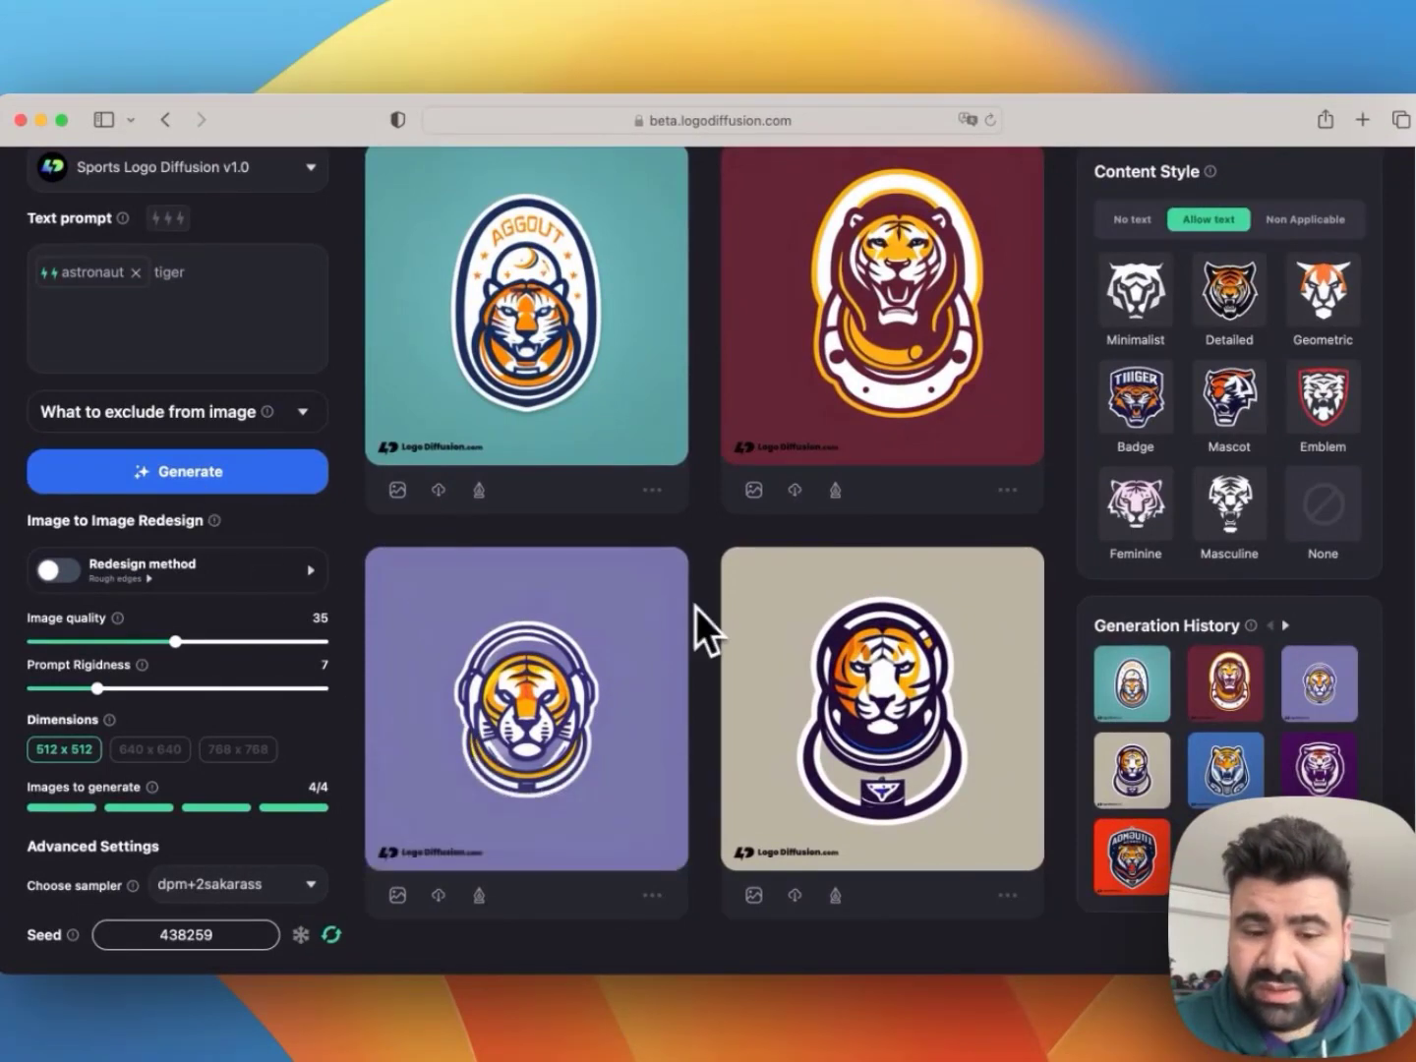
{"action": "mouse_move", "coordinate": [650, 673]}
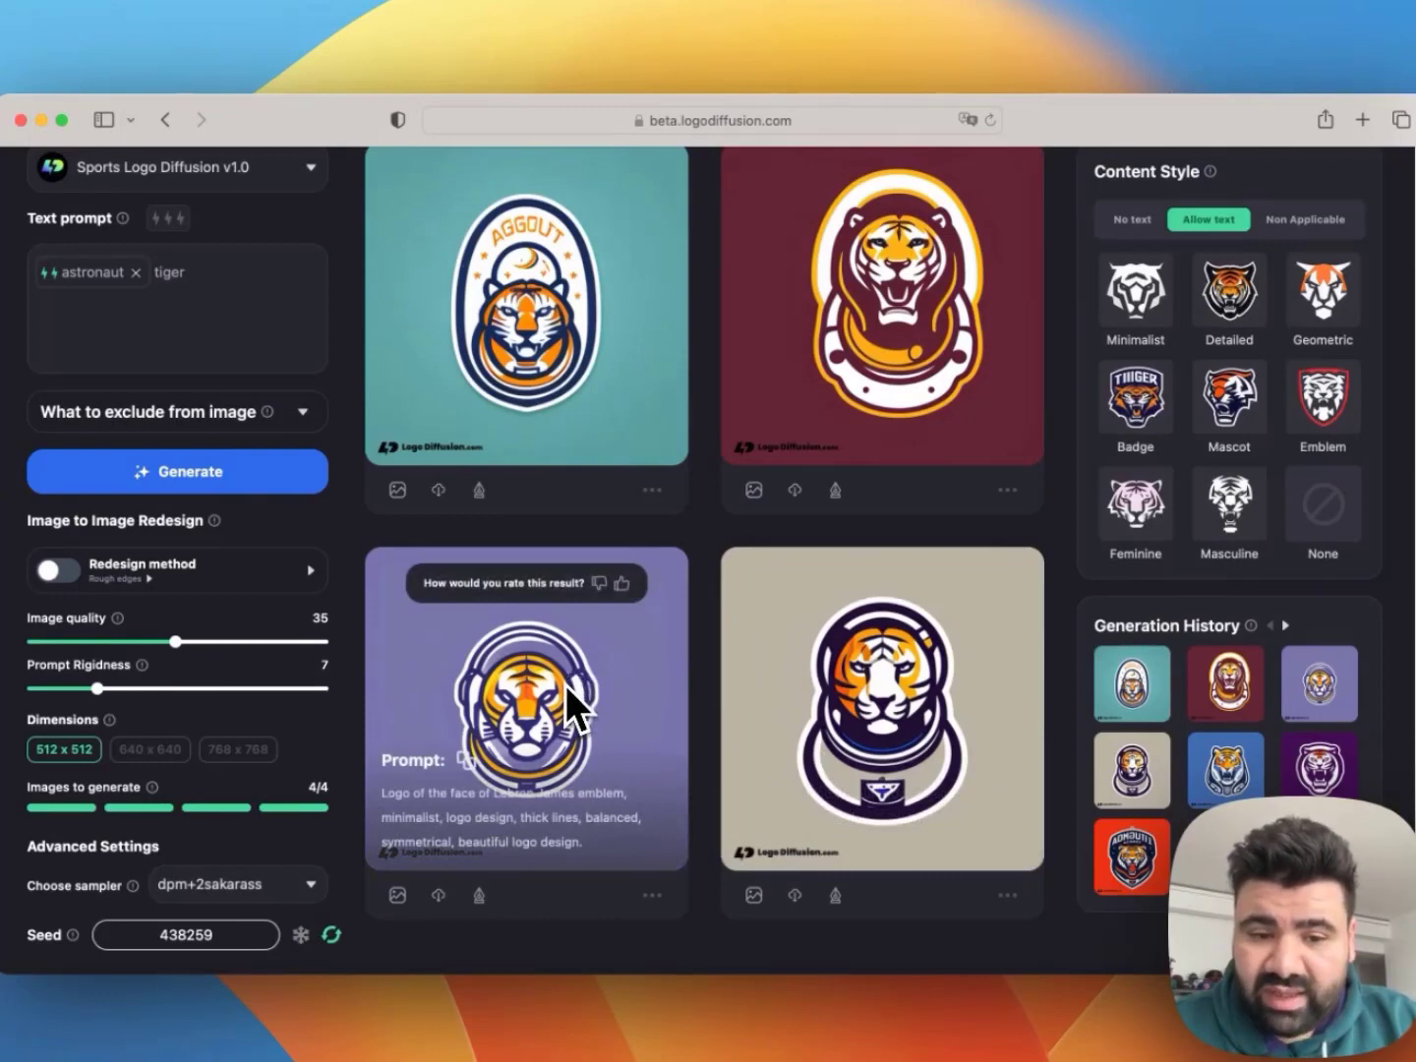
{"action": "left_click", "coordinate": [398, 895]}
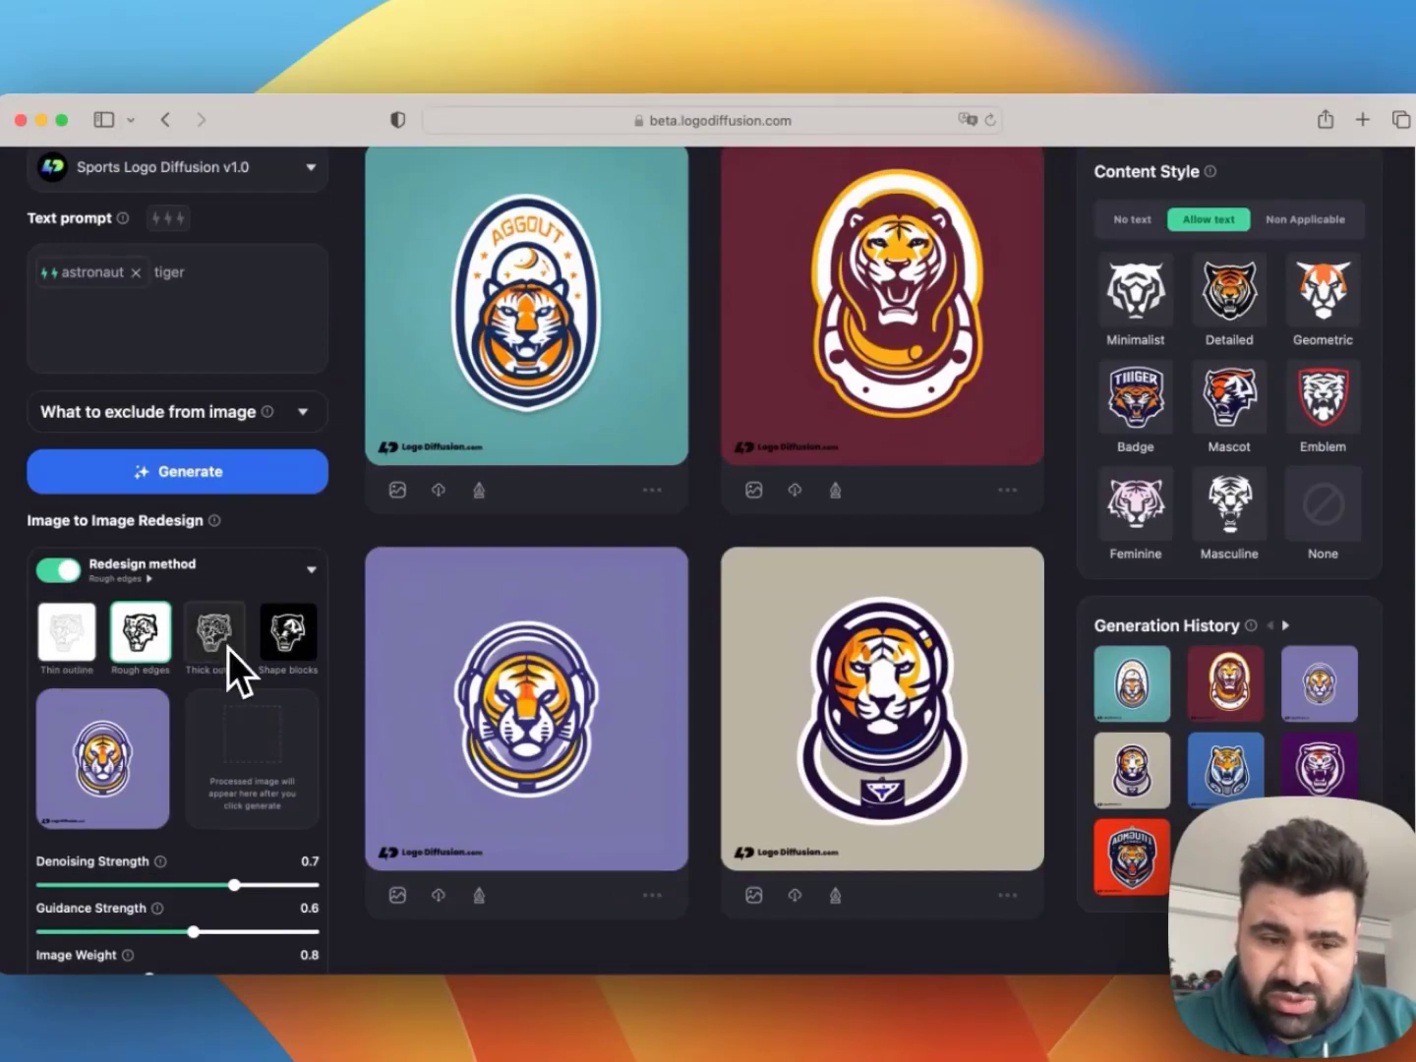
{"action": "mouse_move", "coordinate": [153, 733]}
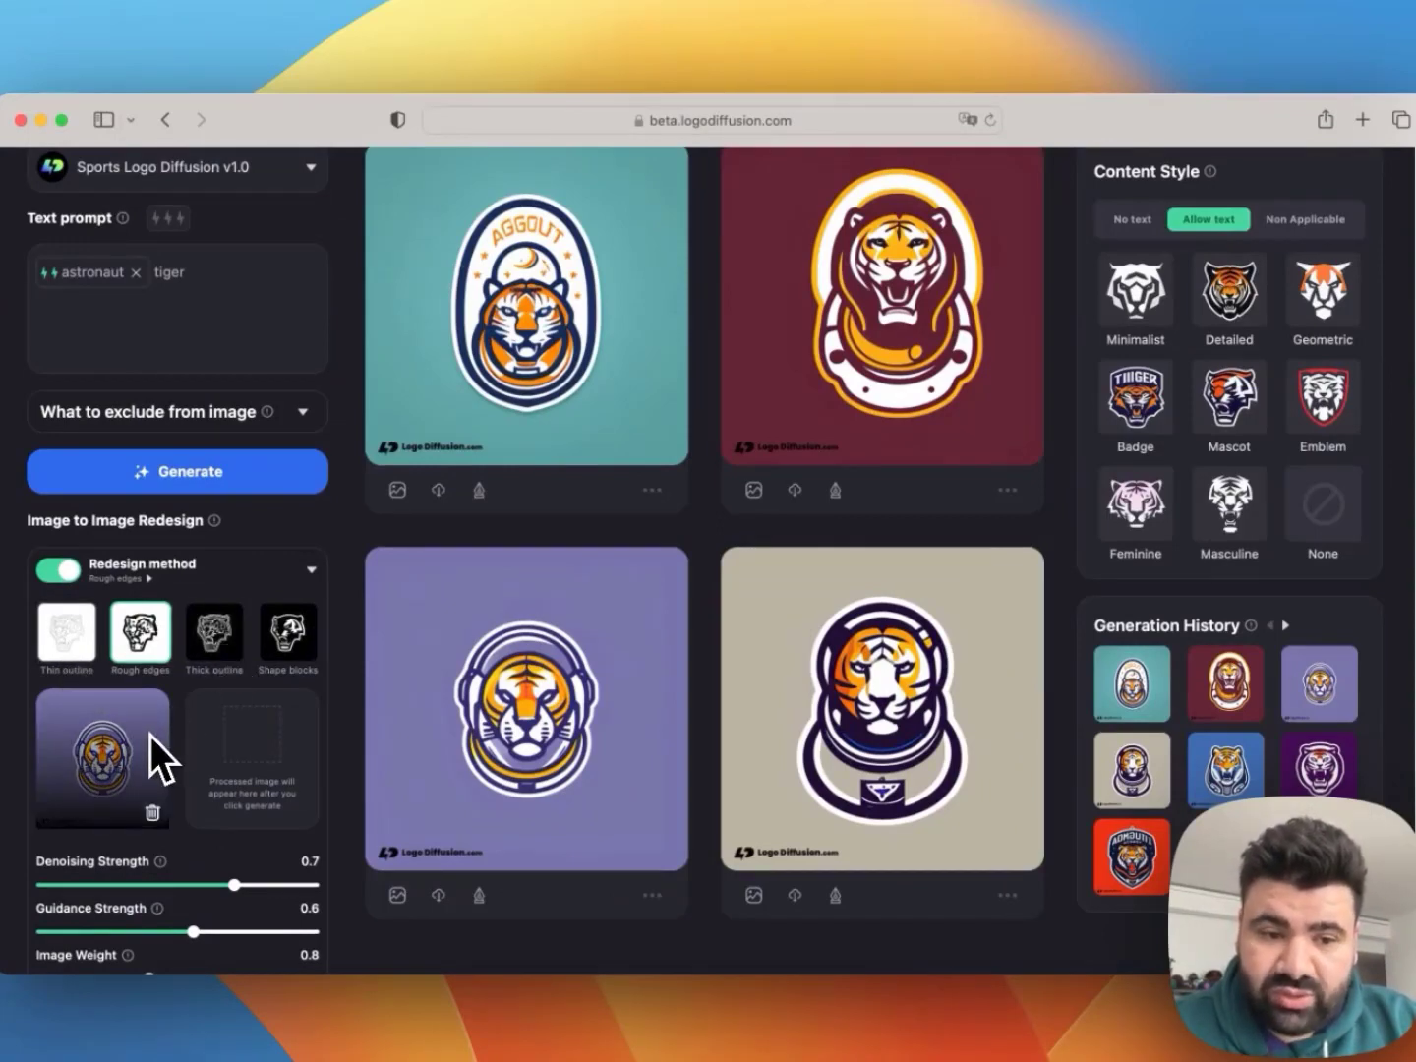
- Change the prompt to "astronaut cat", give "cat" an importance of two bolts, and generate the Rough edges redesign
{"action": "scroll", "coordinate": [158, 728], "scroll_direction": "up", "scroll_amount": 3}
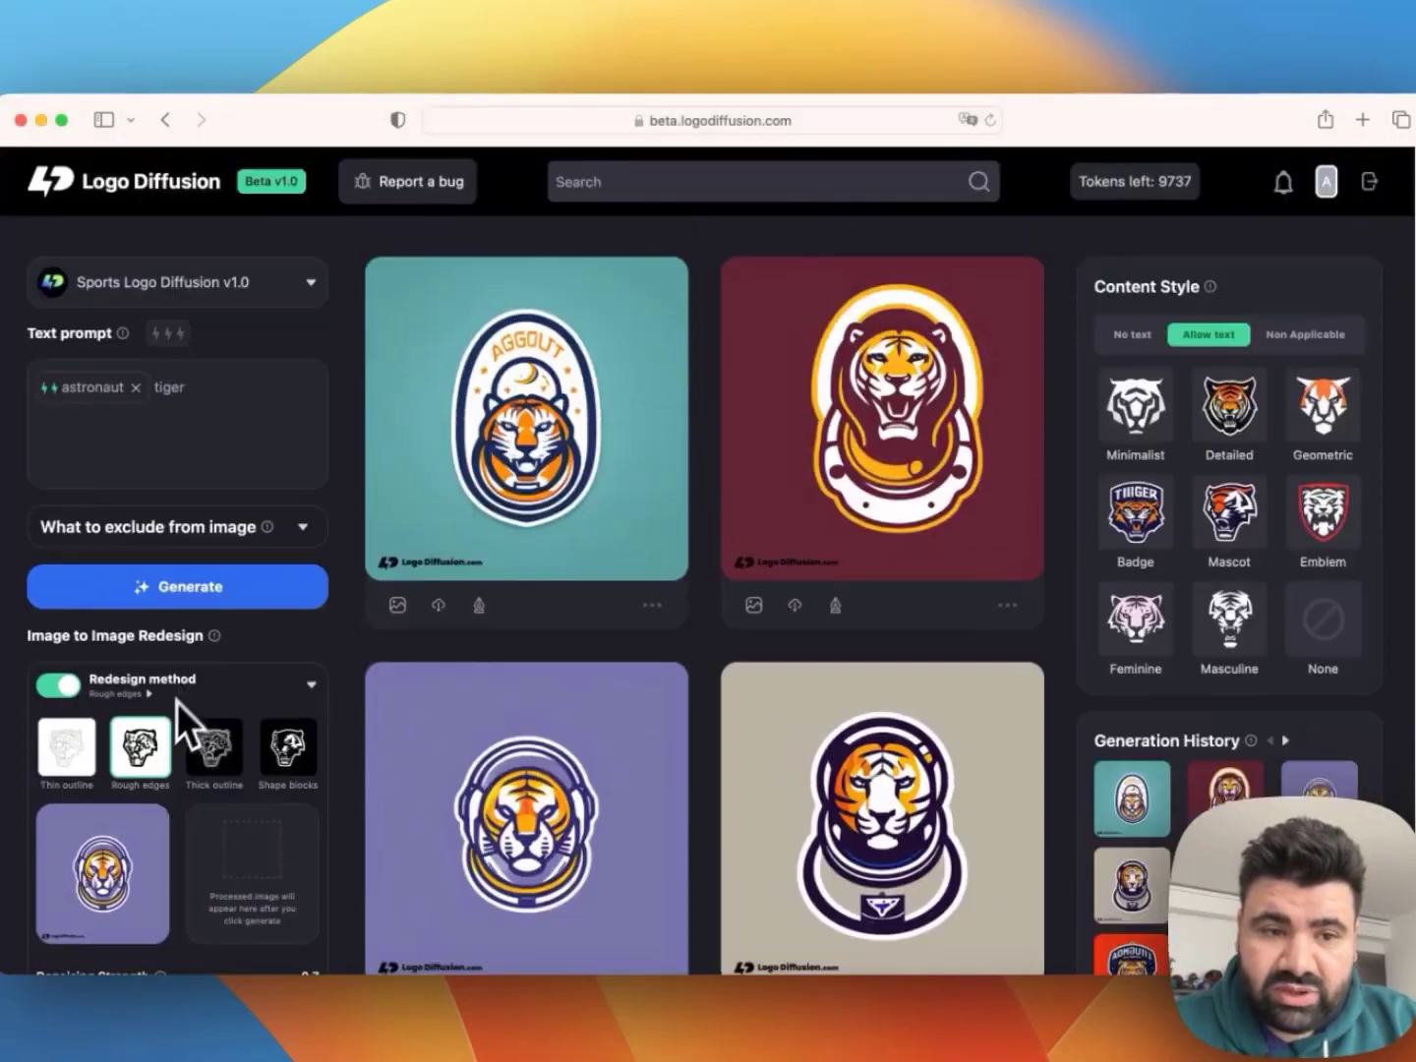
{"action": "left_click", "coordinate": [139, 403]}
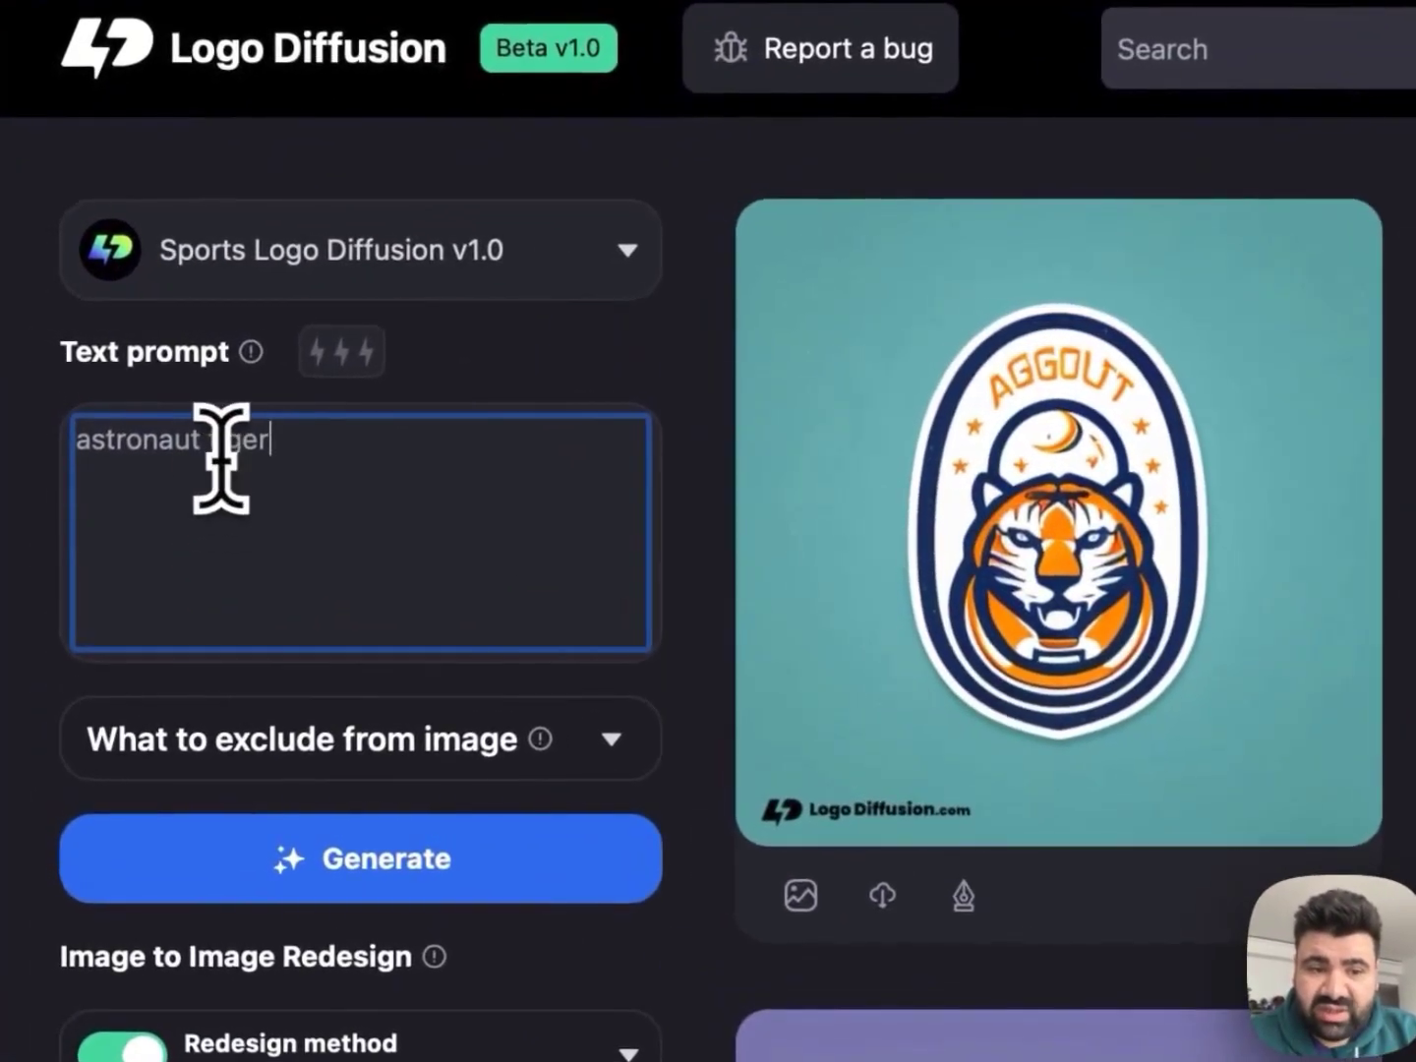
{"action": "double_click", "coordinate": [225, 452]}
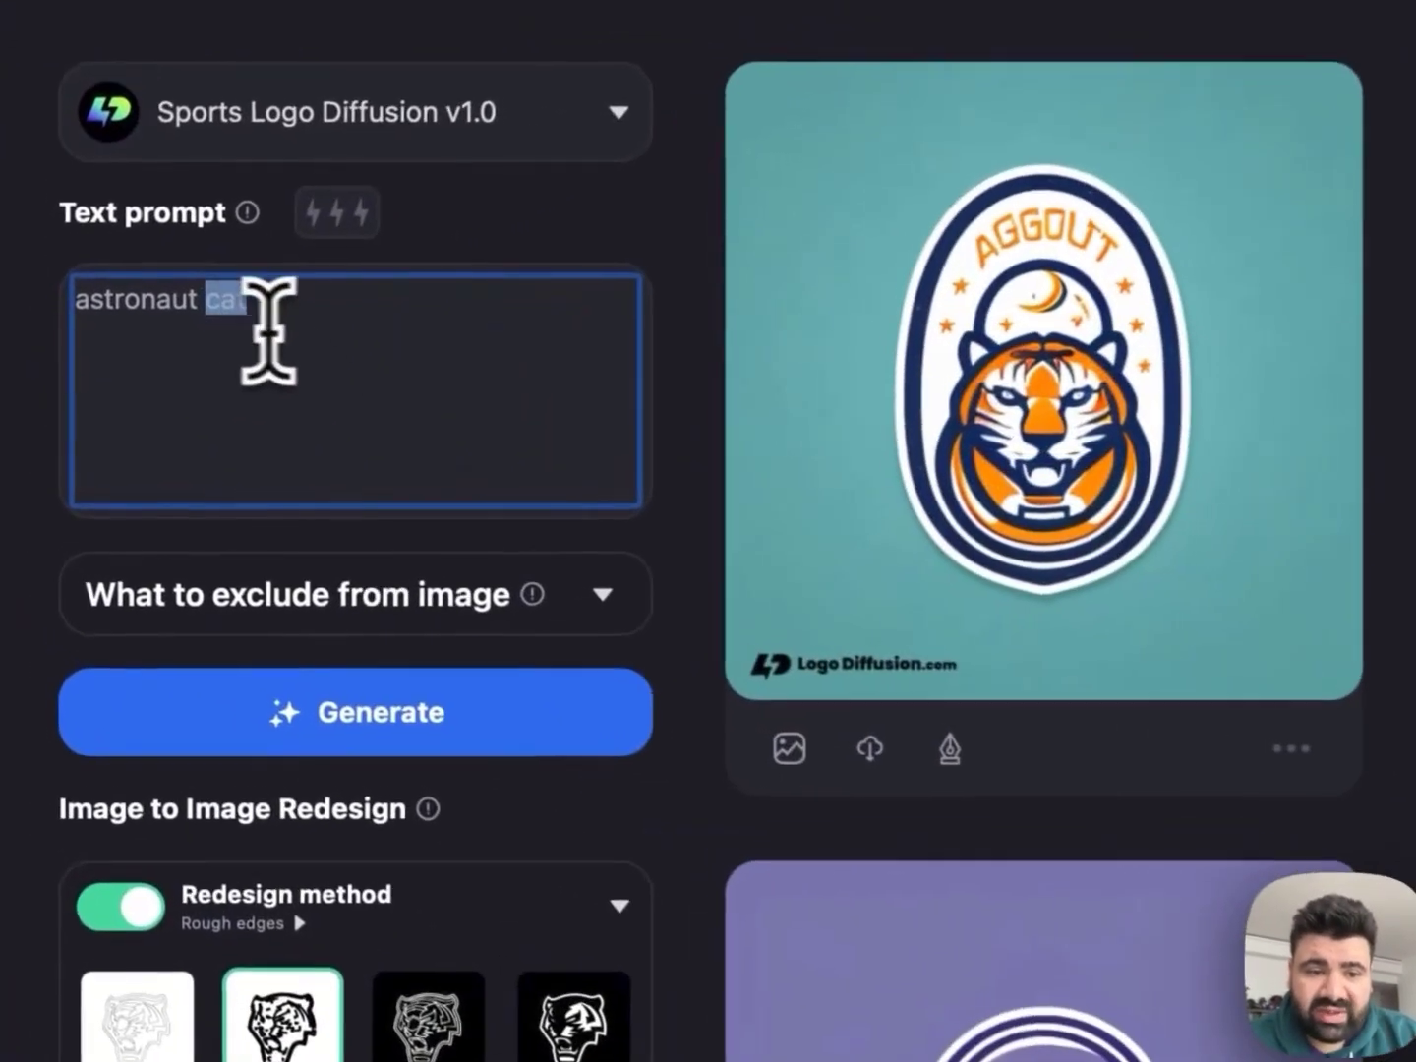
{"action": "left_click", "coordinate": [337, 213]}
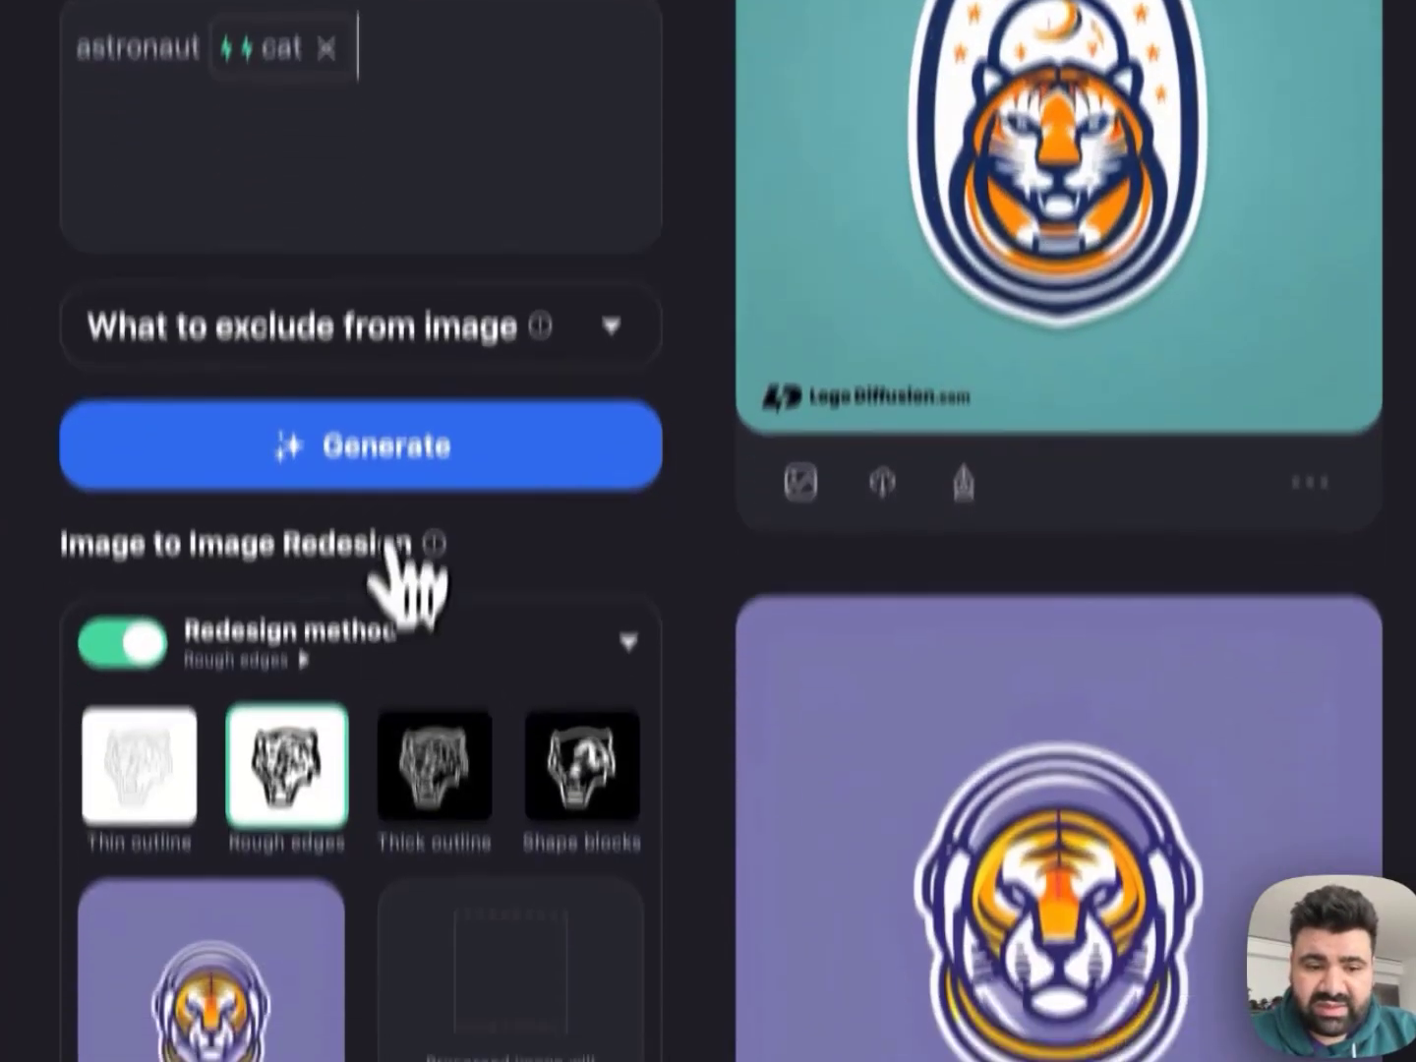
{"action": "left_click", "coordinate": [408, 462]}
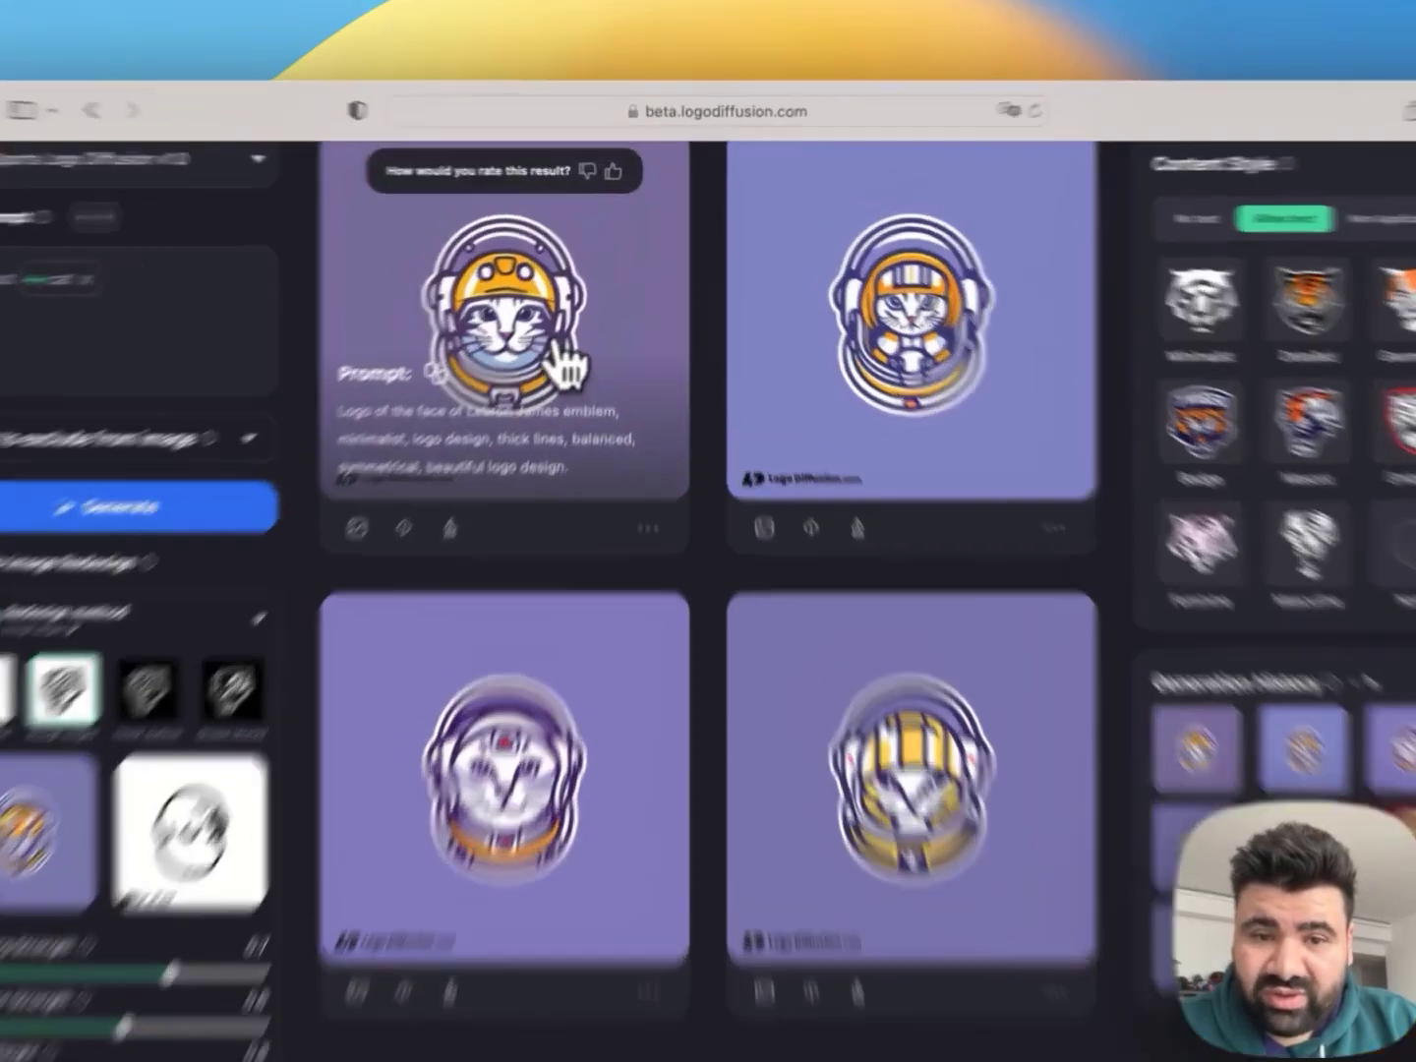
- View the first astronaut cat logo enlarged and close the preview
{"action": "left_click", "coordinate": [565, 367]}
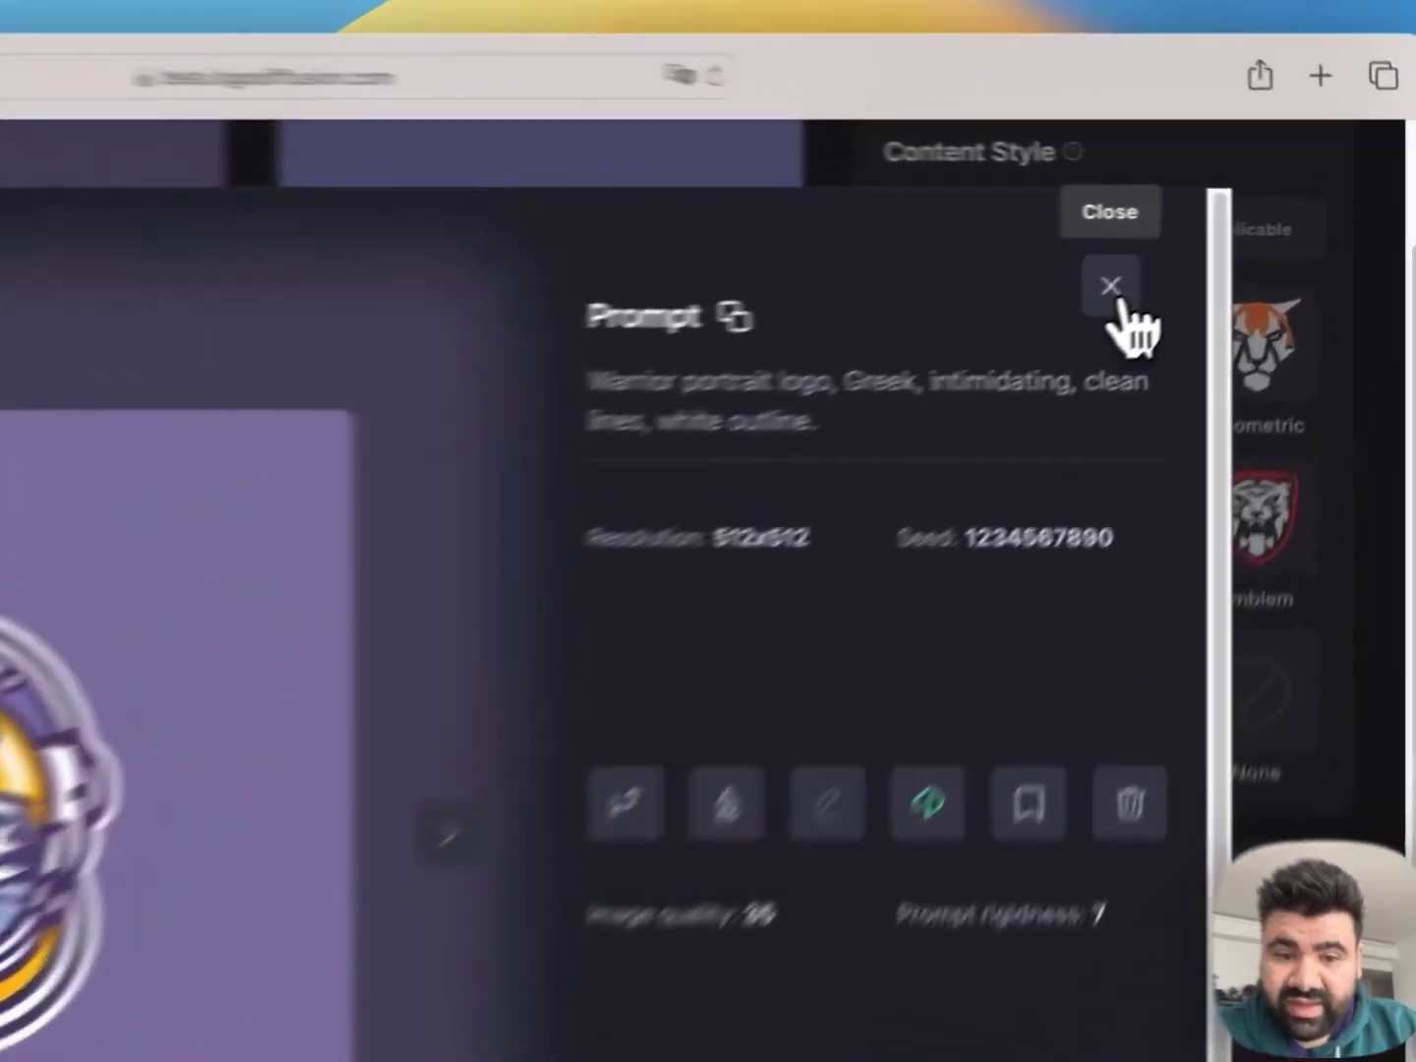
{"action": "left_click", "coordinate": [1235, 253]}
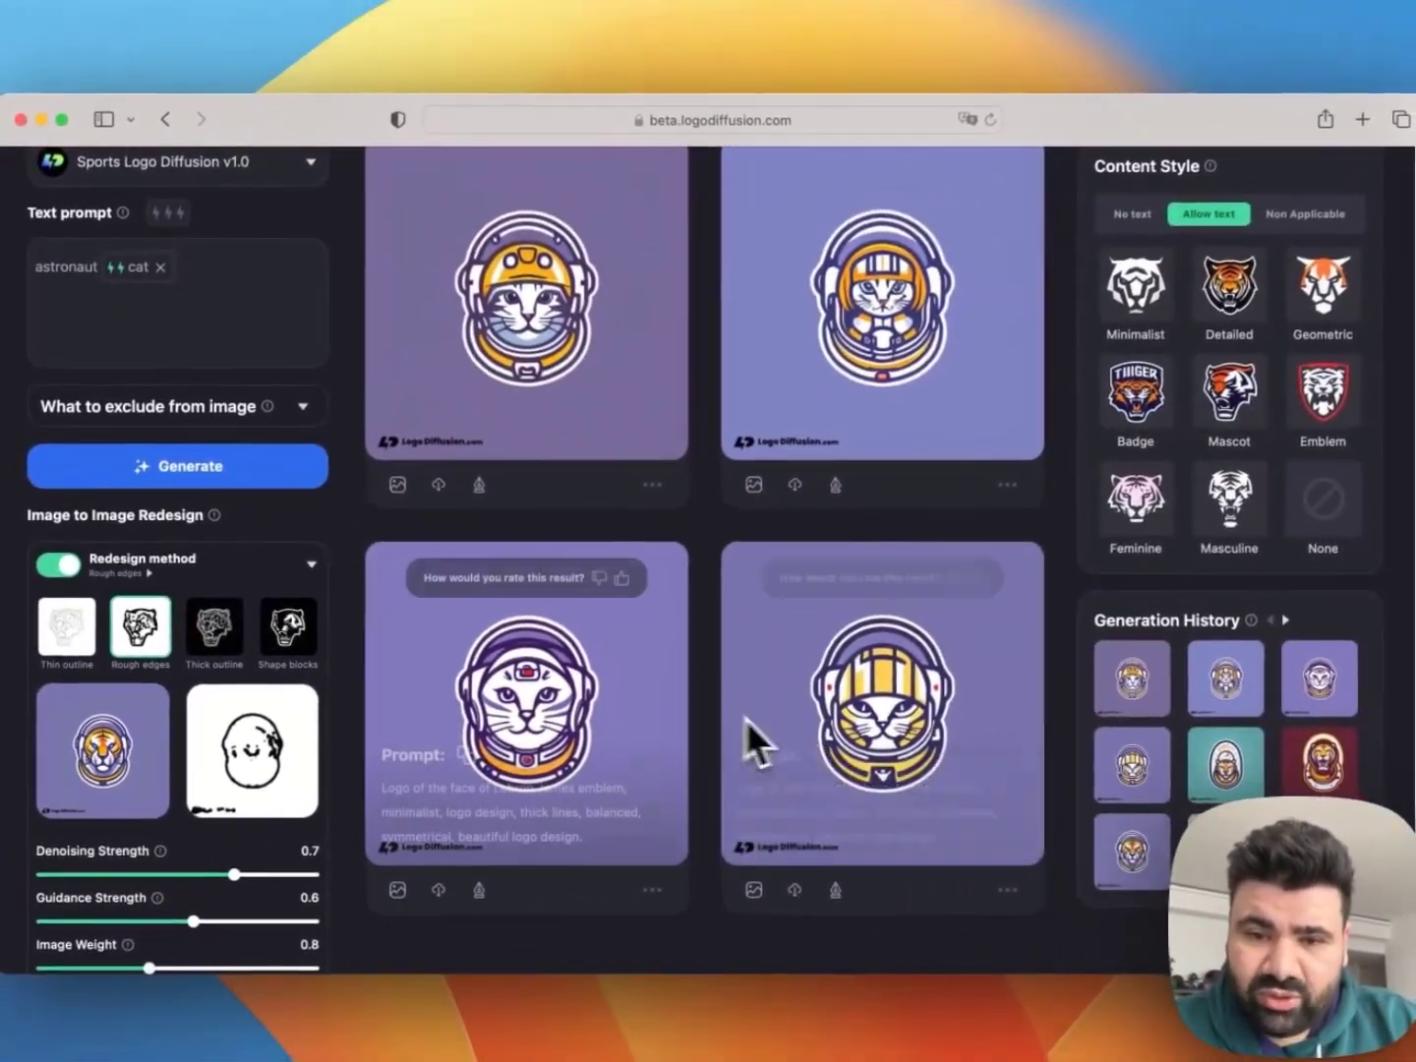
- Set the redesign's denoising strength to 0.6 and generate the cat logos again
{"action": "mouse_move", "coordinate": [120, 772]}
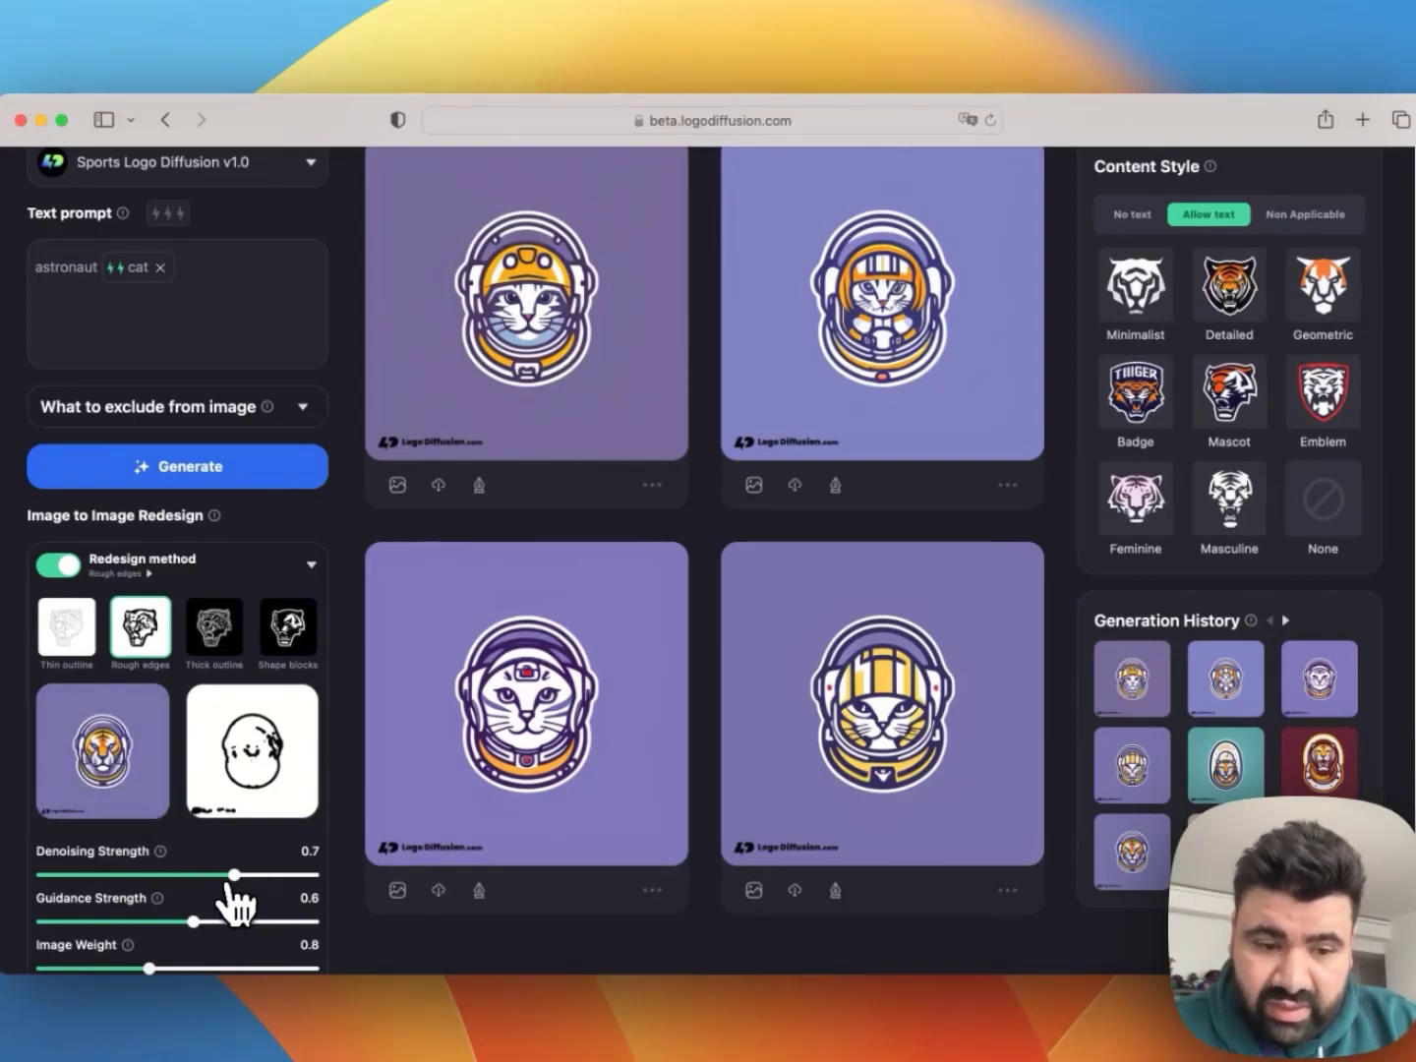
{"action": "left_click_drag", "start_coordinate": [234, 874], "coordinate": [206, 874]}
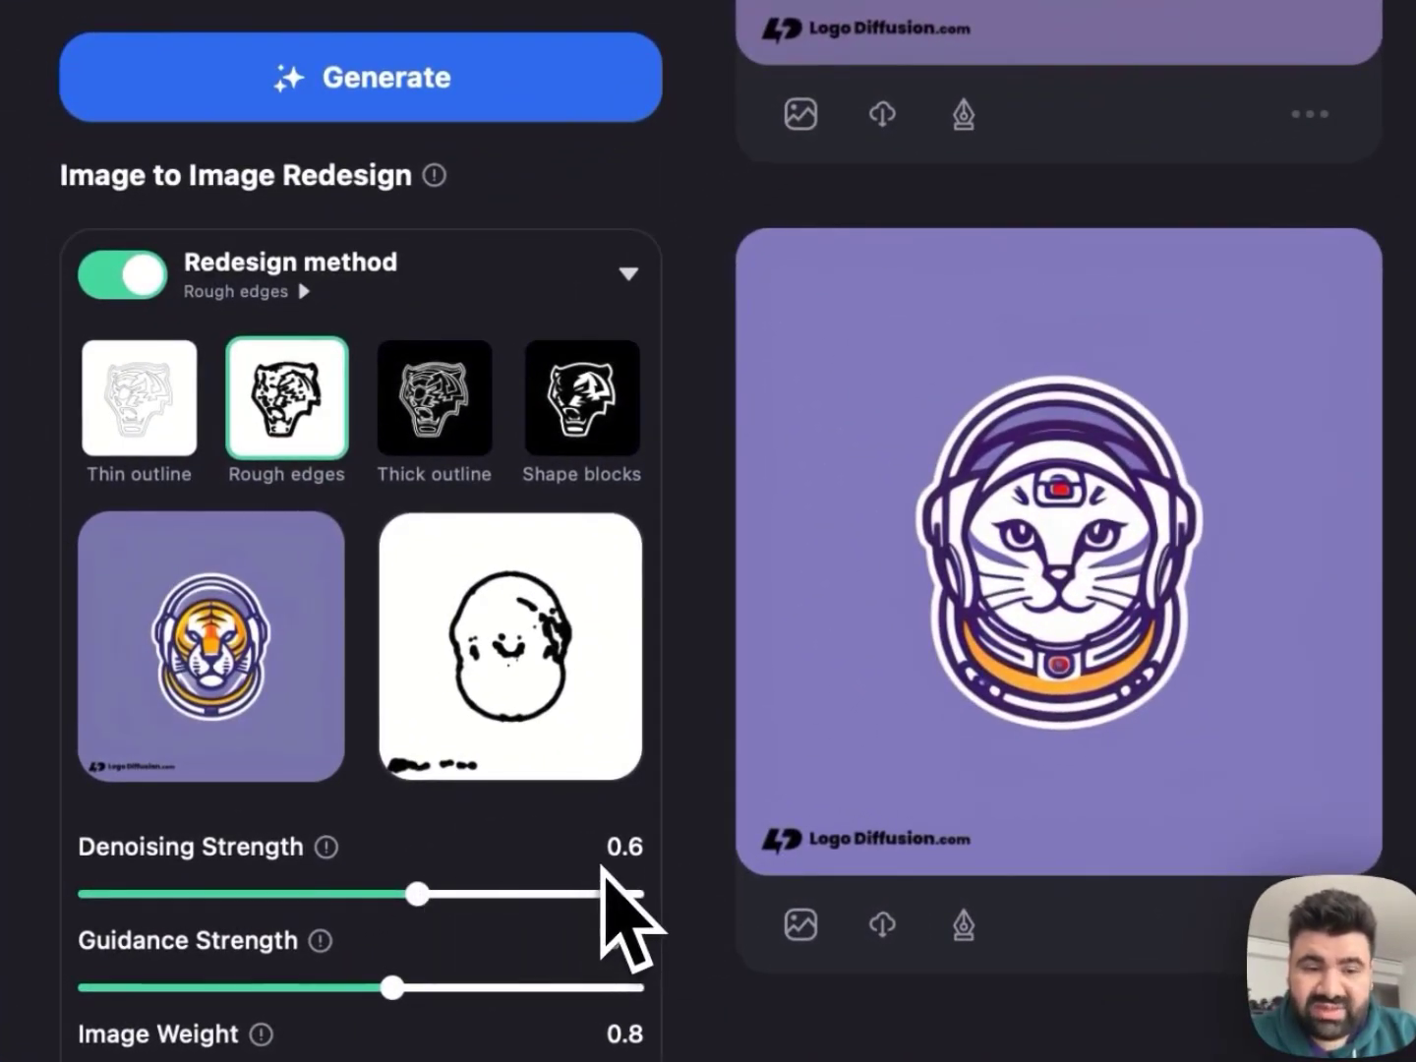
{"action": "scroll", "coordinate": [630, 929], "scroll_direction": "up", "scroll_amount": 3}
{"action": "left_click", "coordinate": [393, 356]}
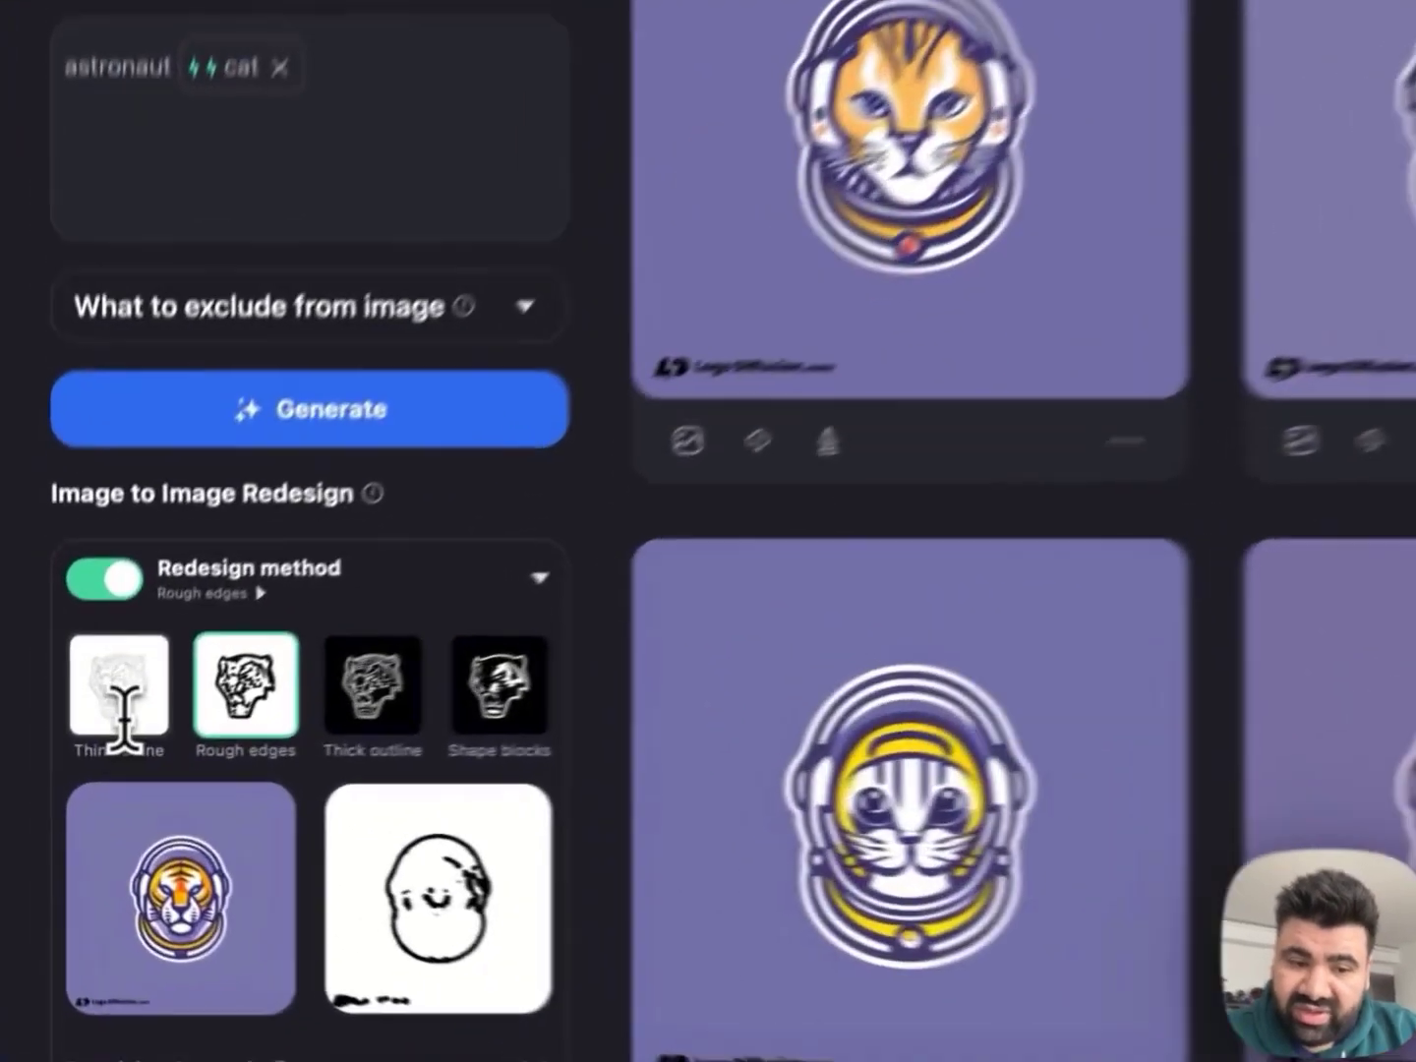
- Switch the redesign method to Thin outline, set the denoising strength to 0.8, and generate another set of cat logos
{"action": "left_click", "coordinate": [121, 706]}
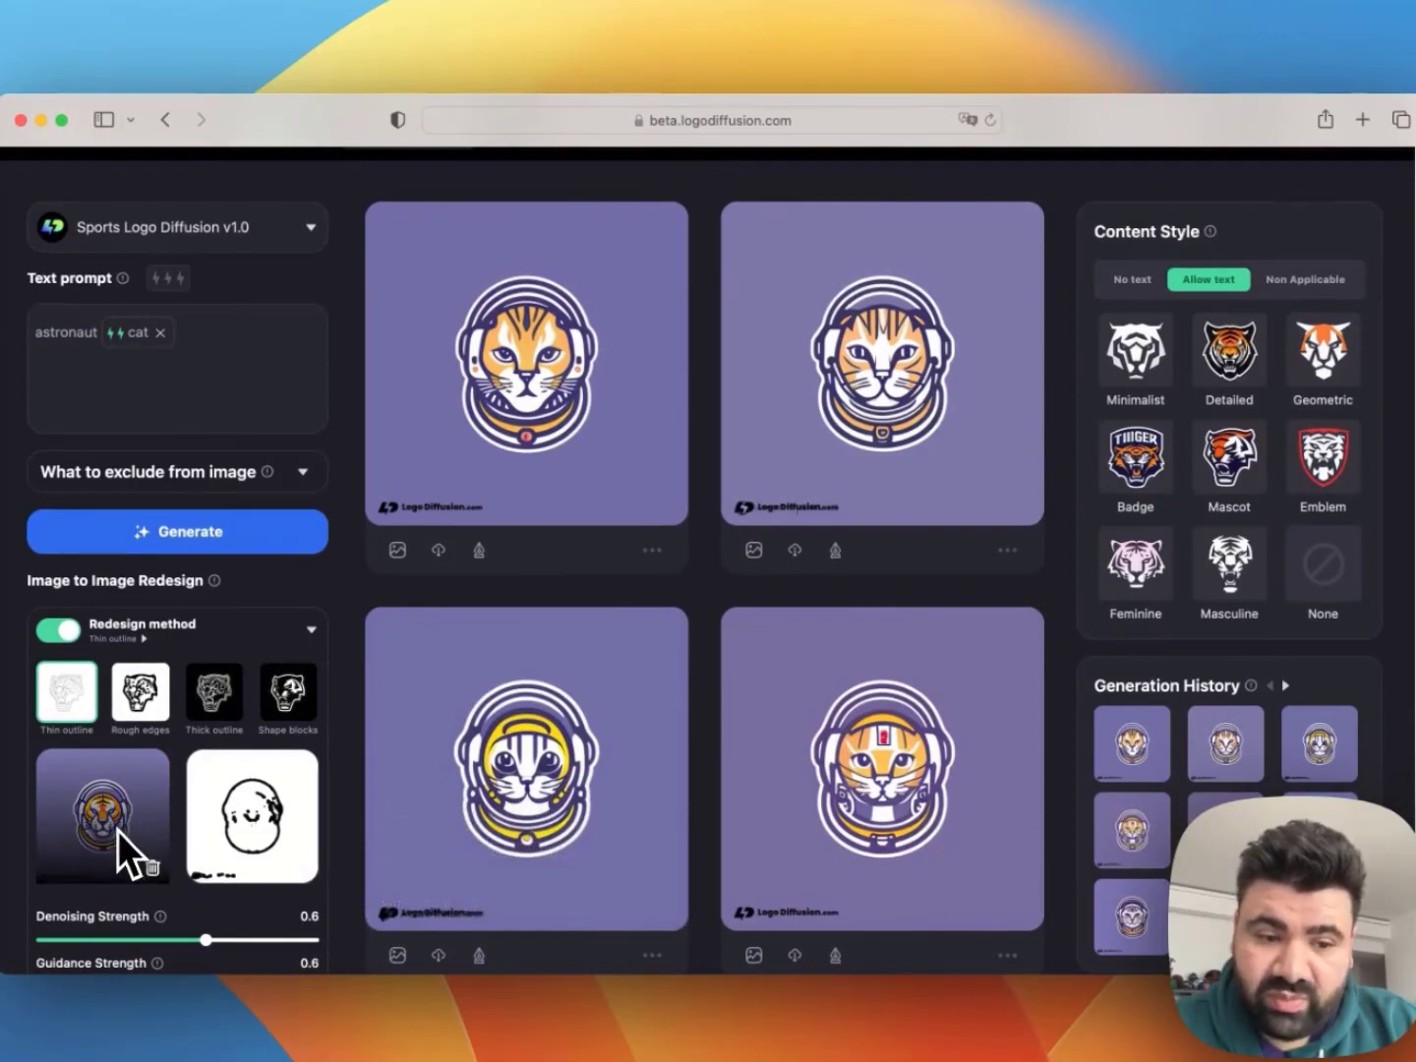
{"action": "left_click", "coordinate": [126, 547]}
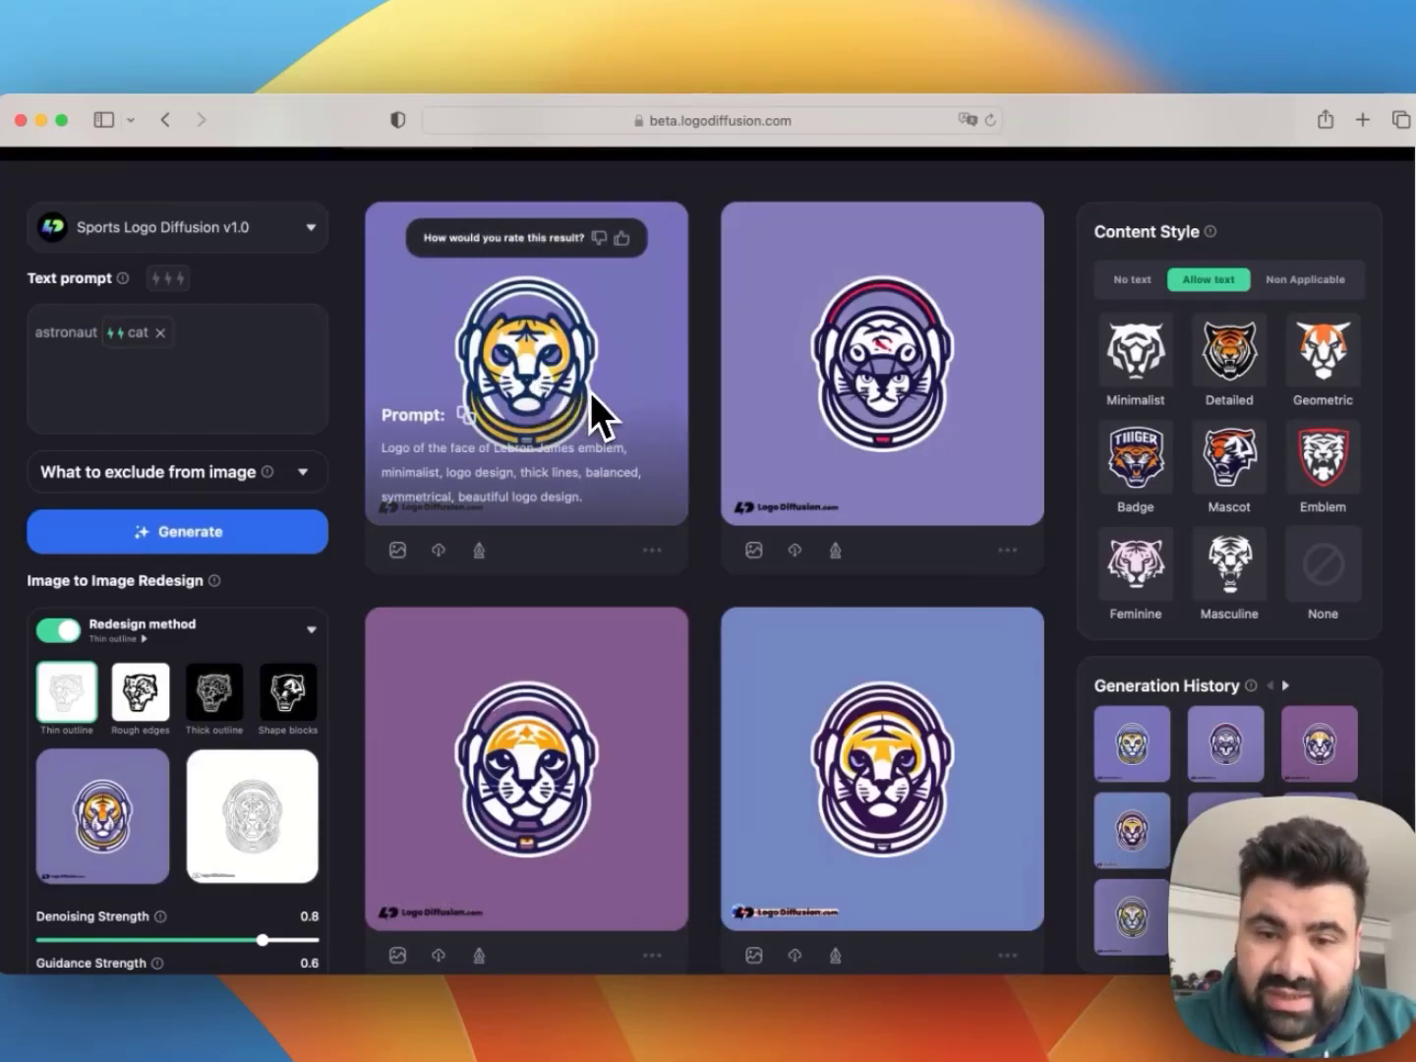
{"action": "scroll", "coordinate": [276, 827], "scroll_direction": "down", "scroll_amount": 5}
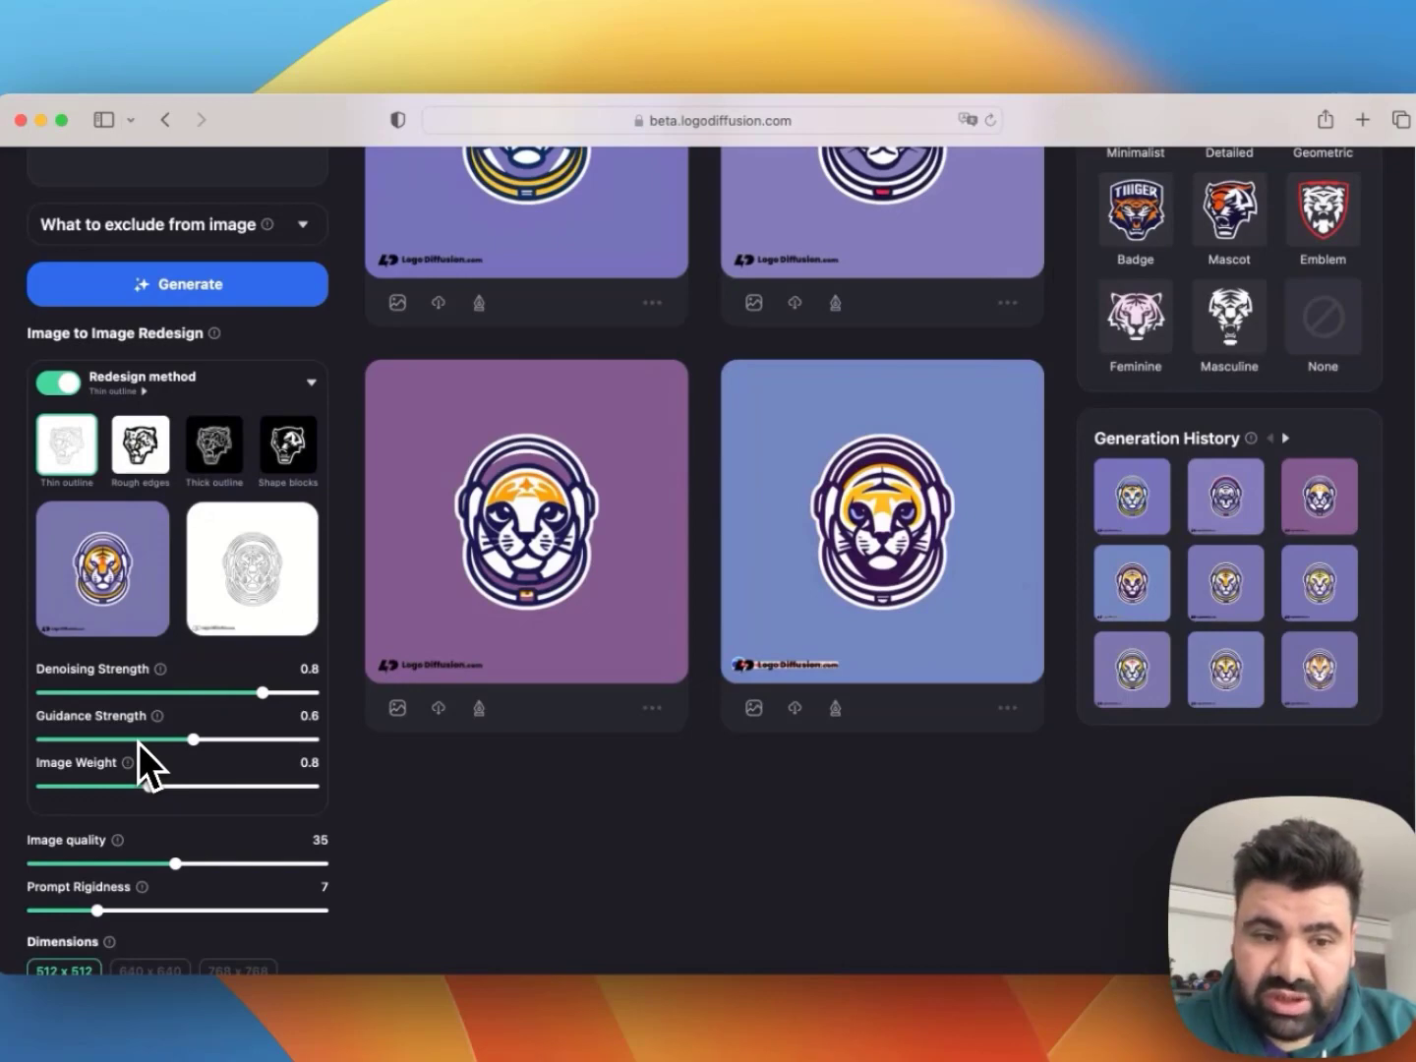
- Upload 768vikins.jpg from the Downloads folder as the source image for an image-to-image redesign with the Rough edges method
{"action": "mouse_move", "coordinate": [156, 629]}
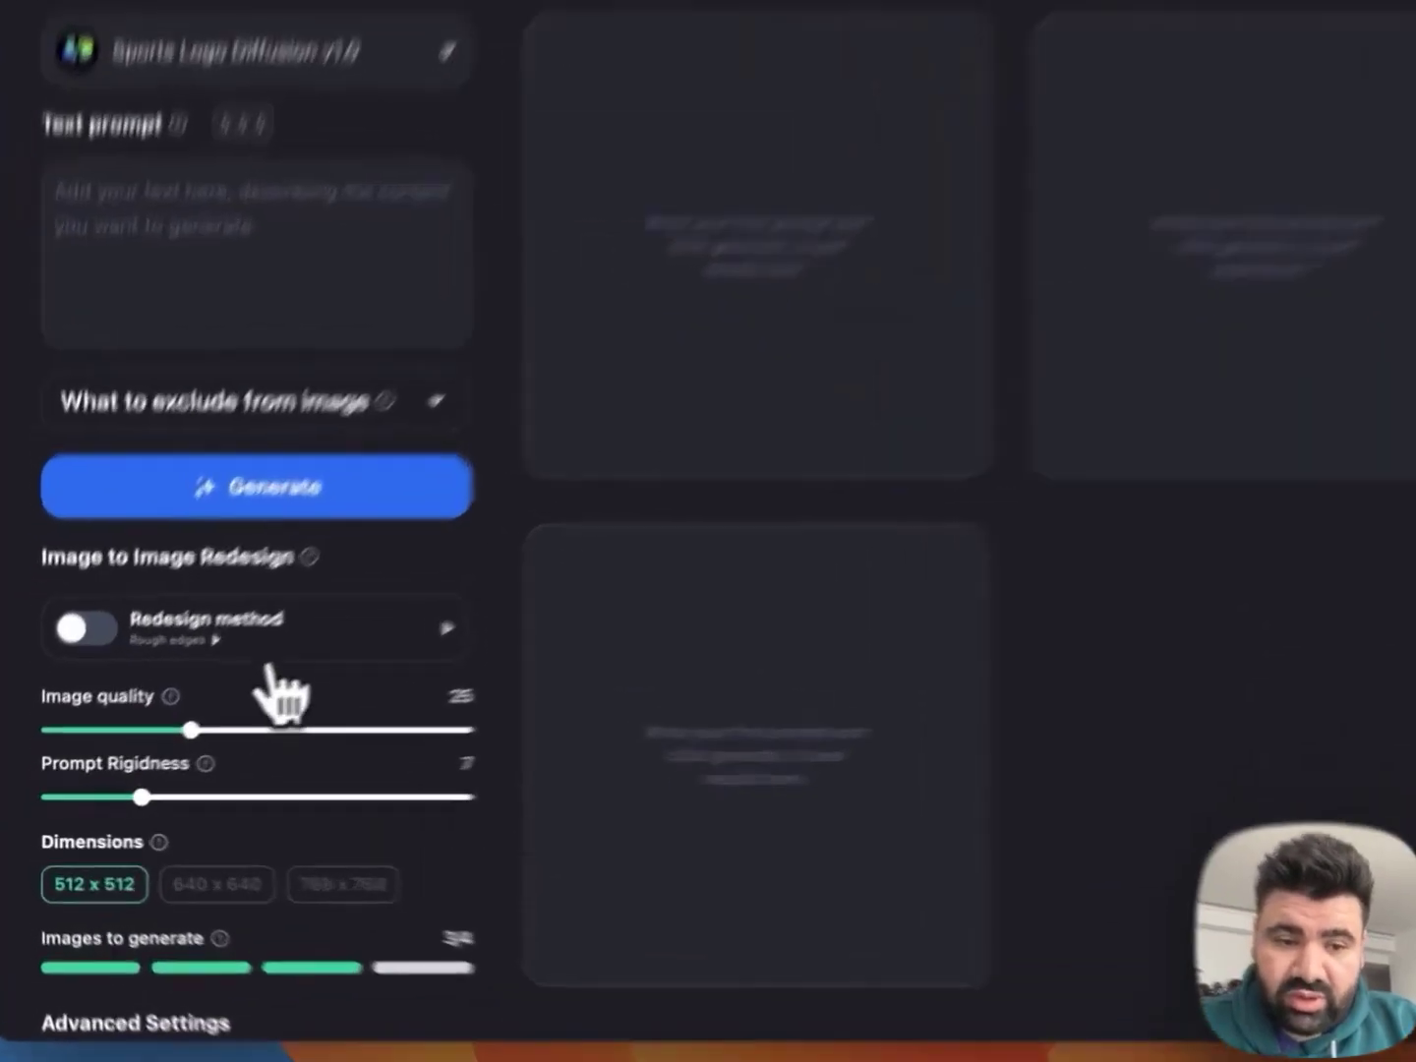
{"action": "left_click", "coordinate": [177, 685]}
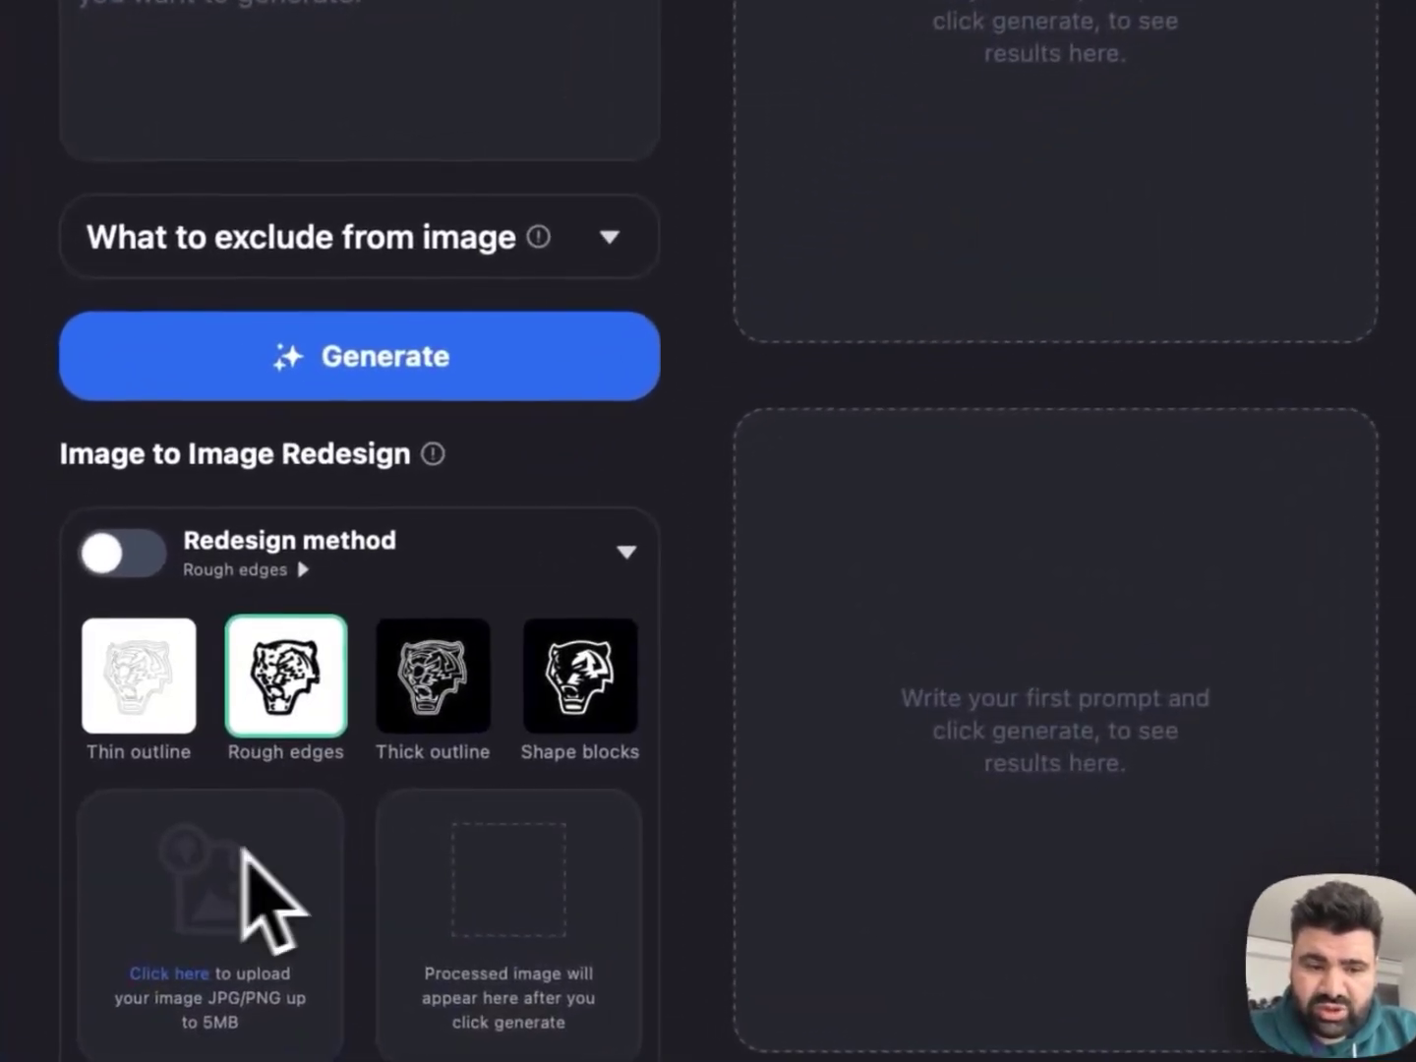
{"action": "left_click", "coordinate": [267, 900]}
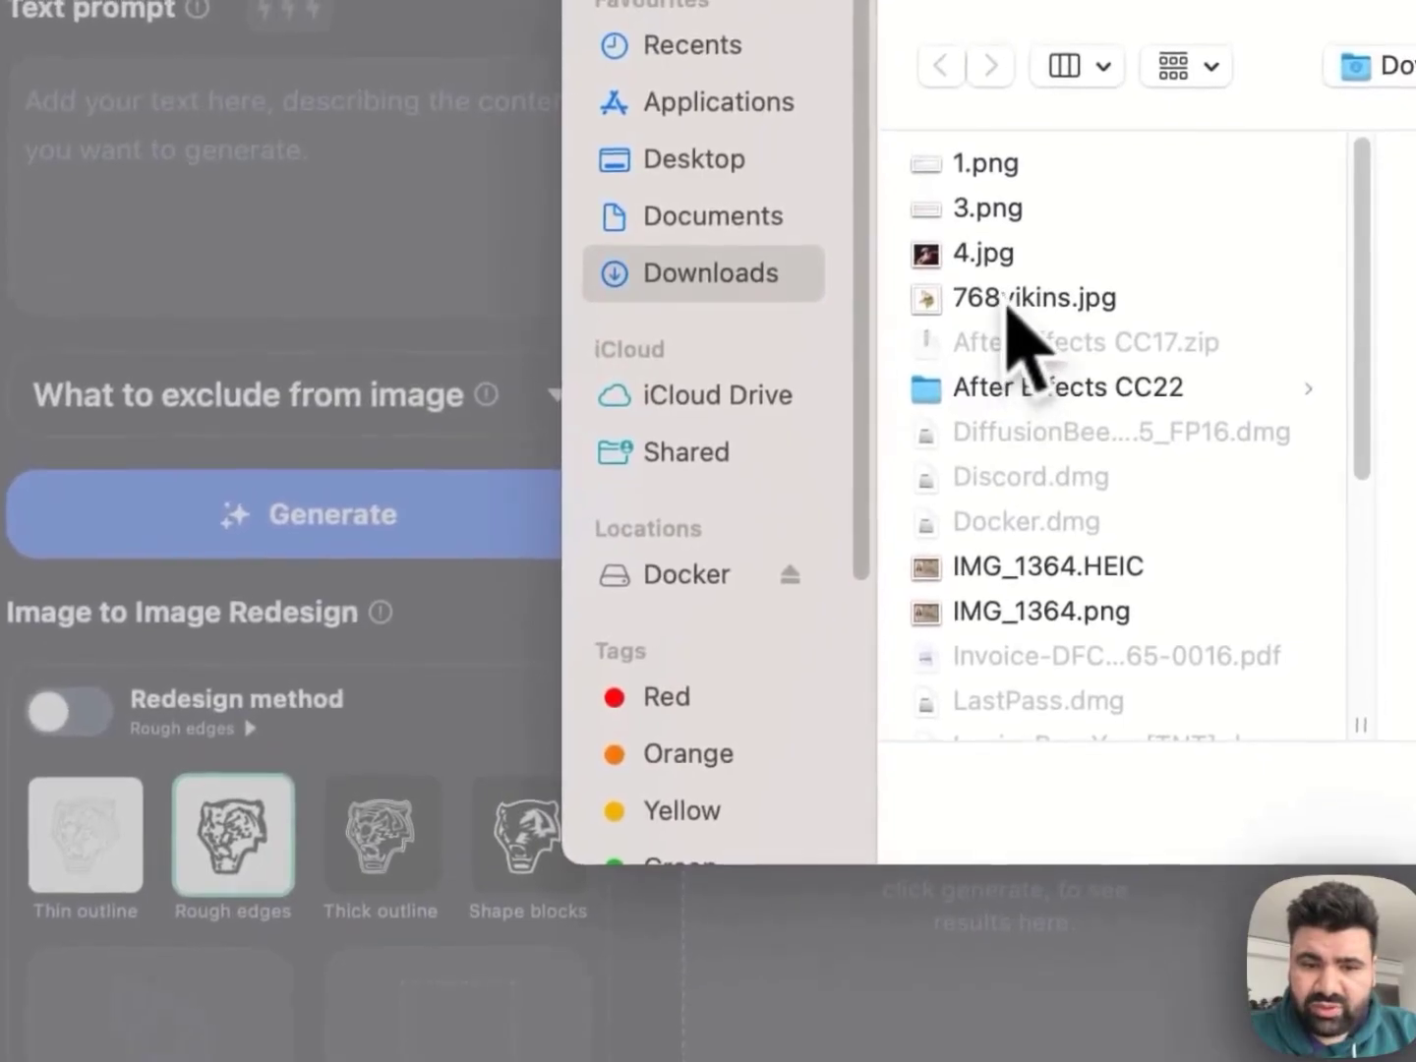
{"action": "double_click", "coordinate": [1023, 229]}
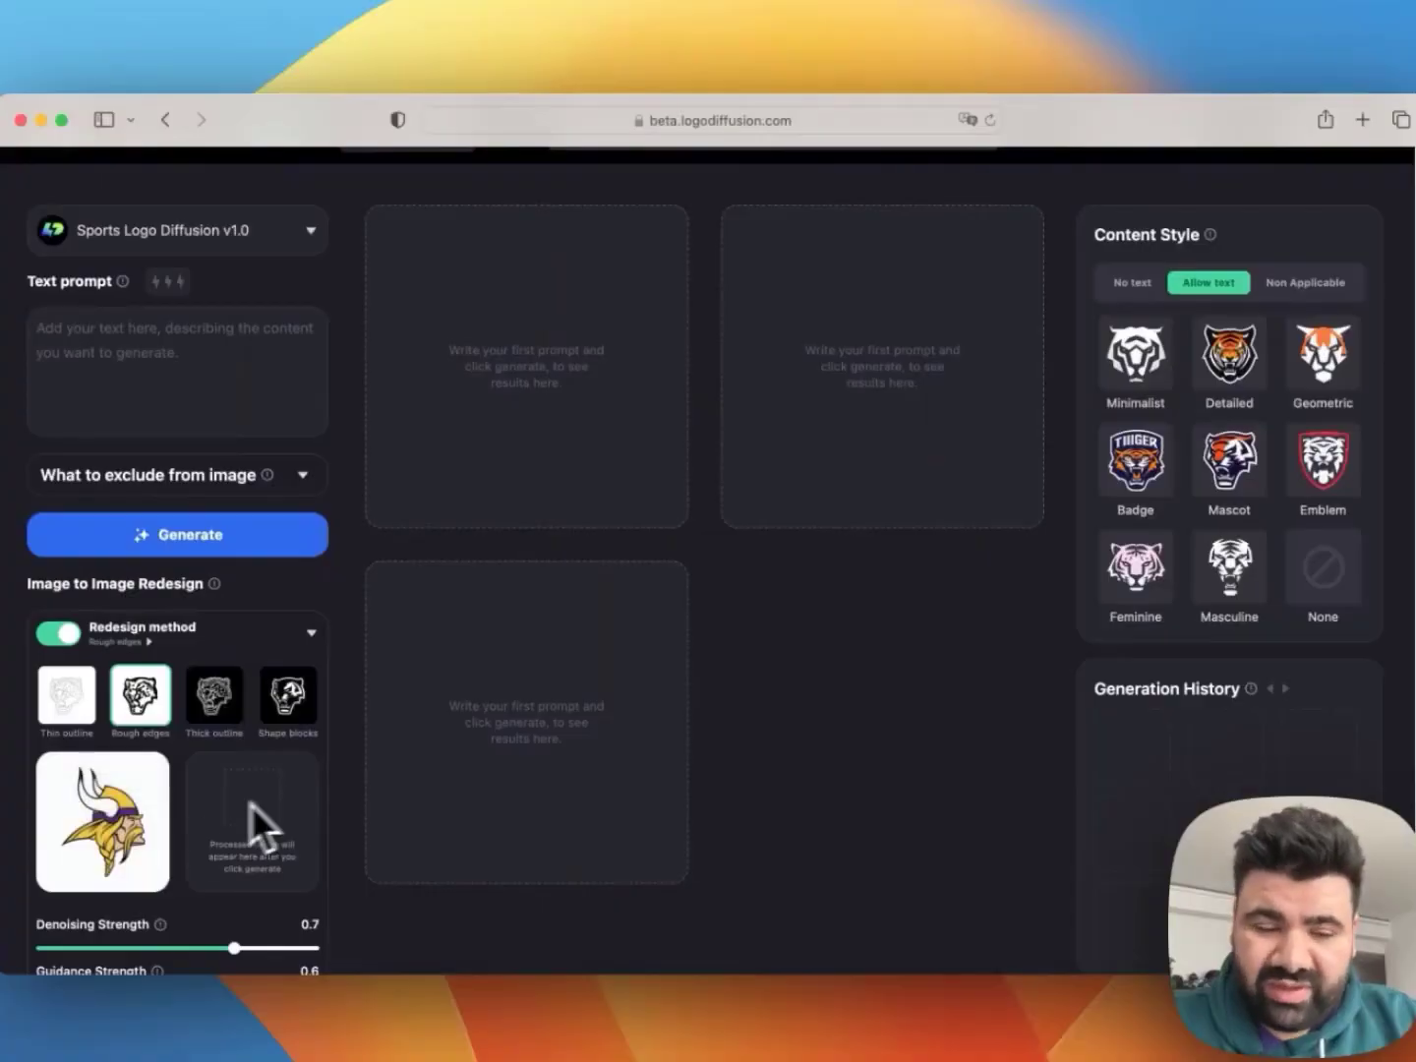
{"action": "scroll", "coordinate": [202, 805], "scroll_direction": "down", "scroll_amount": 1}
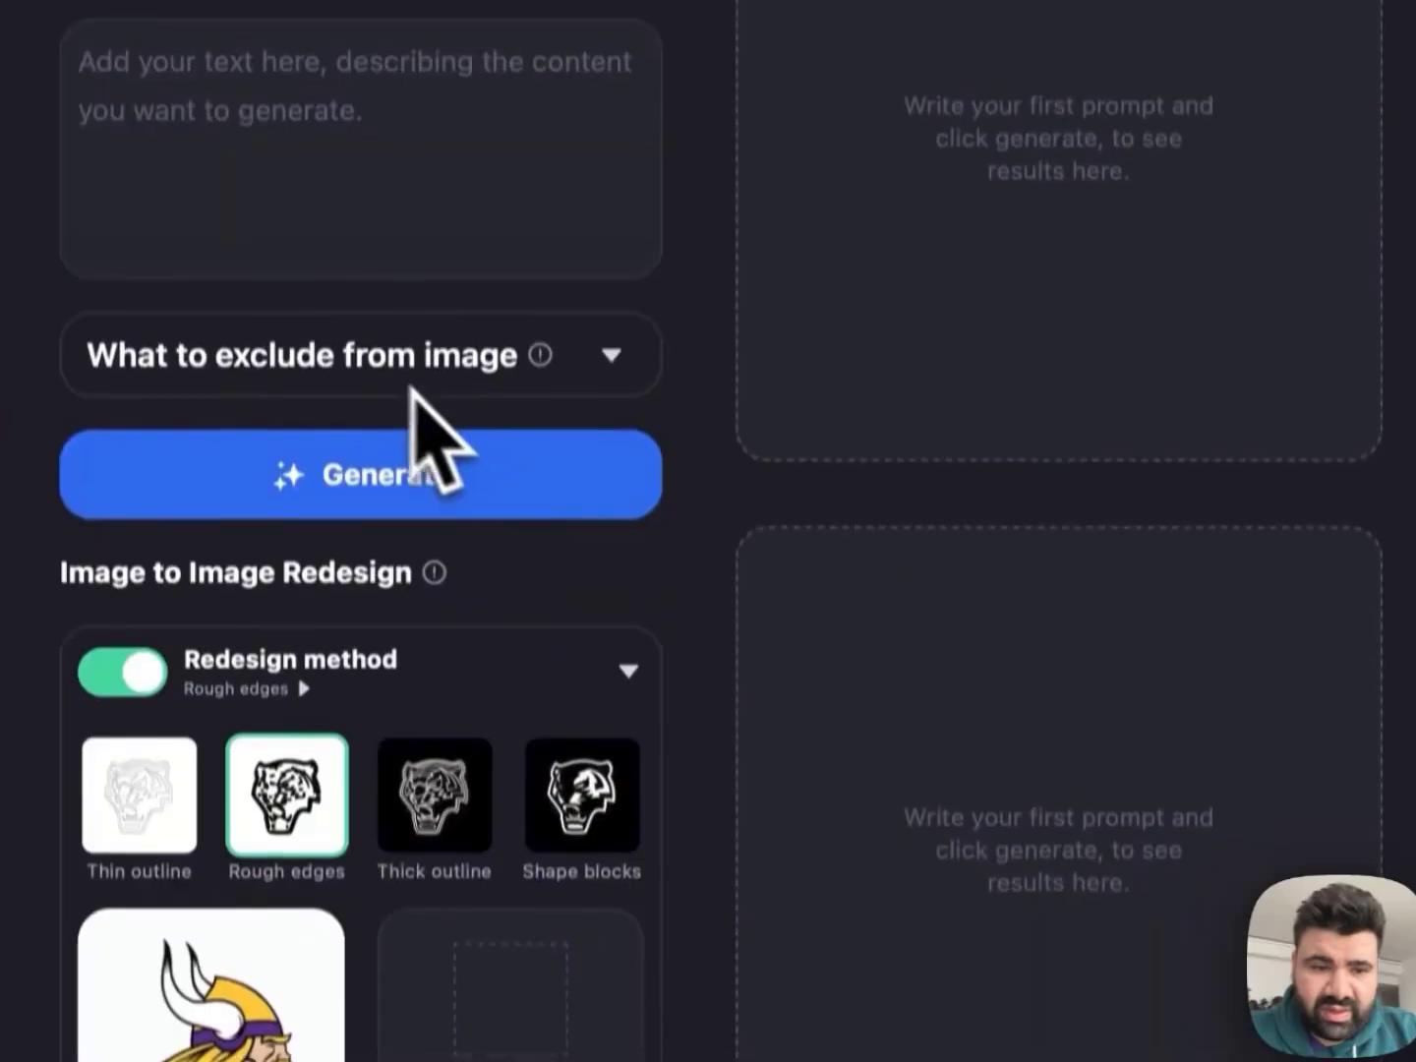
- Enter the prompt "a greek god warrior, light blue and beige colour pallete" and generate the redesigned logos
{"action": "left_click", "coordinate": [340, 137]}
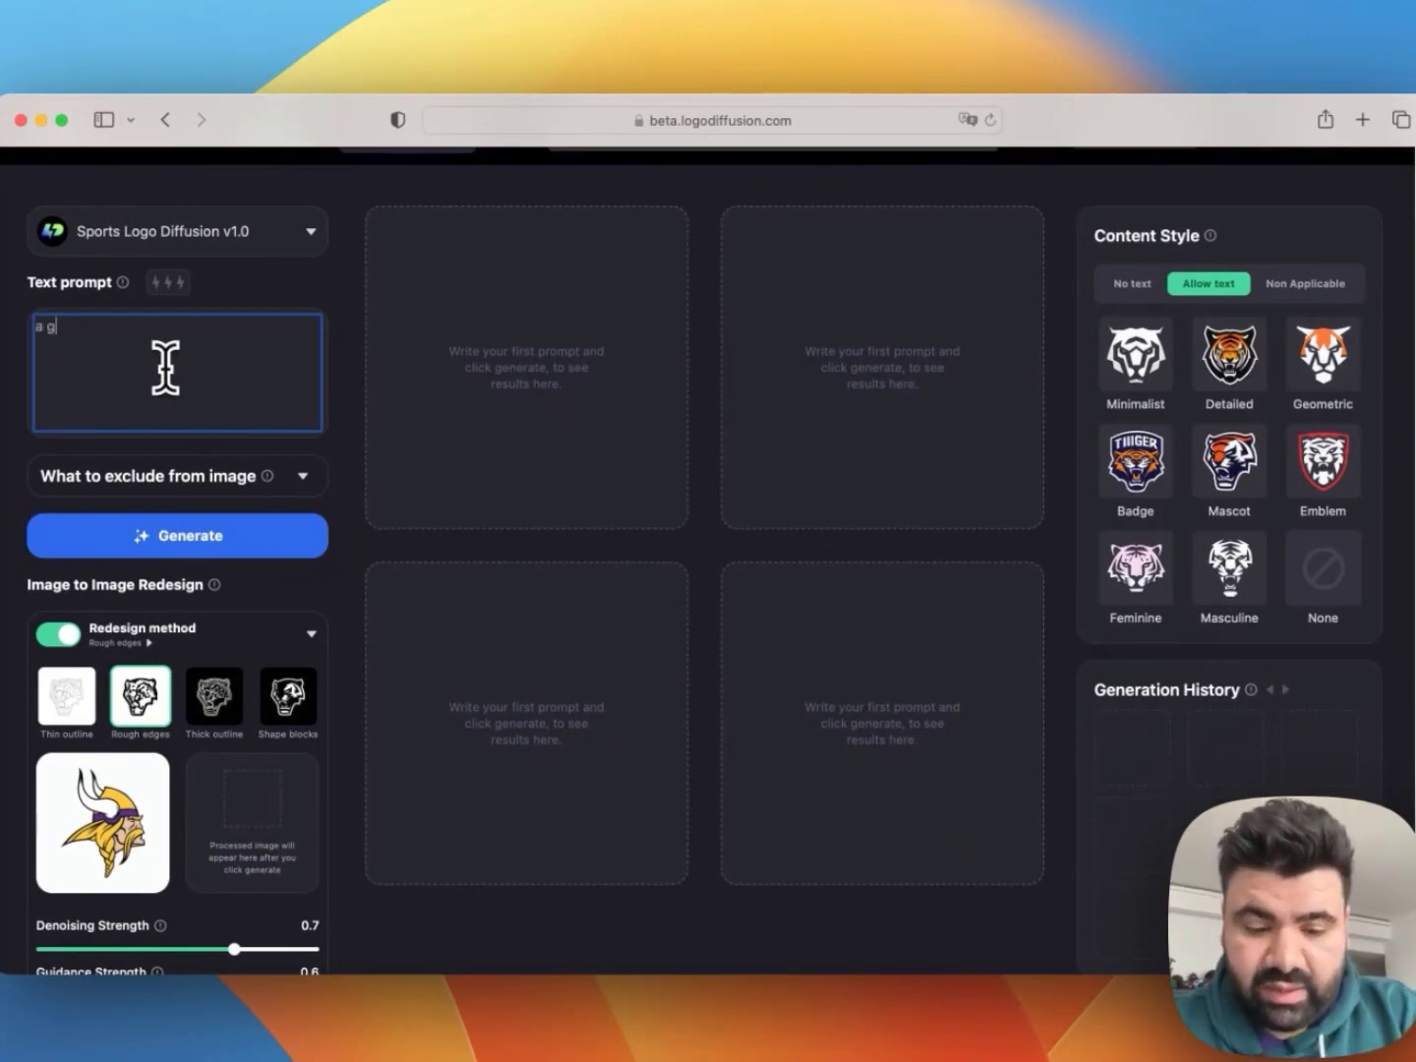
{"action": "type", "text": "a greek god warrior, light blue and beige colour pallete"}
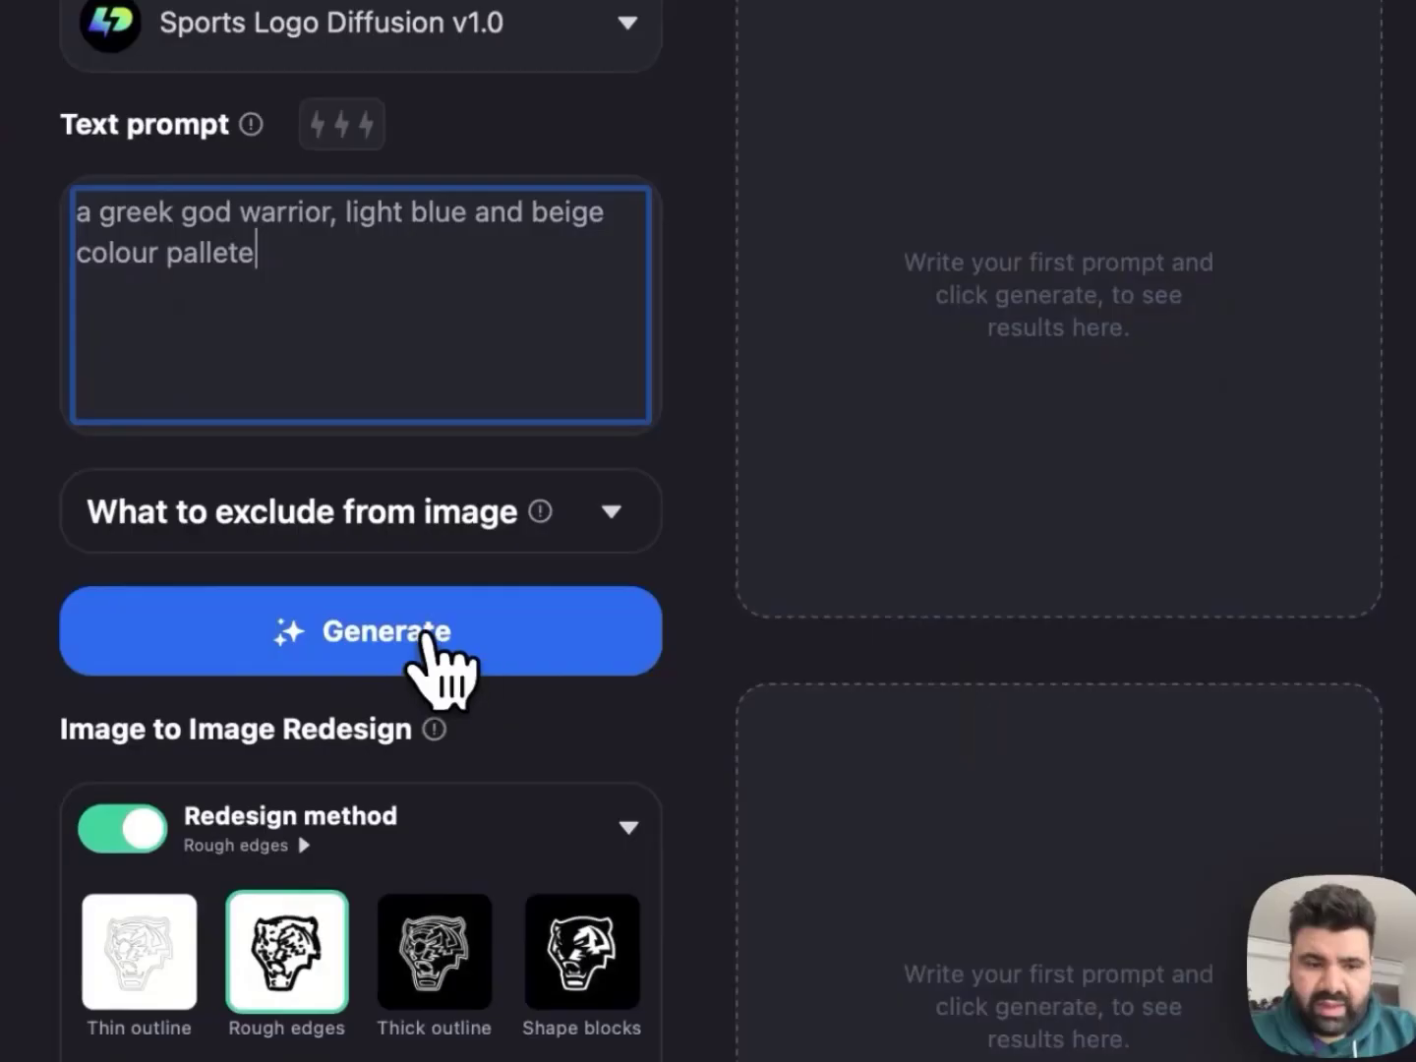
{"action": "left_click", "coordinate": [209, 539]}
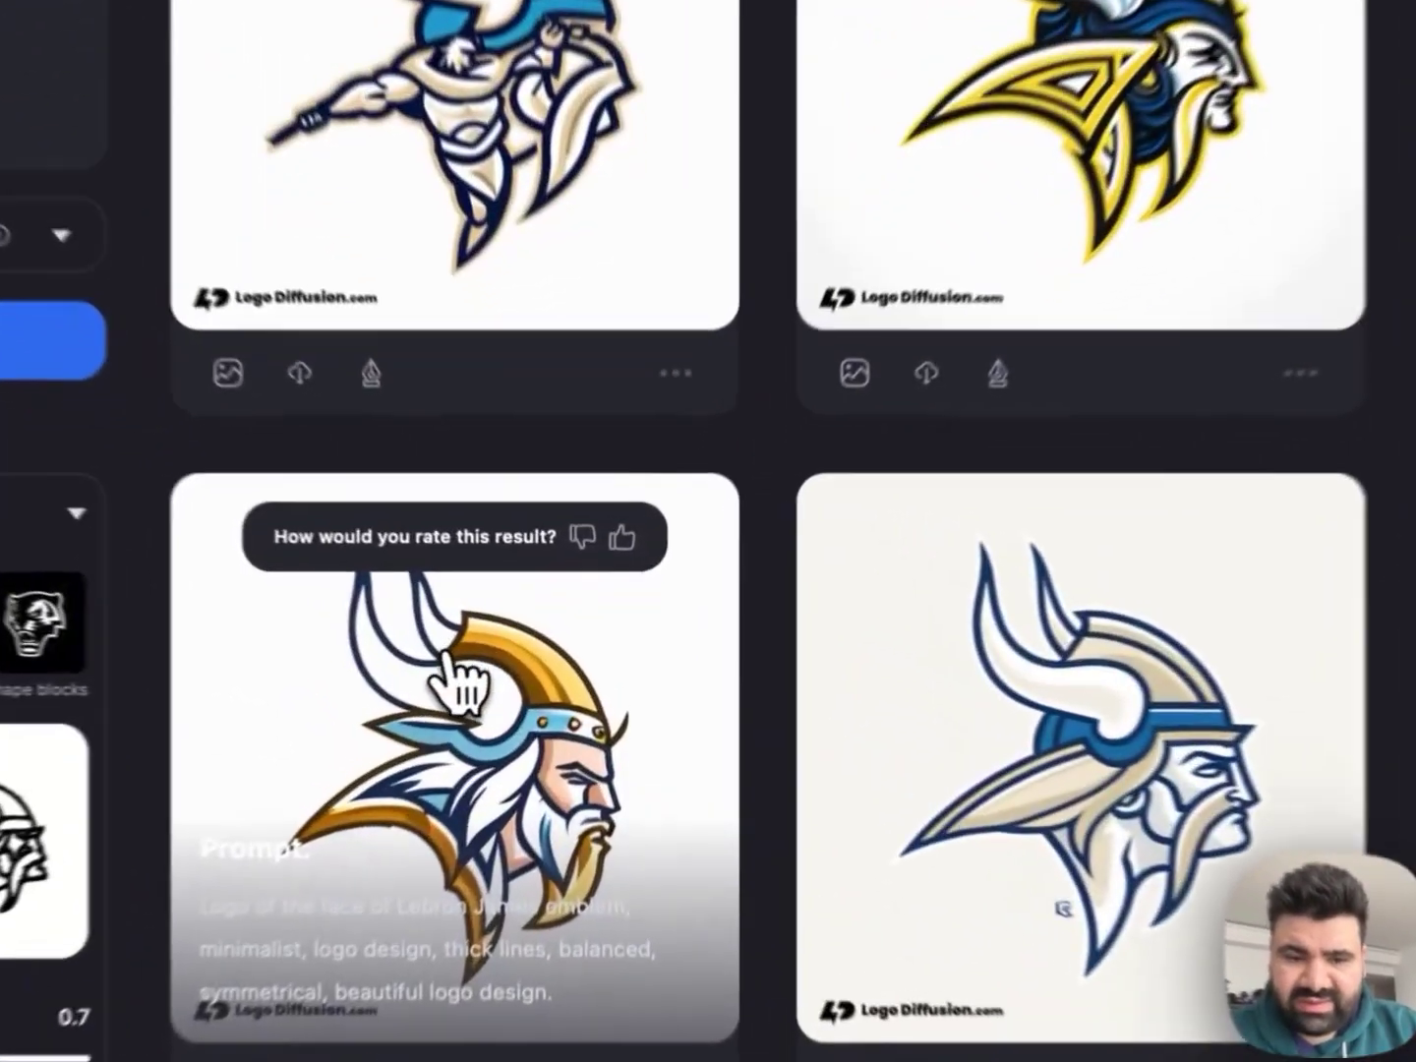
- Browse the generated warrior logos enlarged, close the preview, and look at the extra image options of the first logo
{"action": "left_click", "coordinate": [526, 675]}
{"action": "left_click", "coordinate": [1021, 497]}
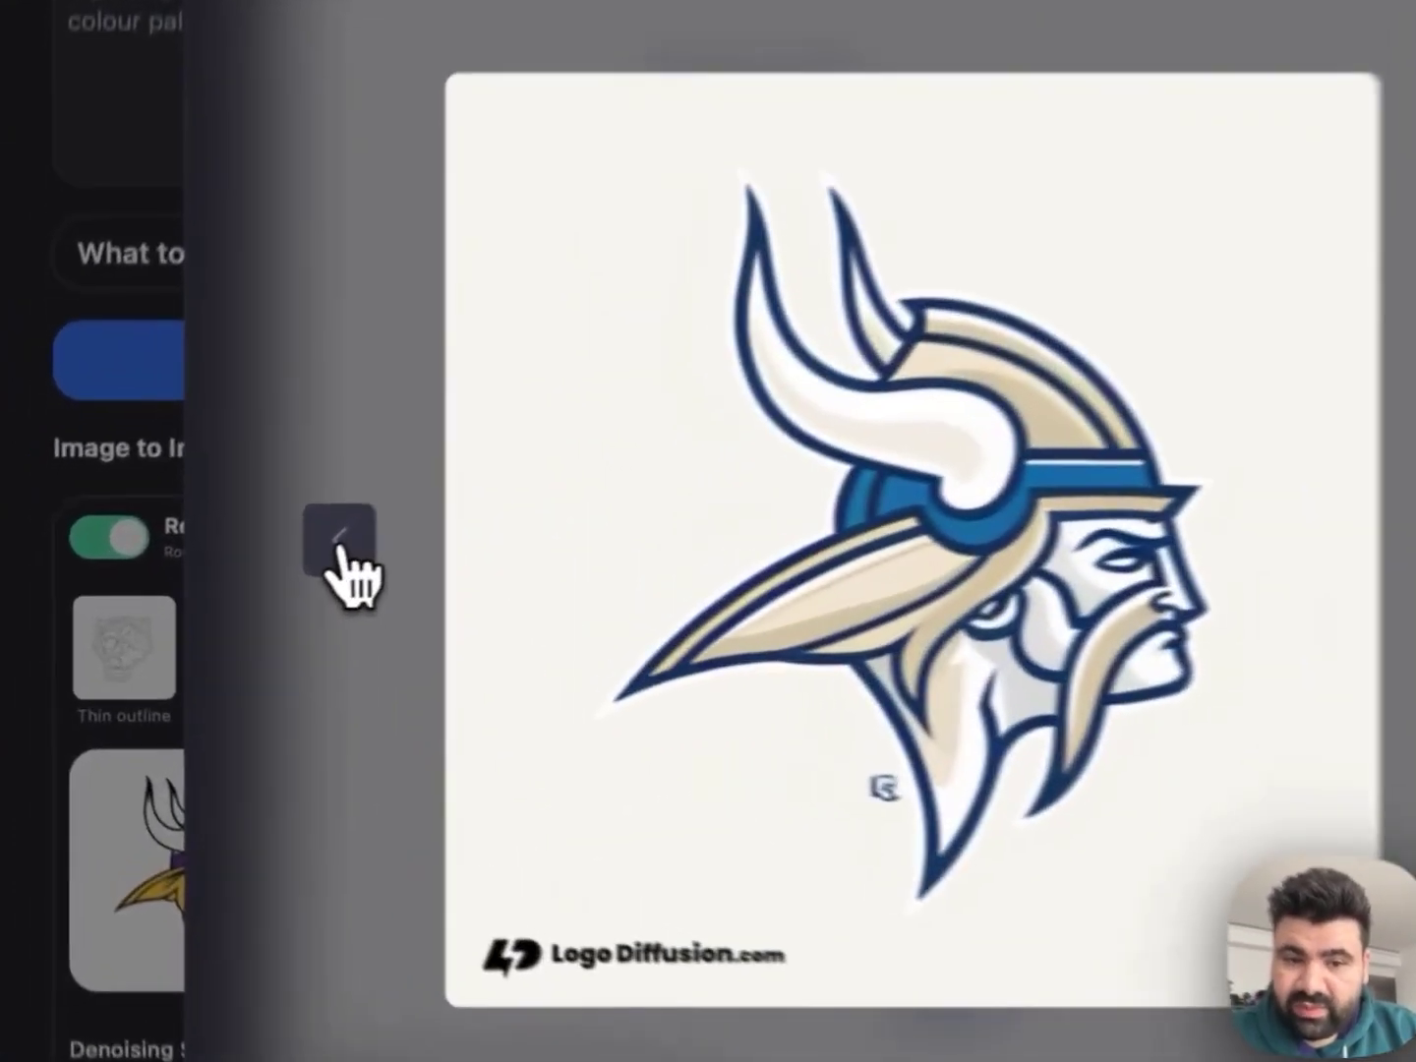
{"action": "left_click", "coordinate": [340, 543]}
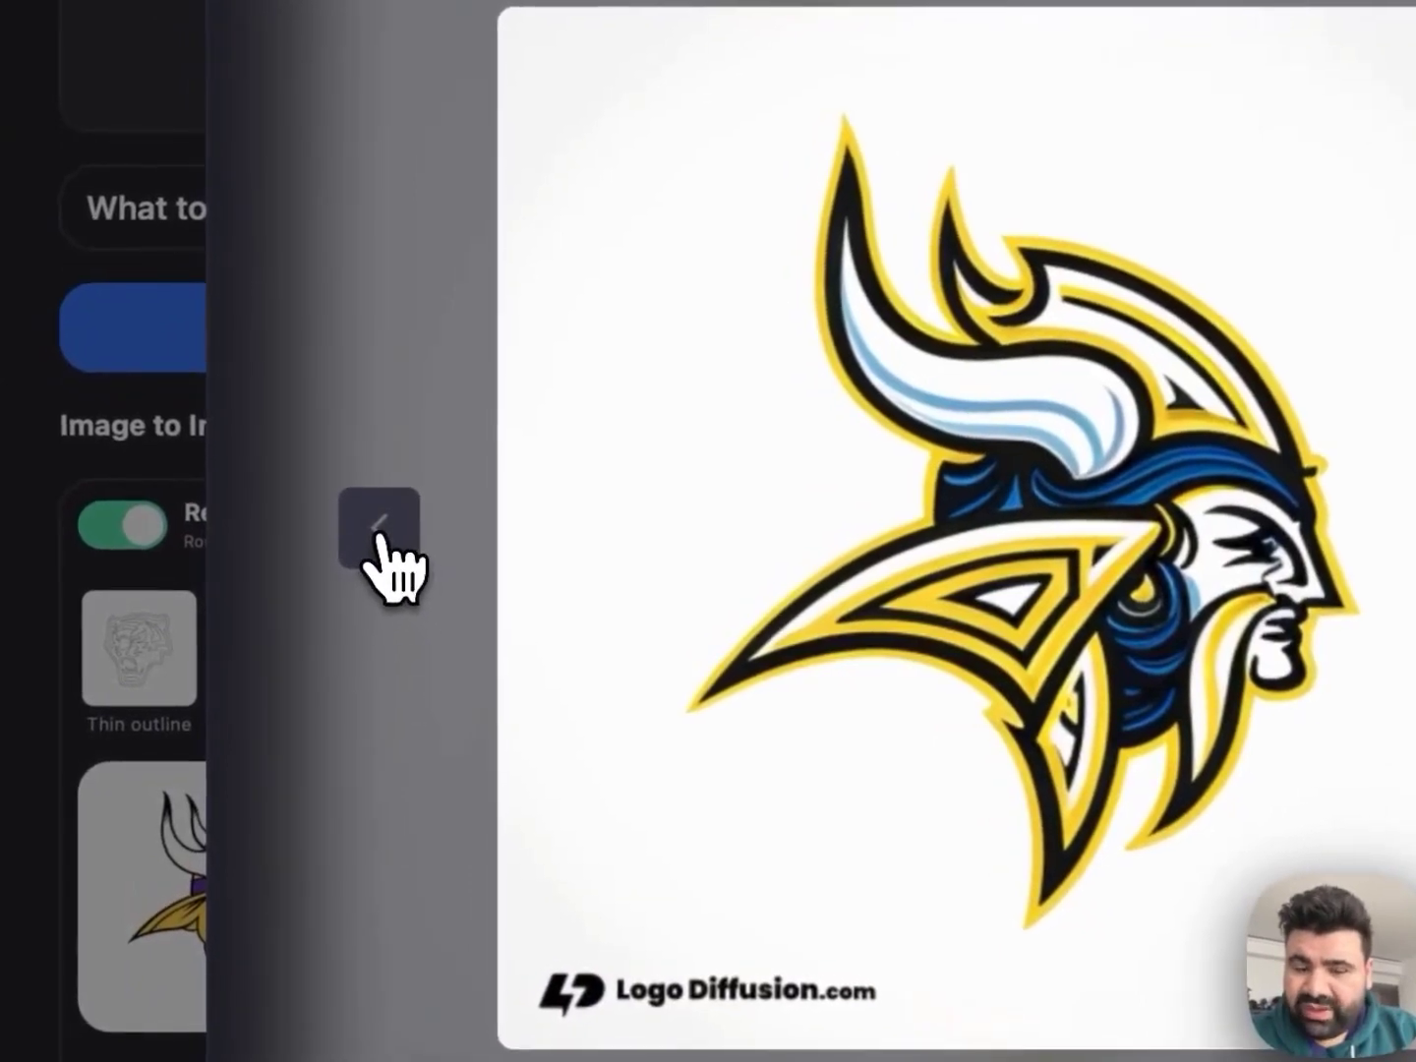
{"action": "left_click", "coordinate": [342, 543]}
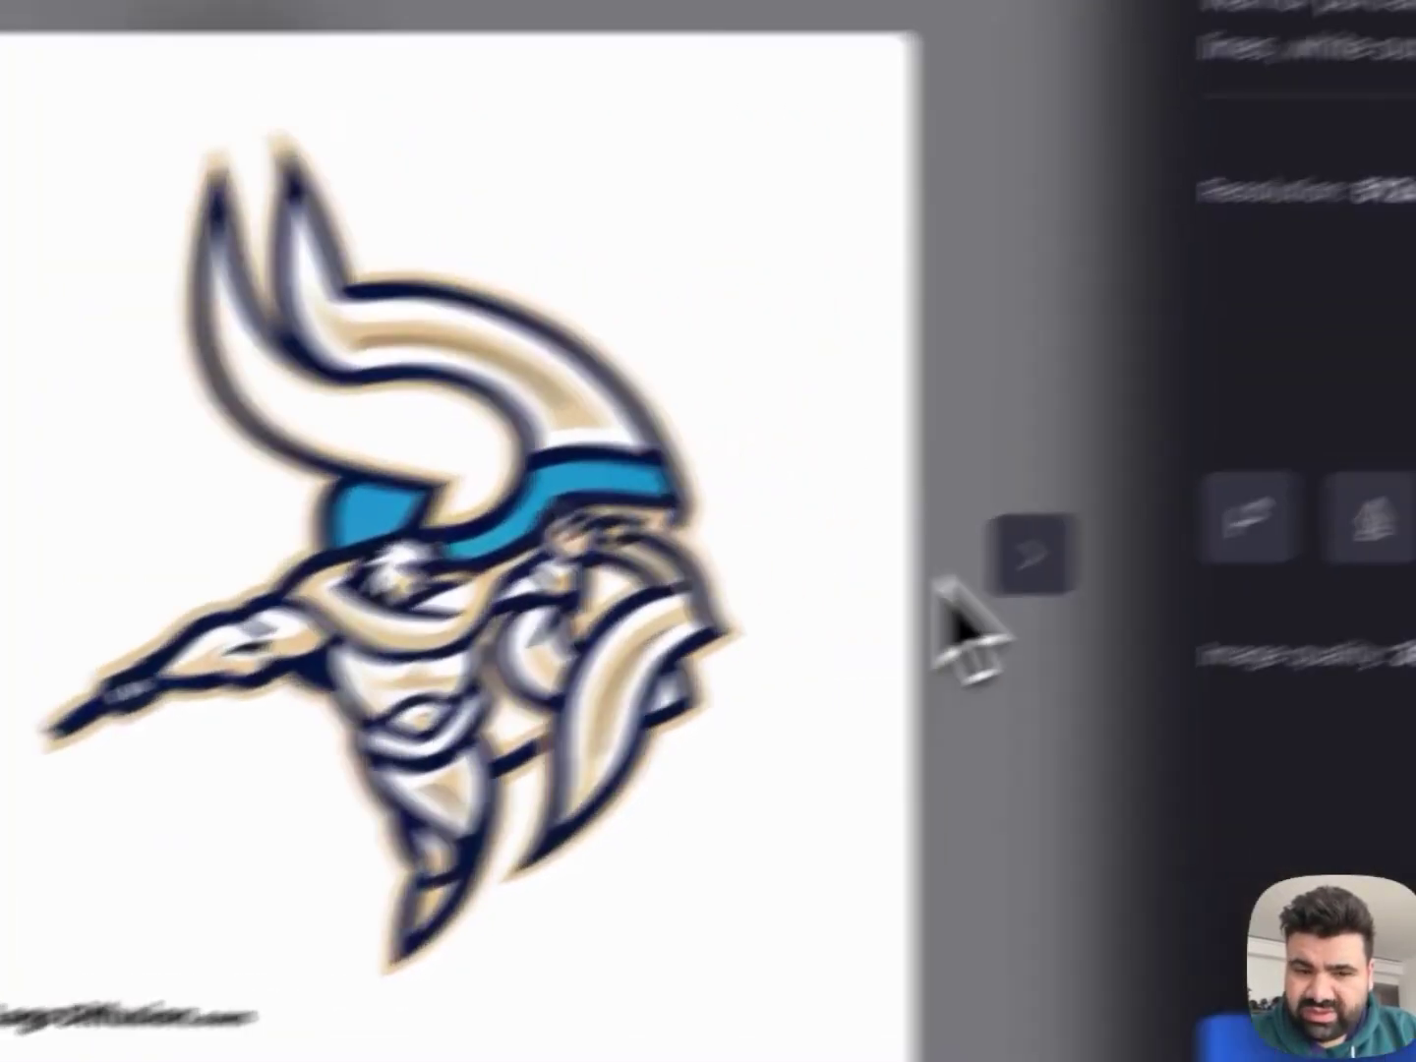
{"action": "left_click", "coordinate": [535, 733]}
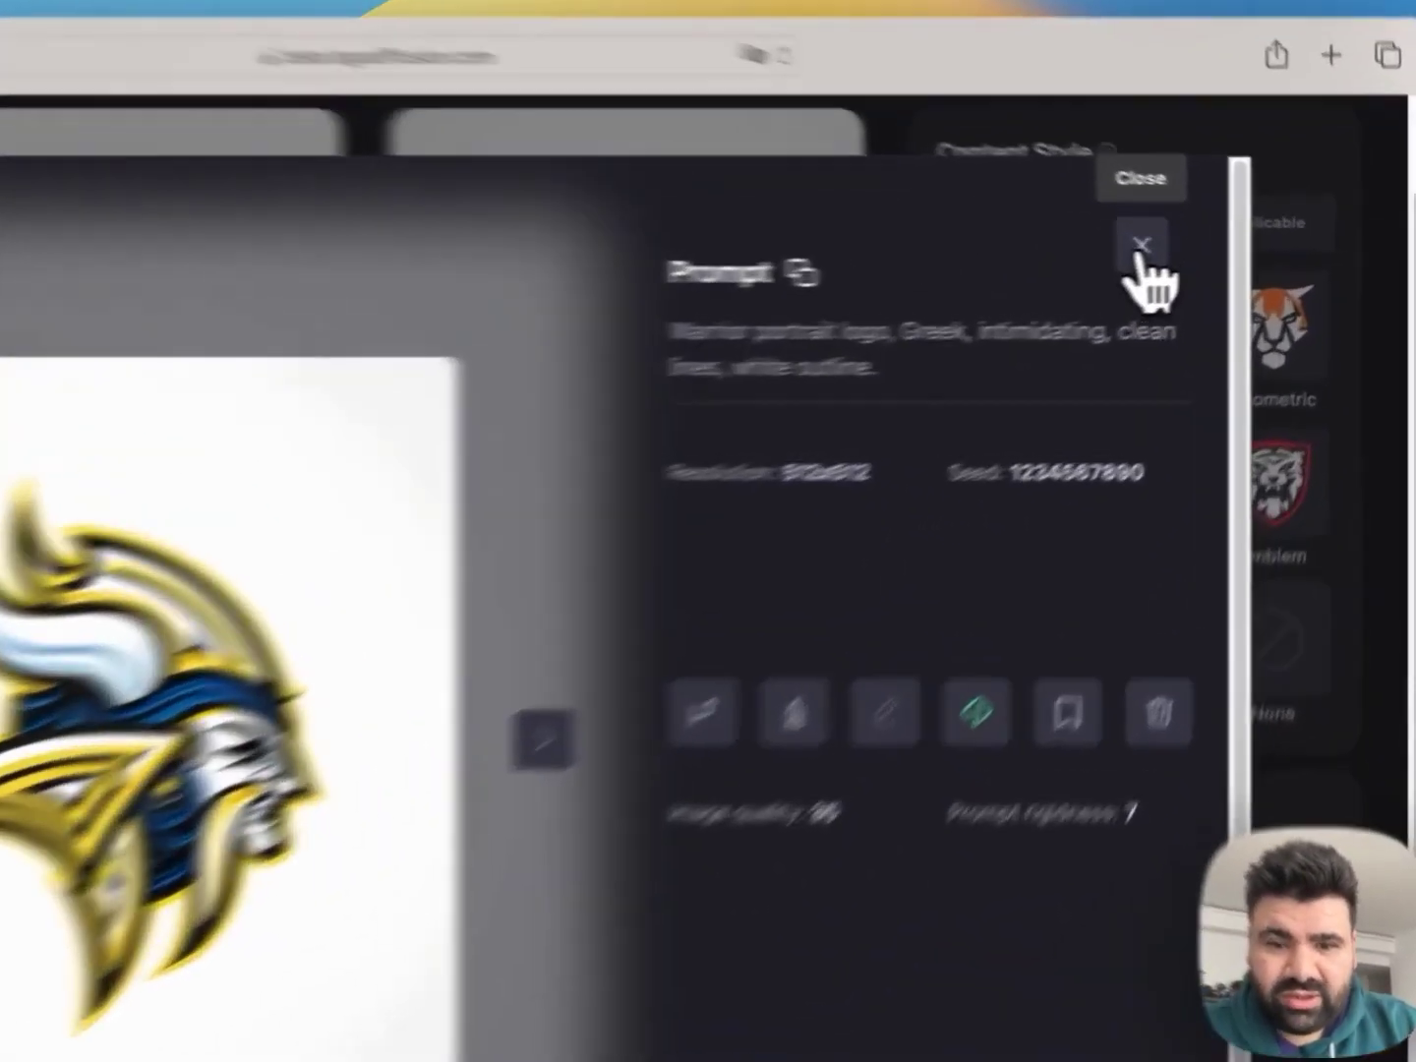
{"action": "left_click", "coordinate": [1233, 252]}
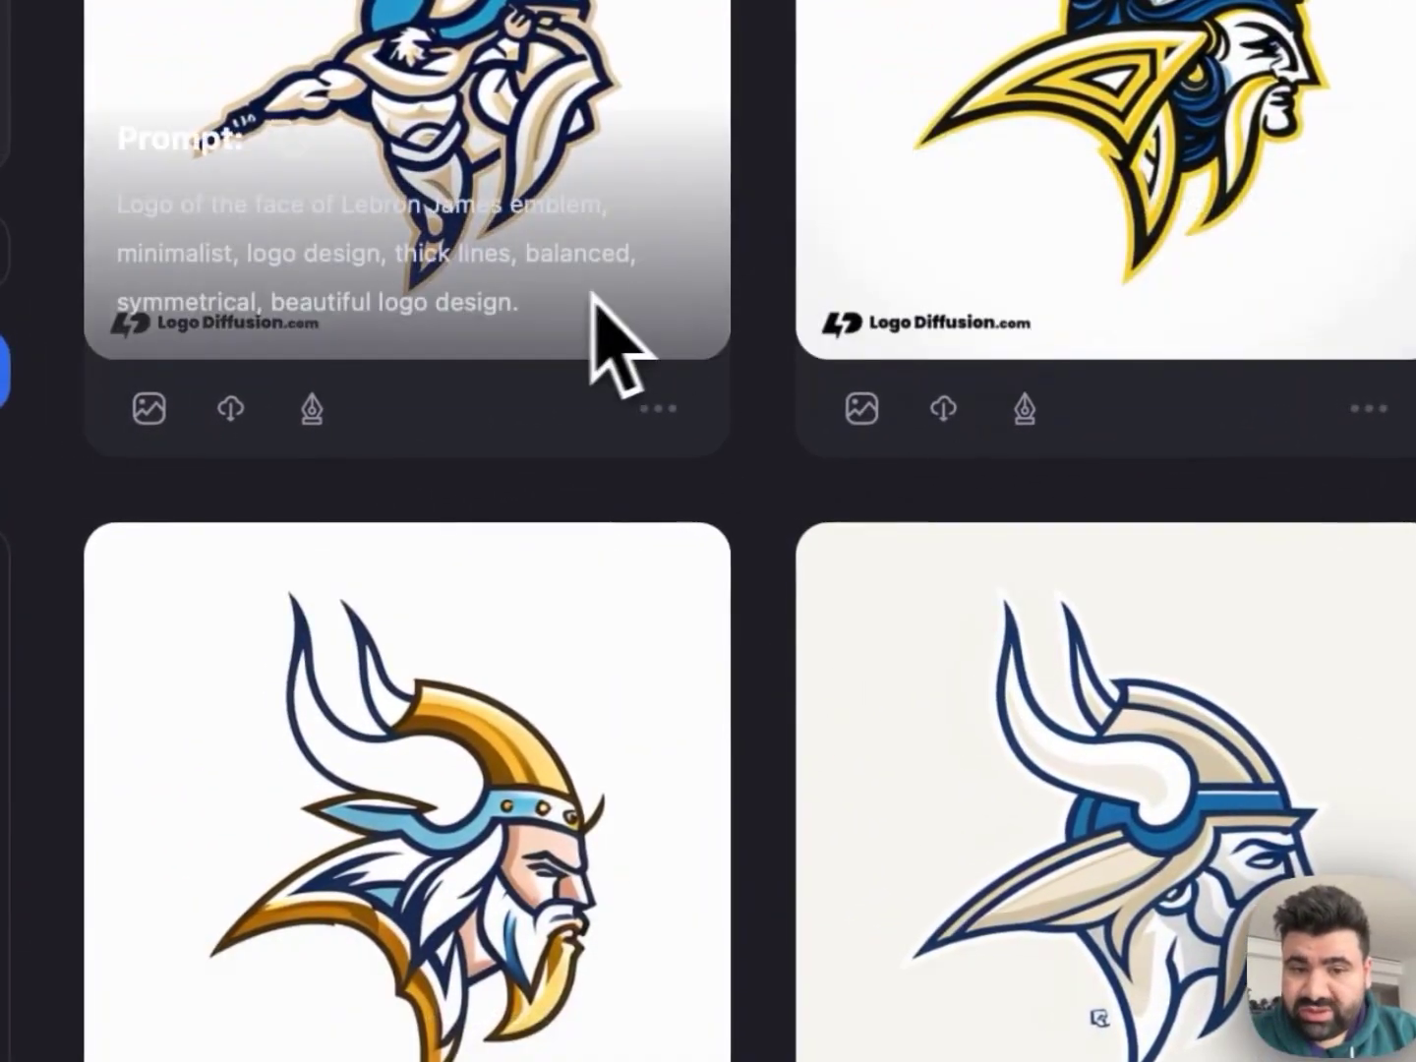
{"action": "left_click", "coordinate": [659, 410]}
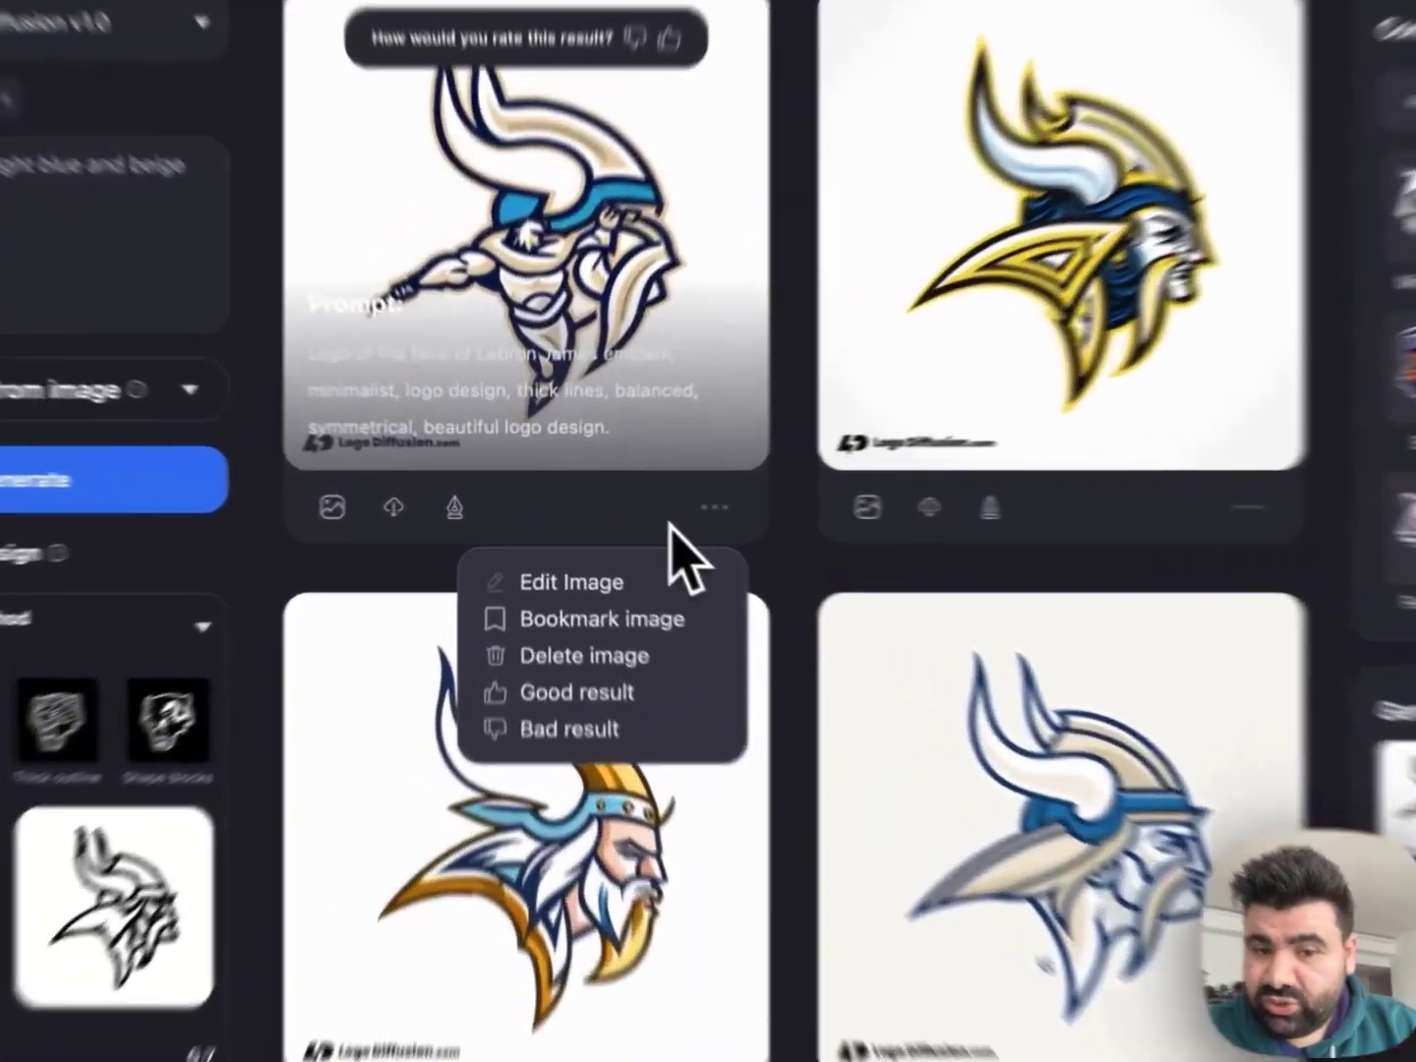
{"action": "left_click", "coordinate": [669, 525]}
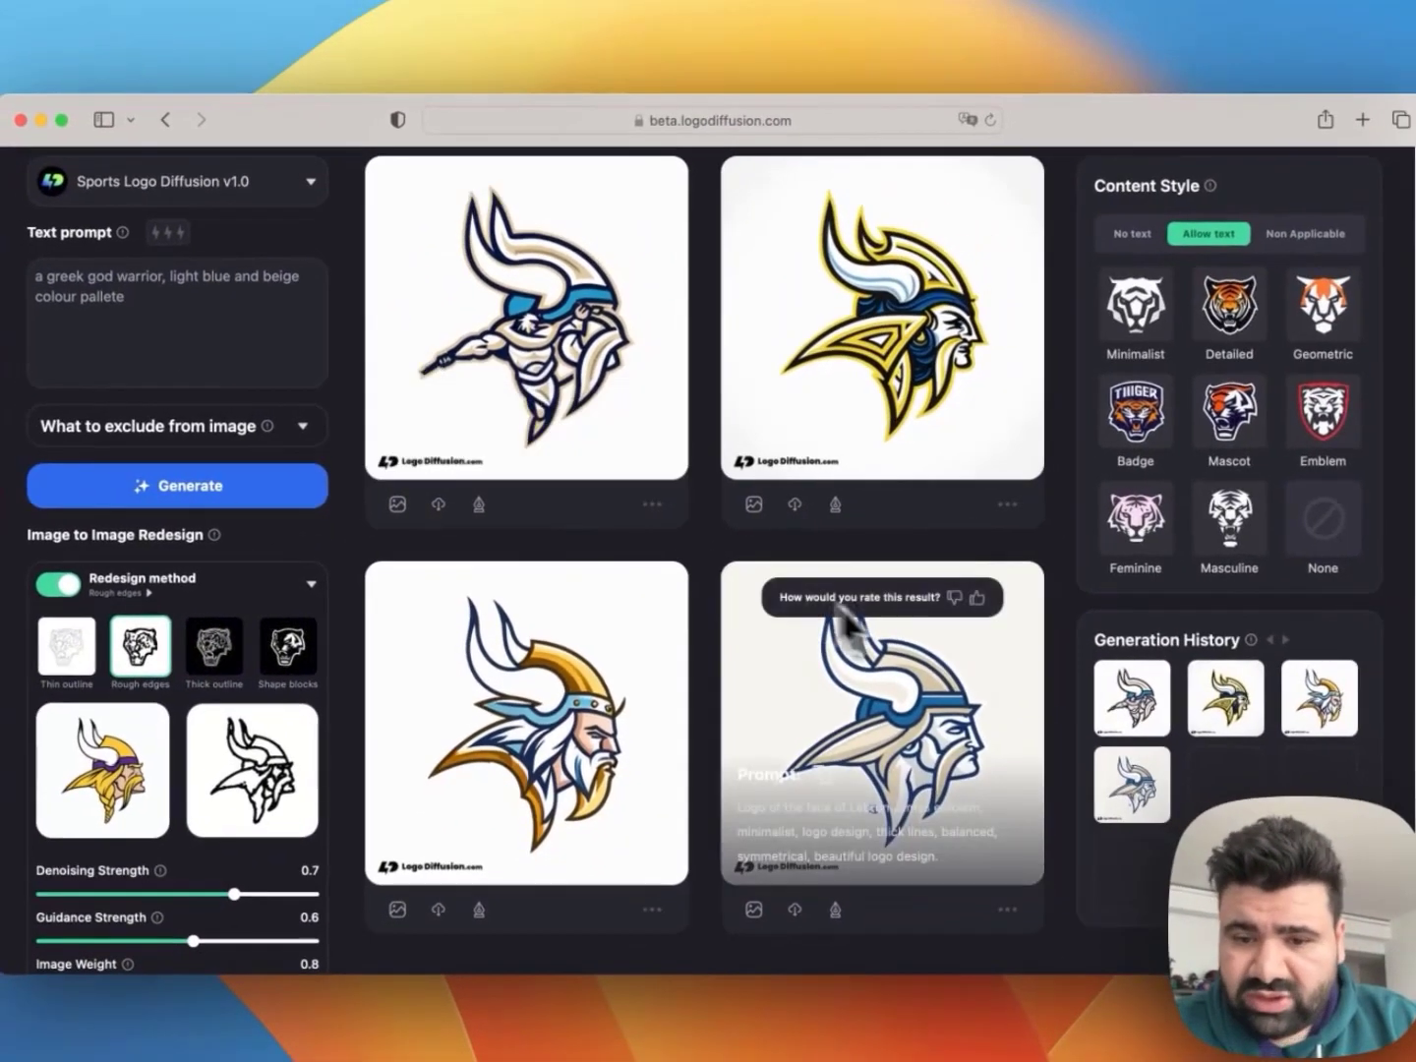
- Download the fourth warrior logo, in blue and beige, as a vector file and open the SVG in Illustrator
{"action": "scroll", "coordinate": [908, 640], "scroll_direction": "down", "scroll_amount": 1}
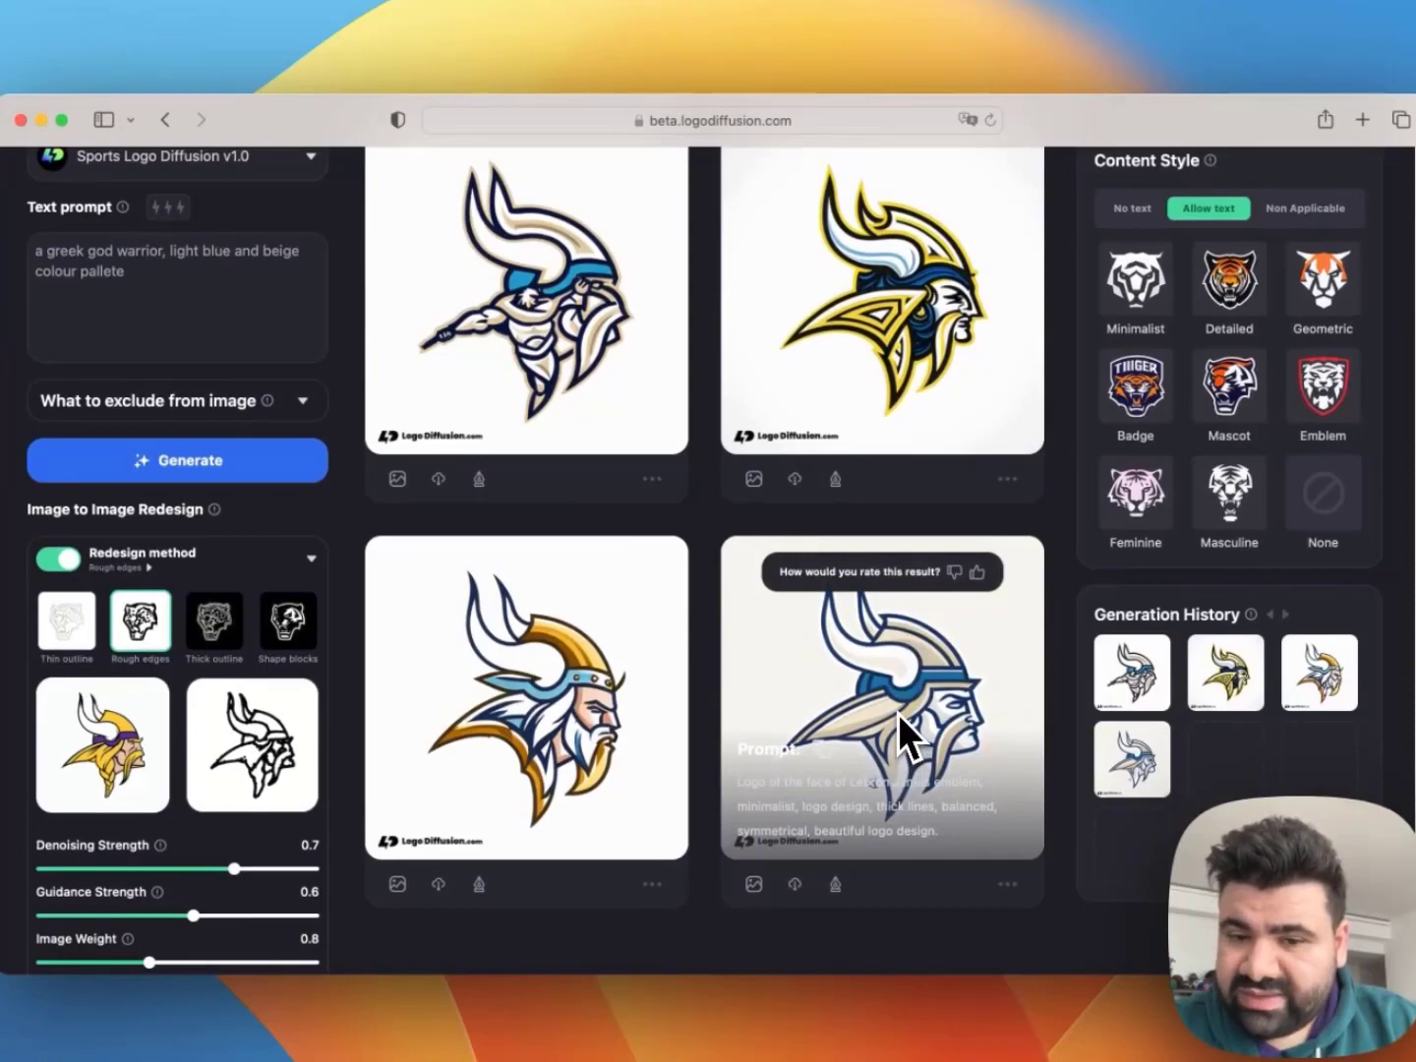
{"action": "left_click", "coordinate": [835, 884]}
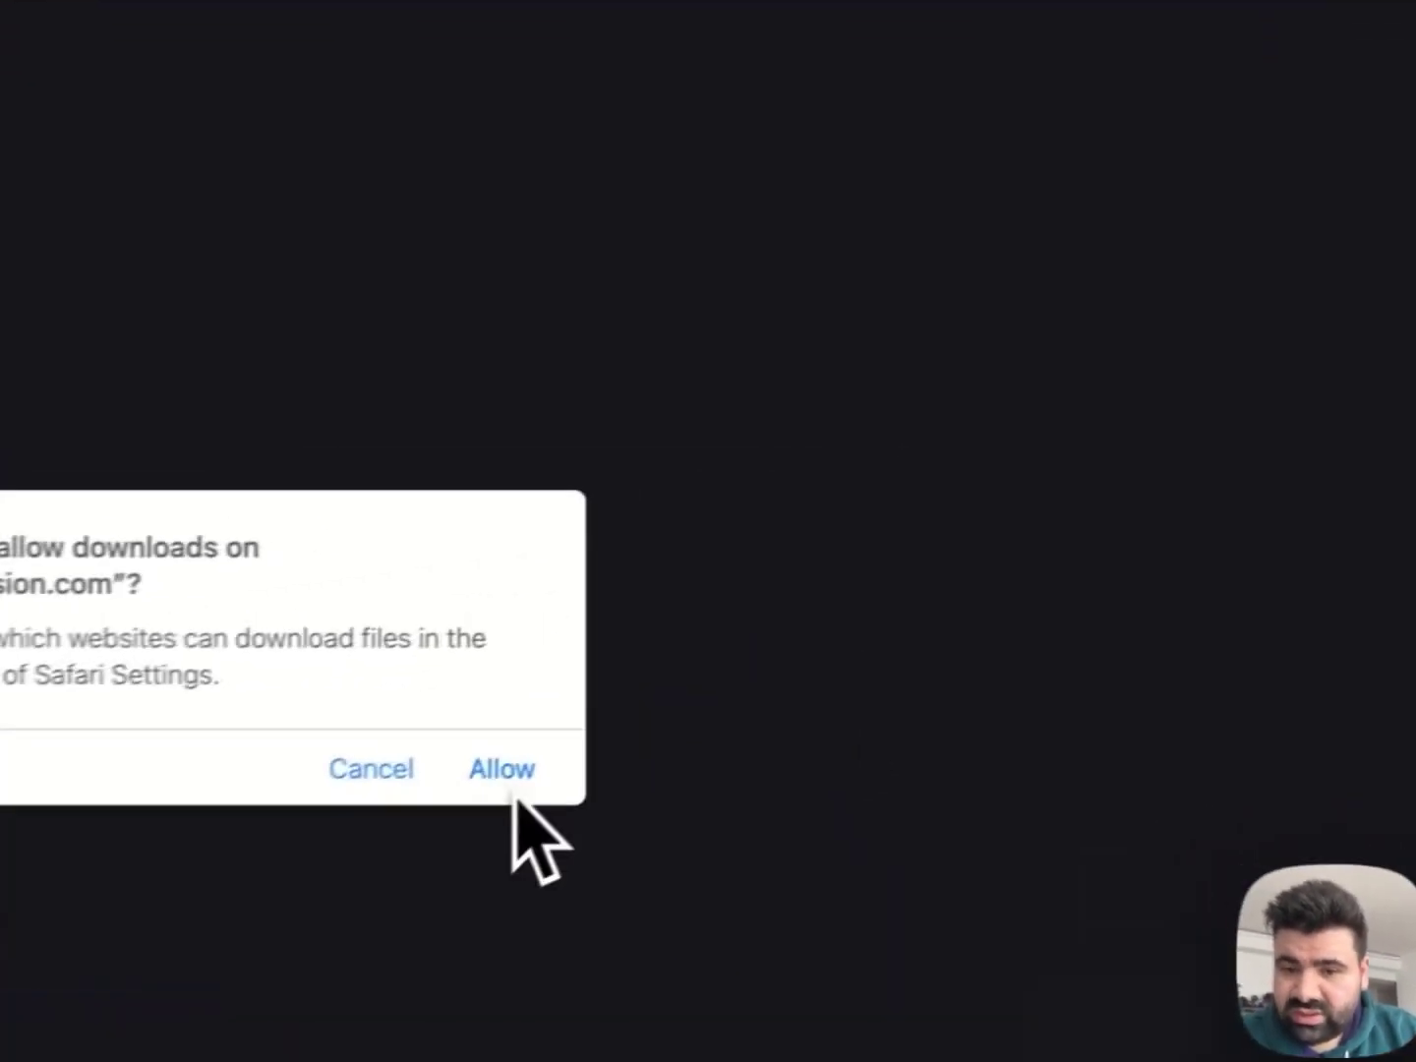
{"action": "left_click", "coordinate": [892, 598]}
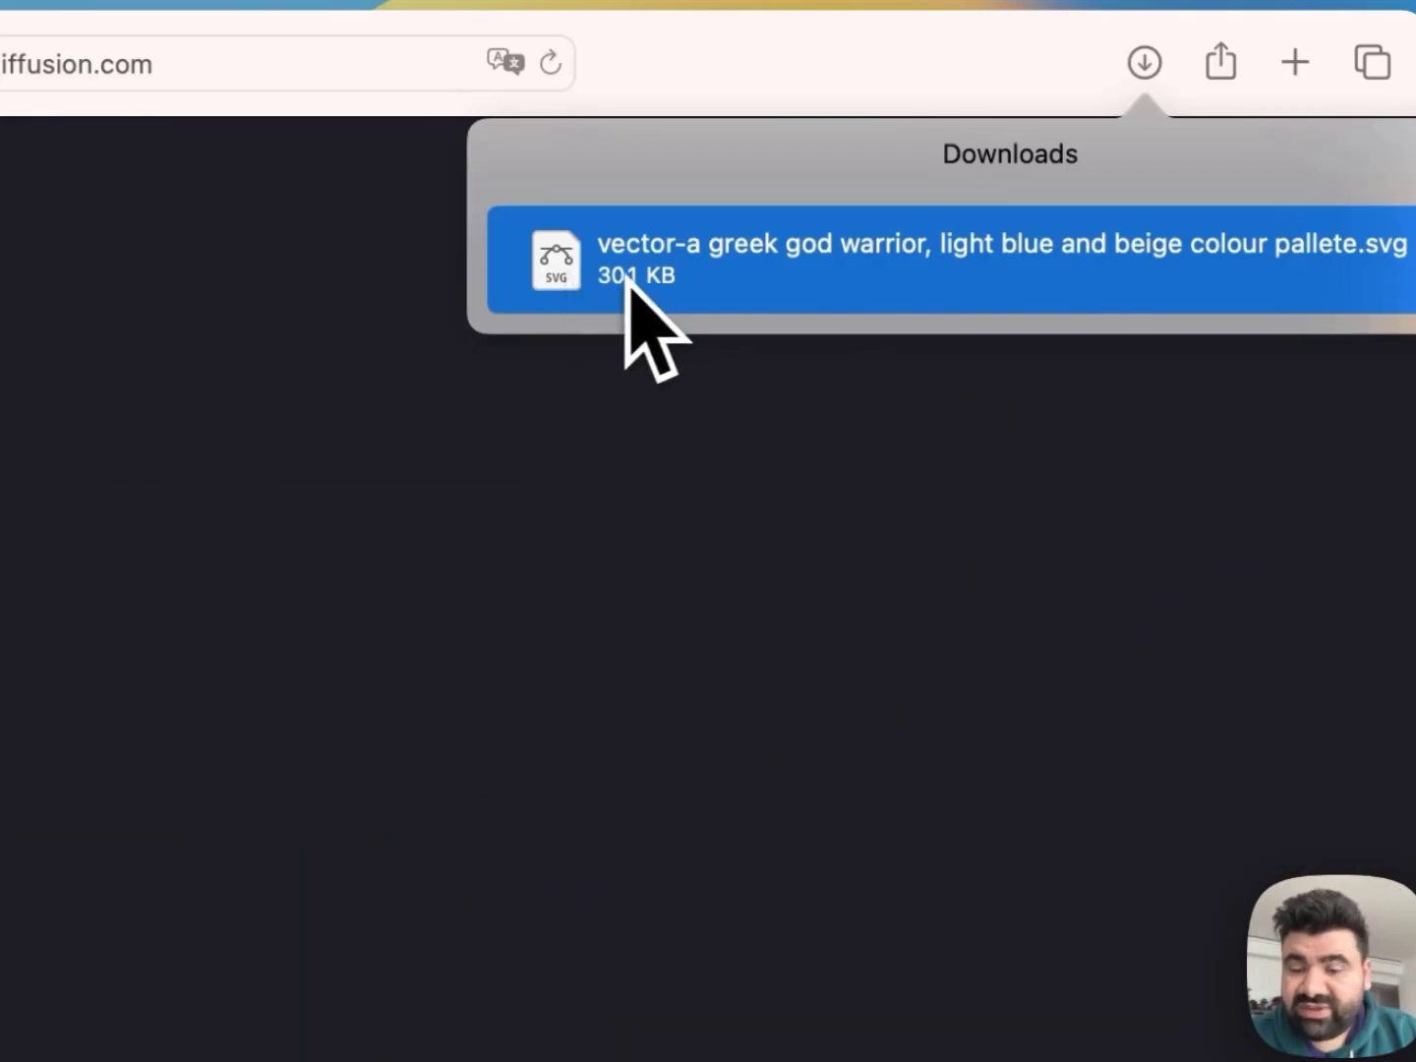
{"action": "double_click", "coordinate": [650, 279]}
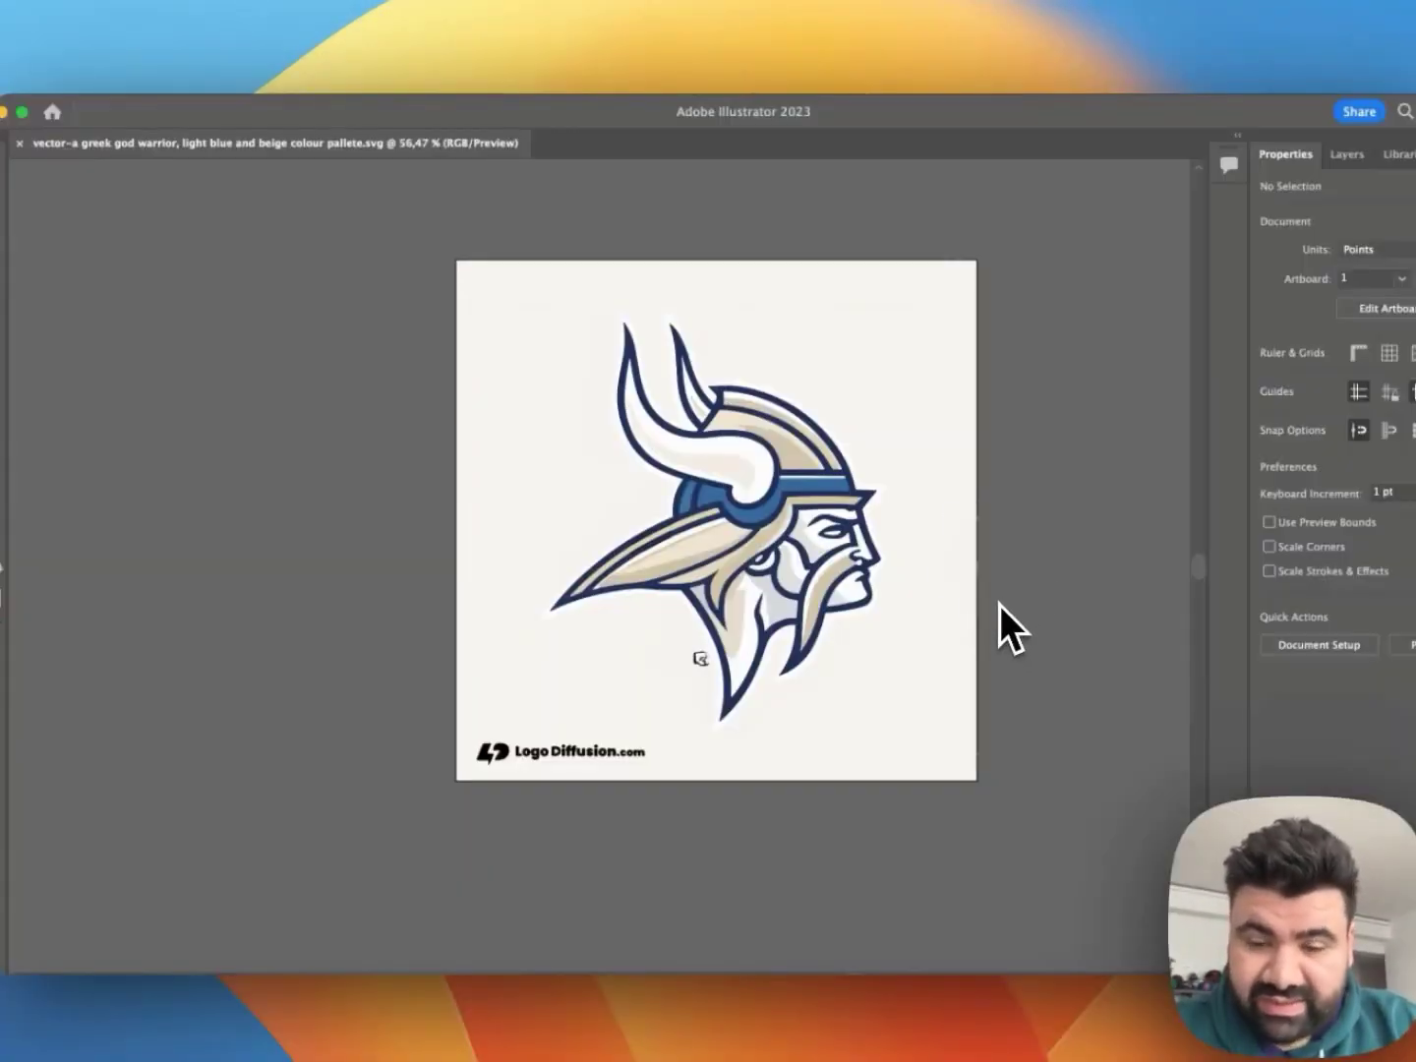
- Examine the vector quality of the warrior logo's outlines, face and stray mark up close
{"action": "scroll", "coordinate": [830, 554], "scroll_direction": "up", "scroll_amount": 8}
{"action": "scroll", "coordinate": [854, 555], "scroll_direction": "down", "scroll_amount": 3}
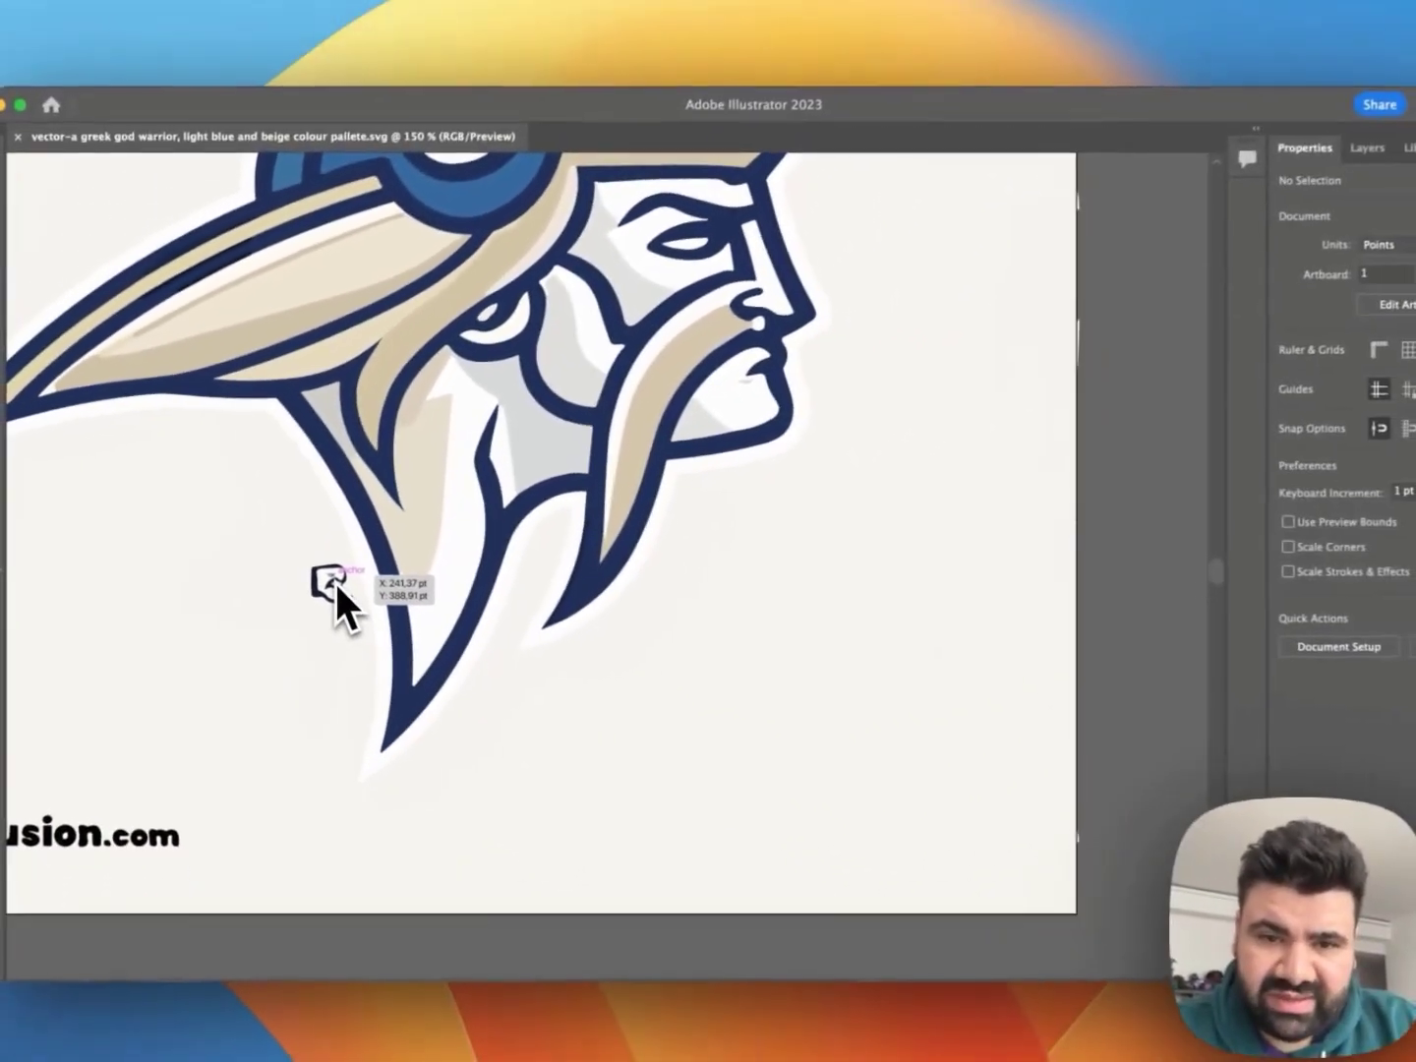
{"action": "scroll", "coordinate": [491, 640], "scroll_direction": "up", "scroll_amount": 5}
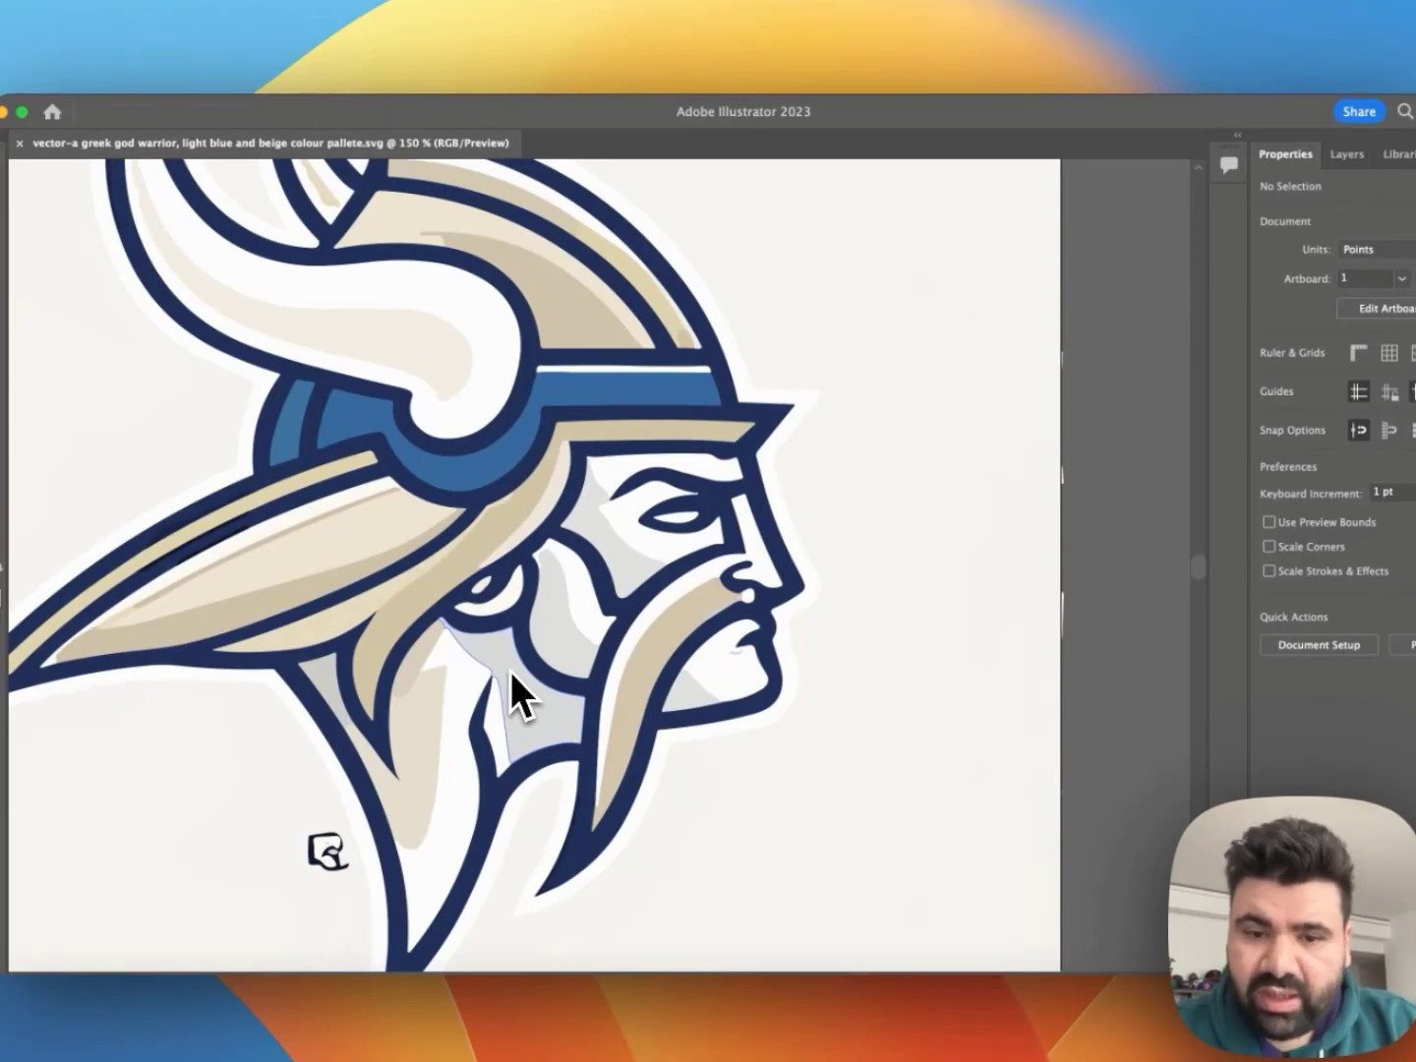
- Switch back to Logo Diffusion in the browser and enter the text prompt "pirate skull"
{"action": "key", "text": "super+Tab"}
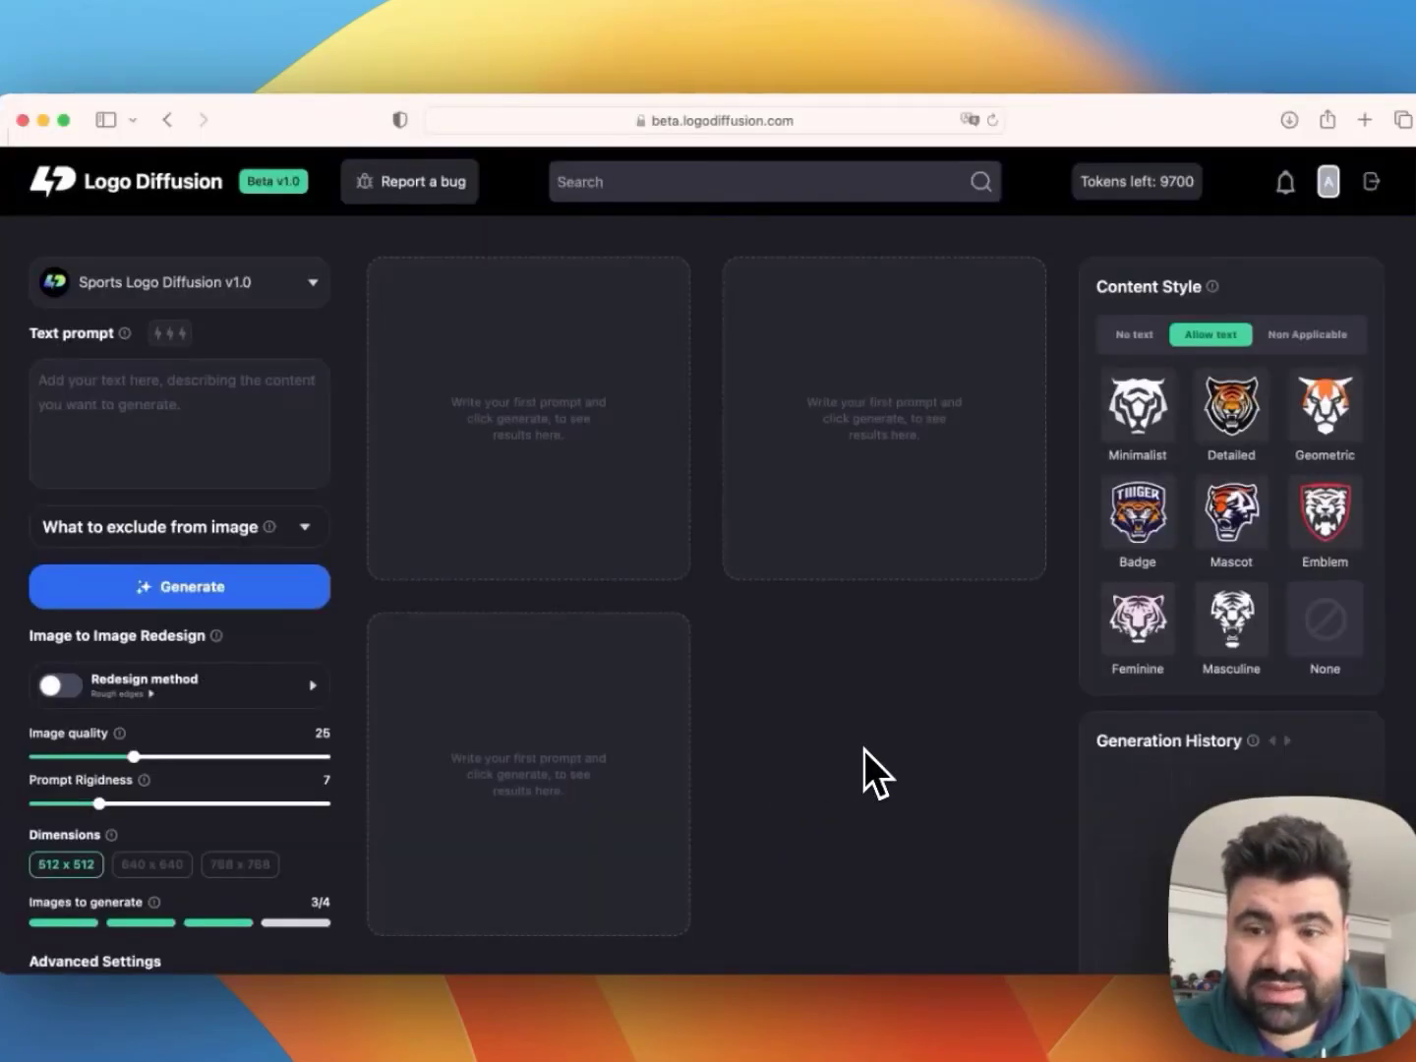
{"action": "left_click", "coordinate": [102, 435]}
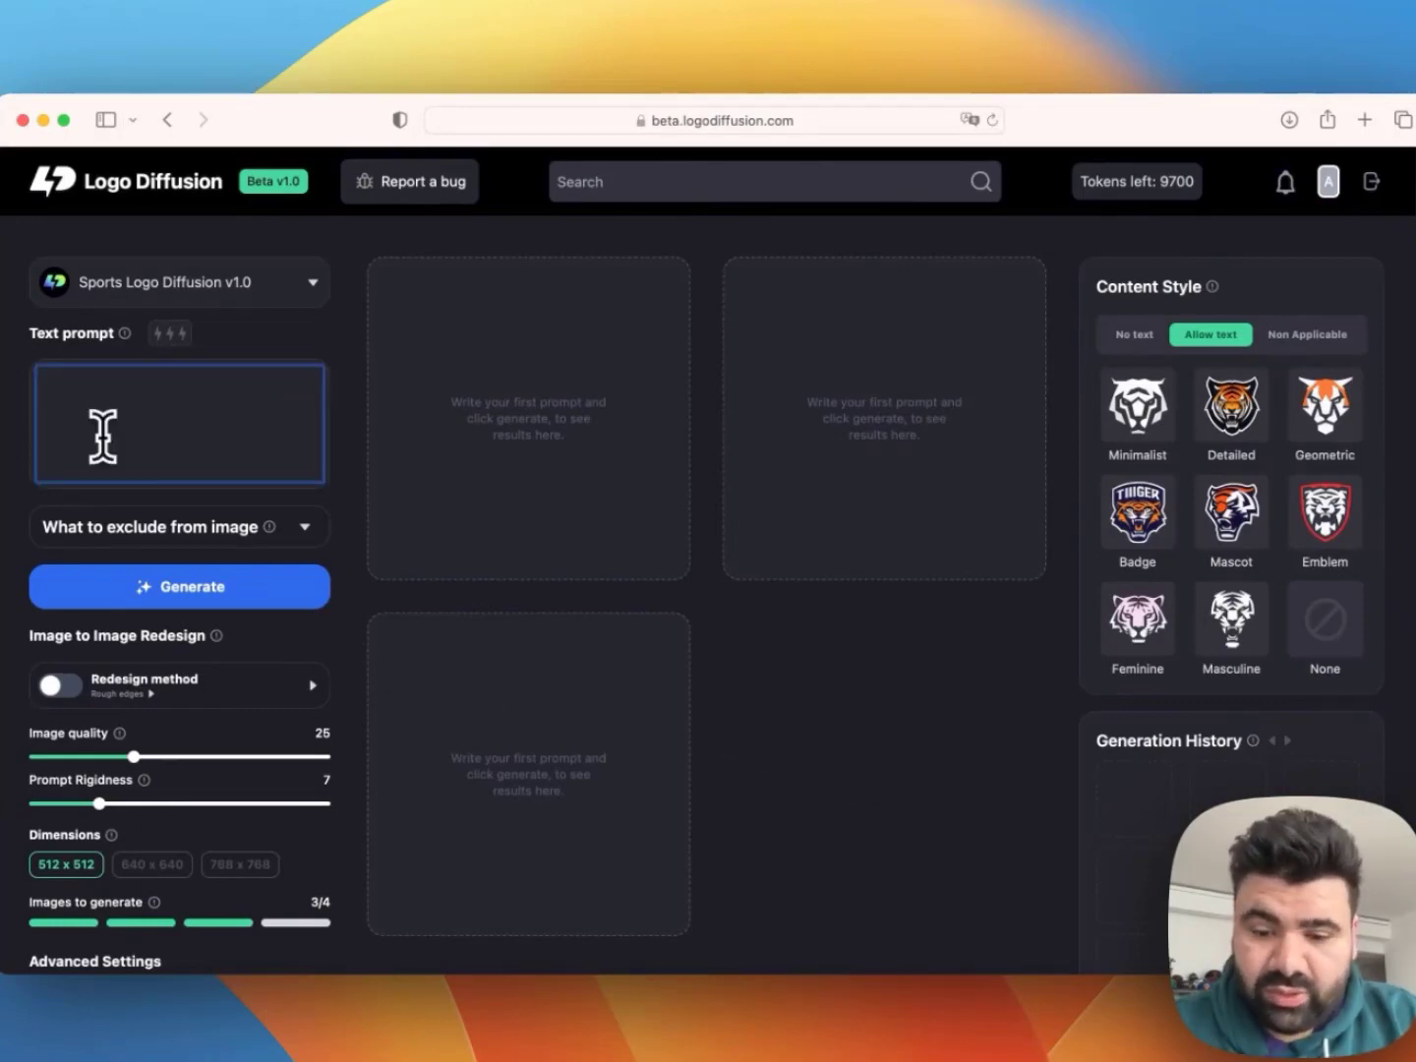
{"action": "type", "text": "pirate skull"}
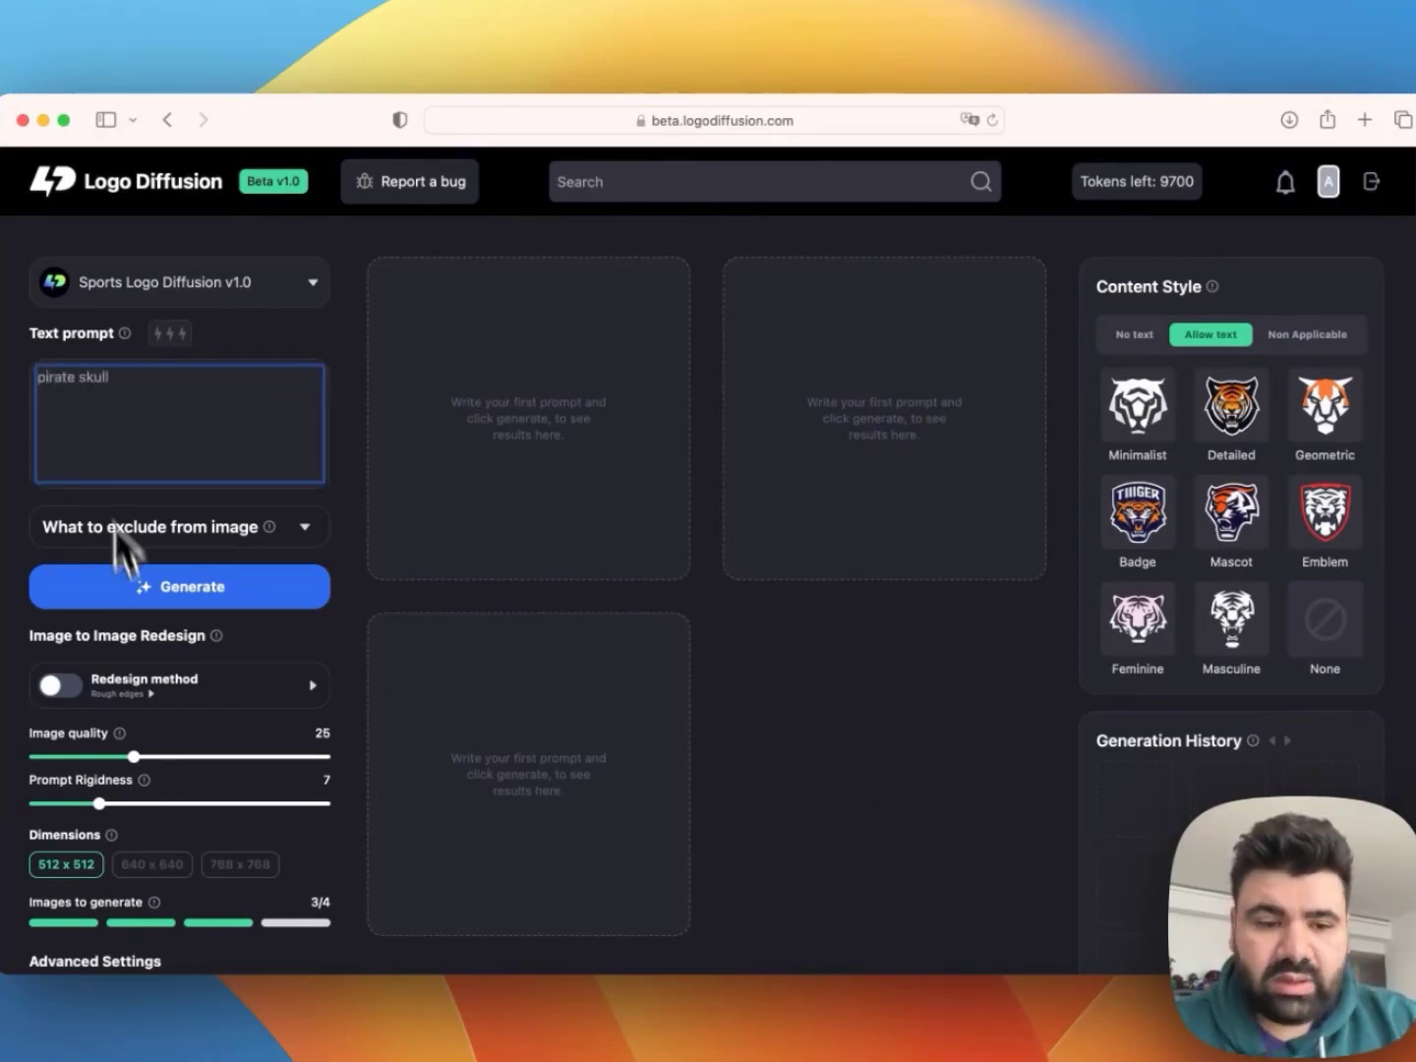
- Set the image quality to 35 and the number of images to 4, and generate the pirate skull logos
{"action": "left_click_drag", "start_coordinate": [135, 757], "coordinate": [174, 759]}
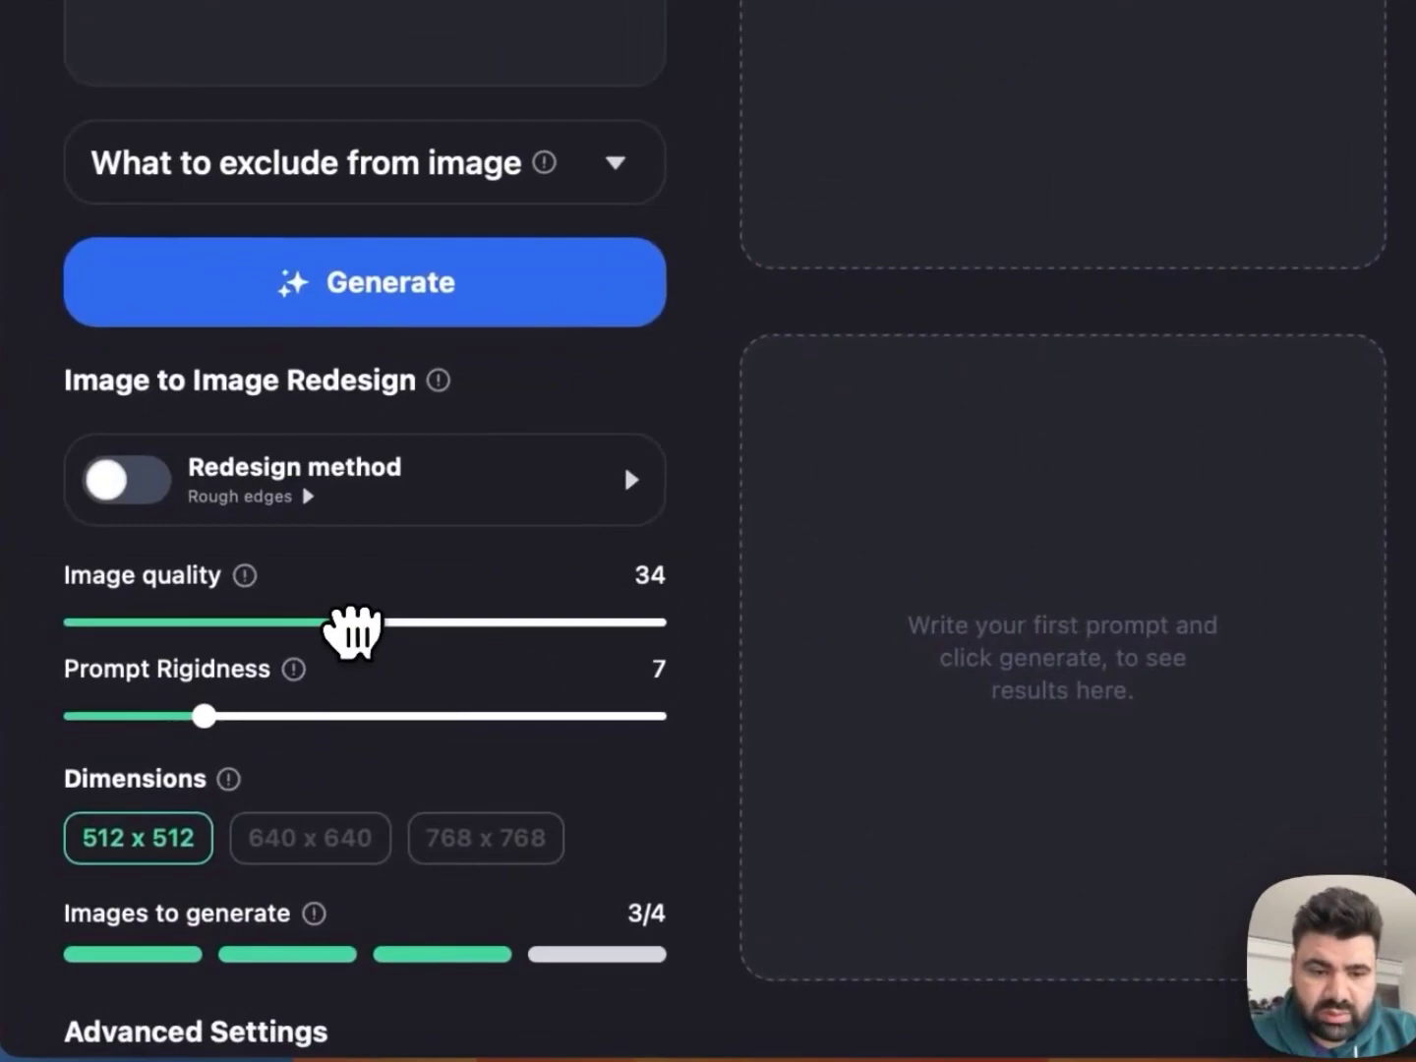
{"action": "left_click_drag", "start_coordinate": [352, 630], "coordinate": [360, 629]}
{"action": "left_click", "coordinate": [568, 953]}
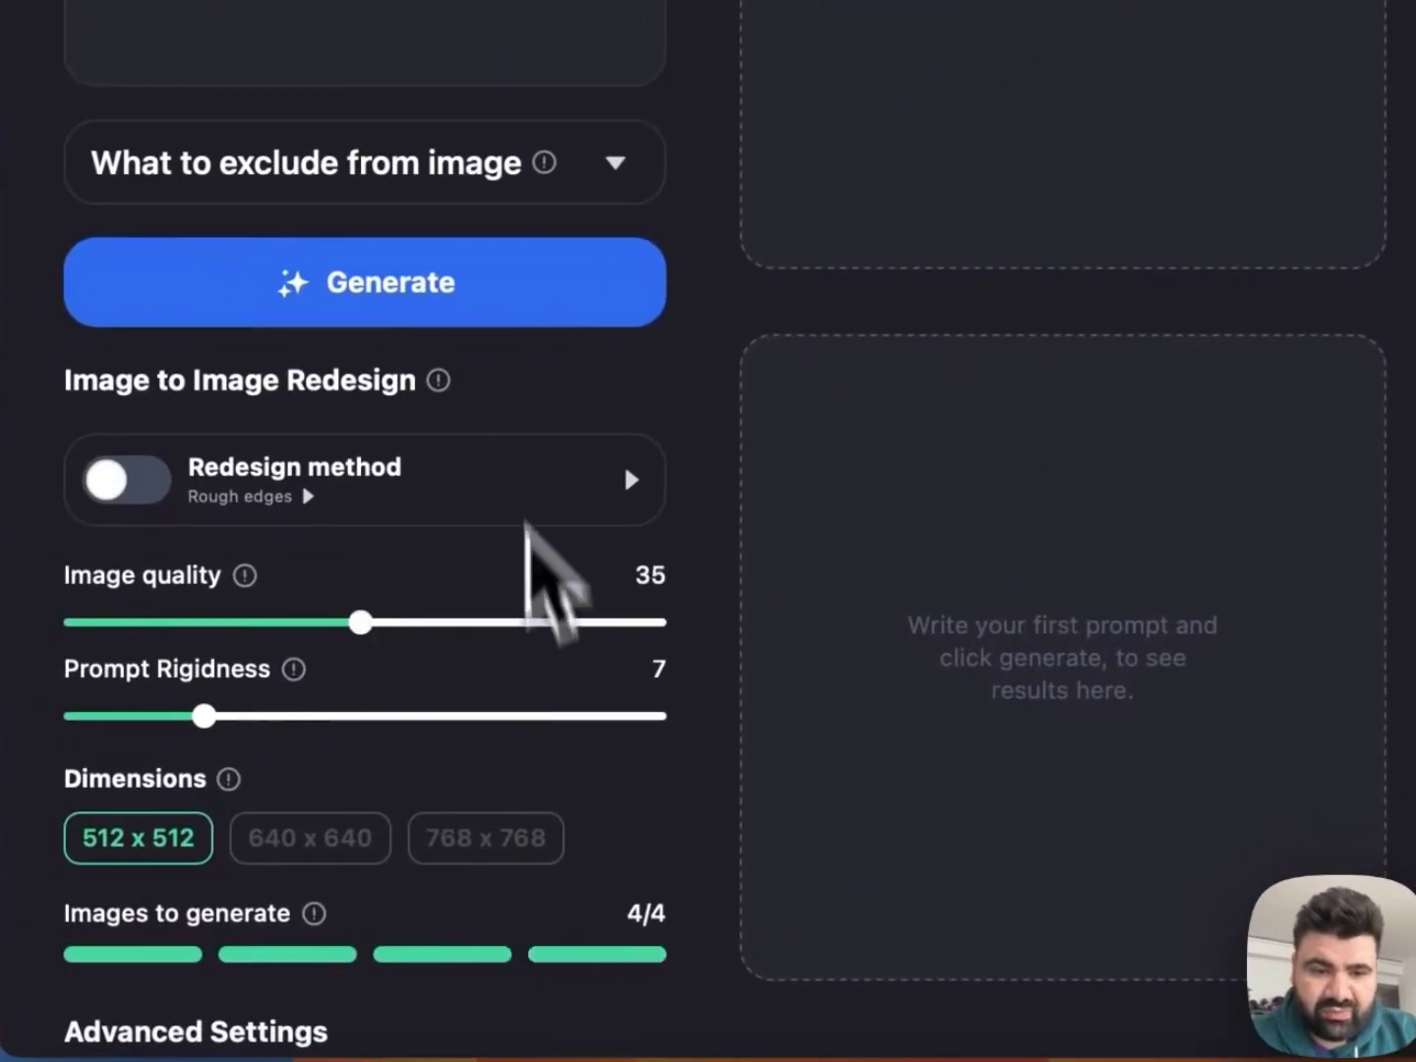
{"action": "scroll", "coordinate": [528, 531], "scroll_direction": "up", "scroll_amount": 3}
{"action": "left_click", "coordinate": [464, 487]}
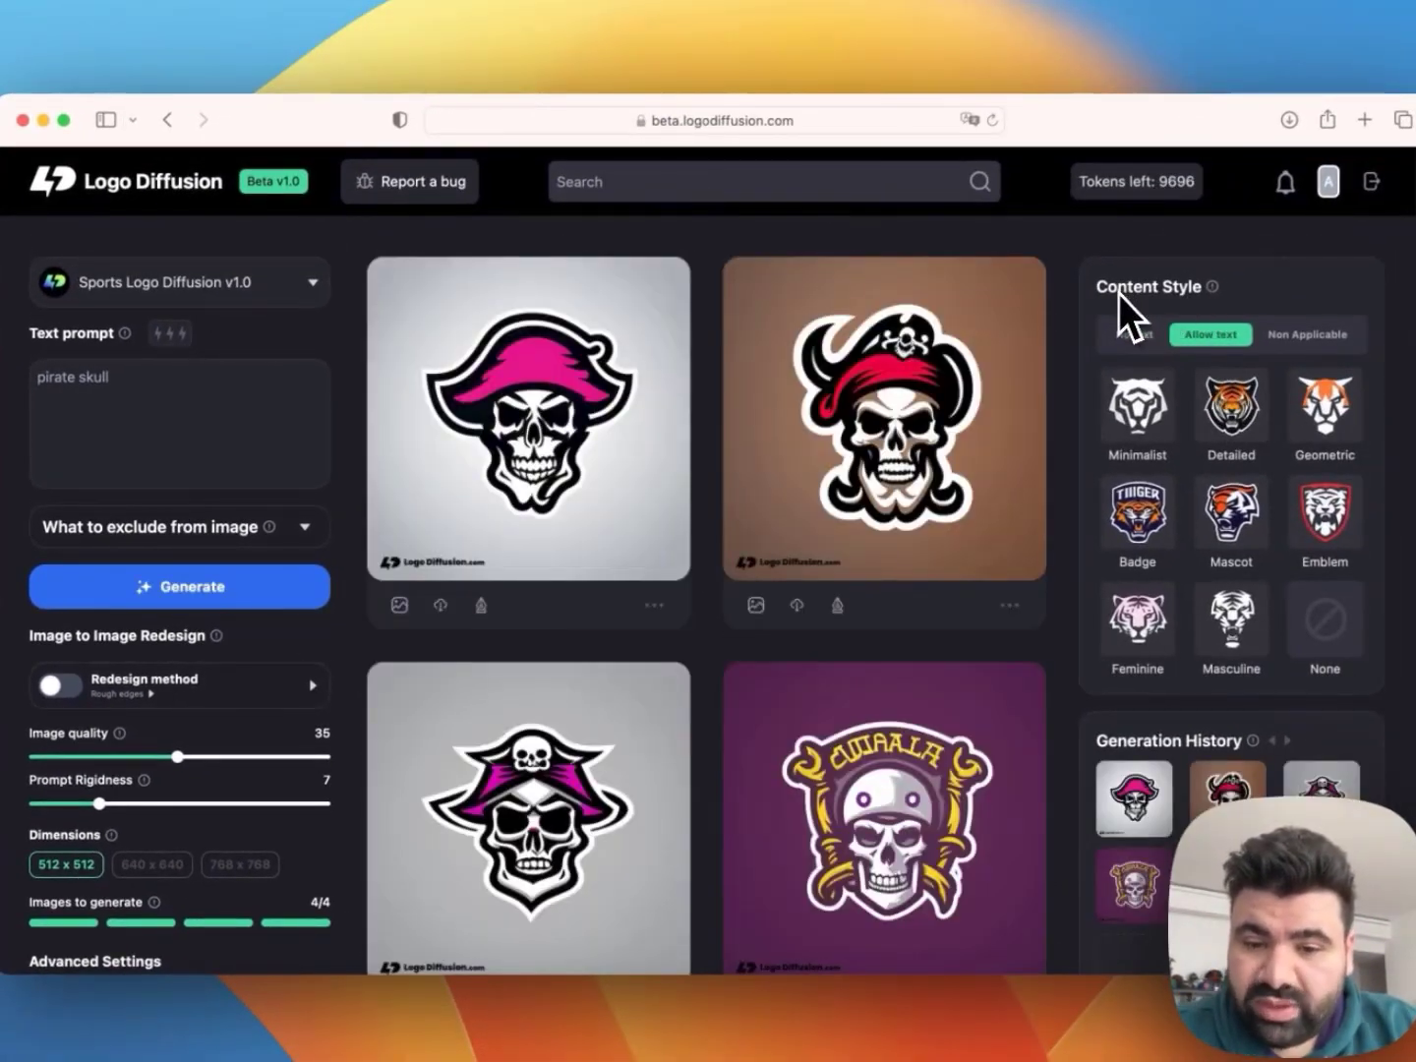
- Generate the pirate skull logos in the Minimalist content style, and again with the Detailed and Emblem styles instead
{"action": "left_click", "coordinate": [1141, 418]}
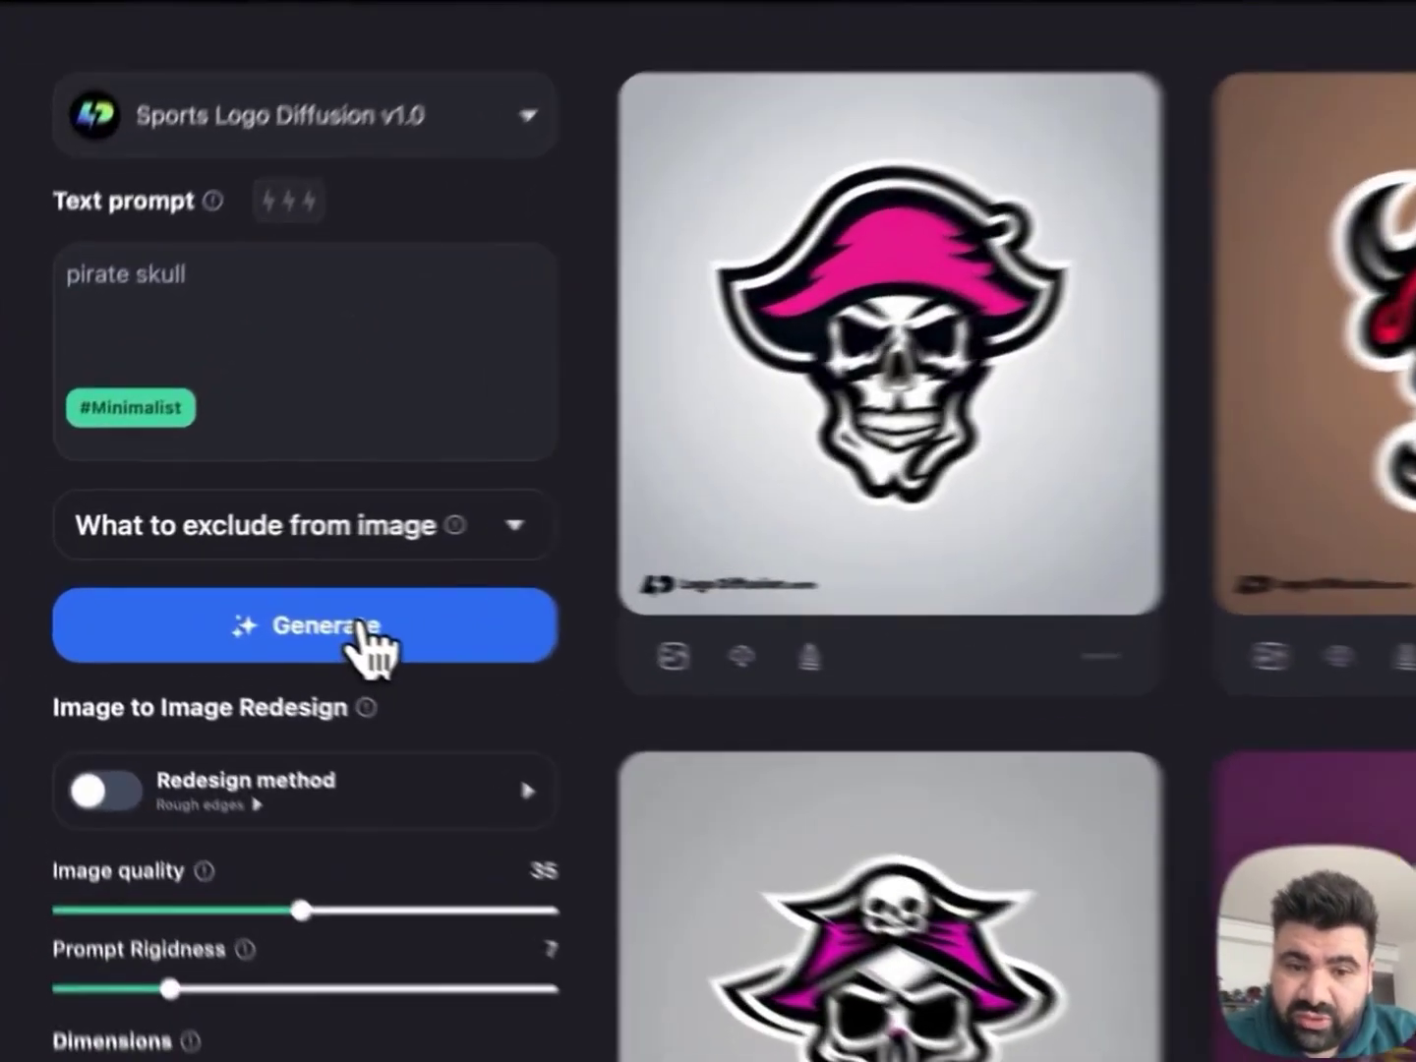
{"action": "left_click", "coordinate": [209, 589]}
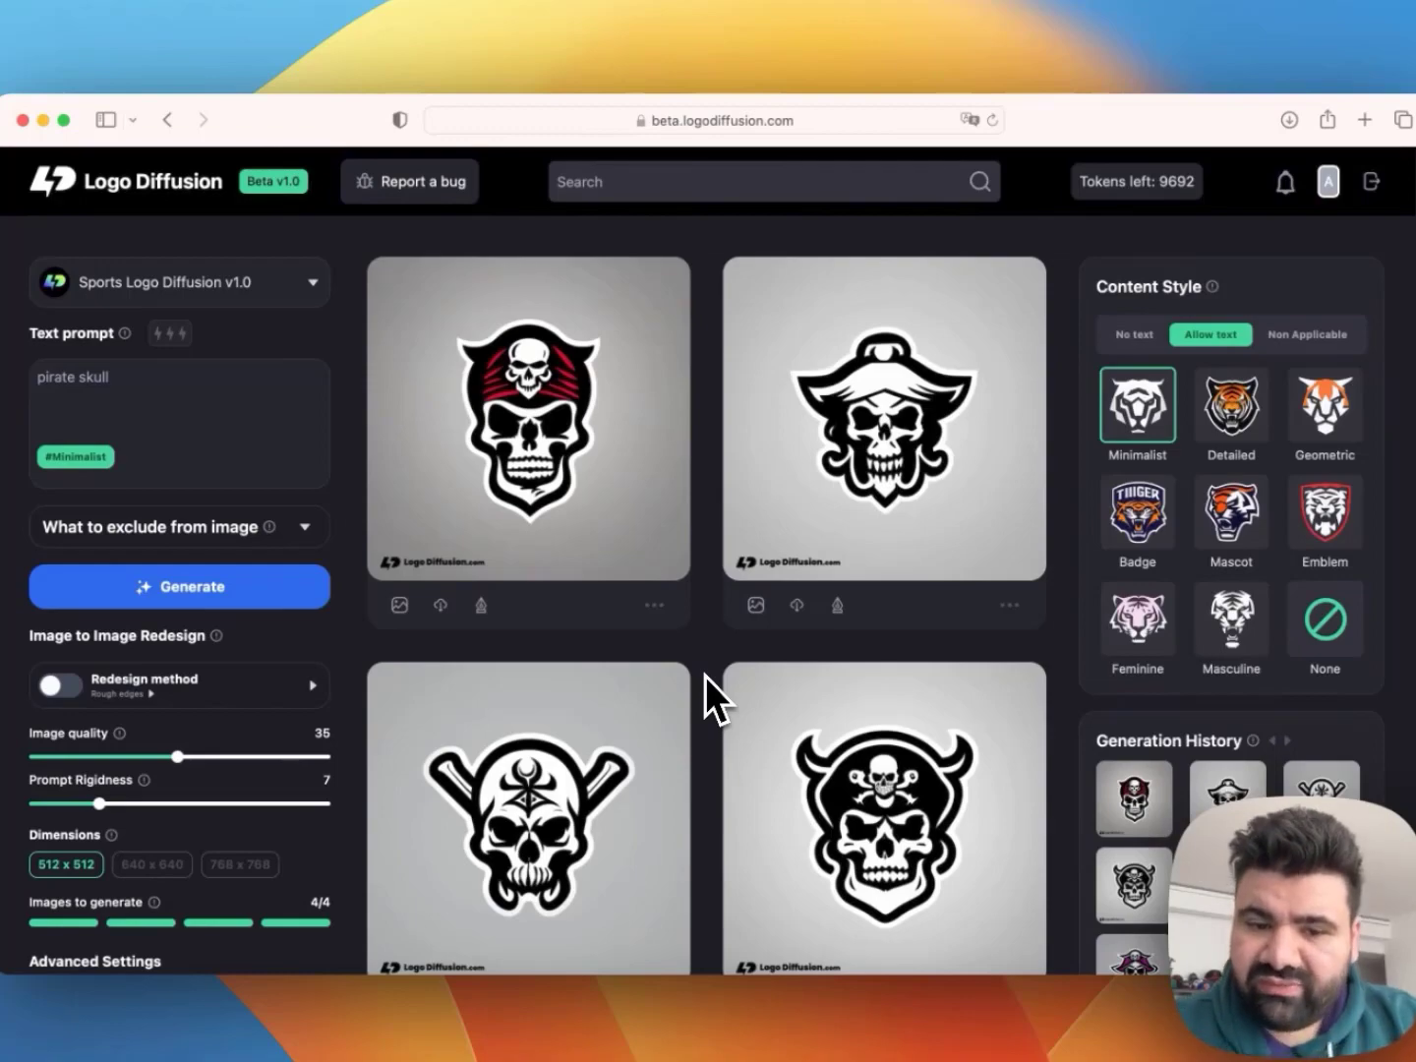
{"action": "mouse_move", "coordinate": [129, 486]}
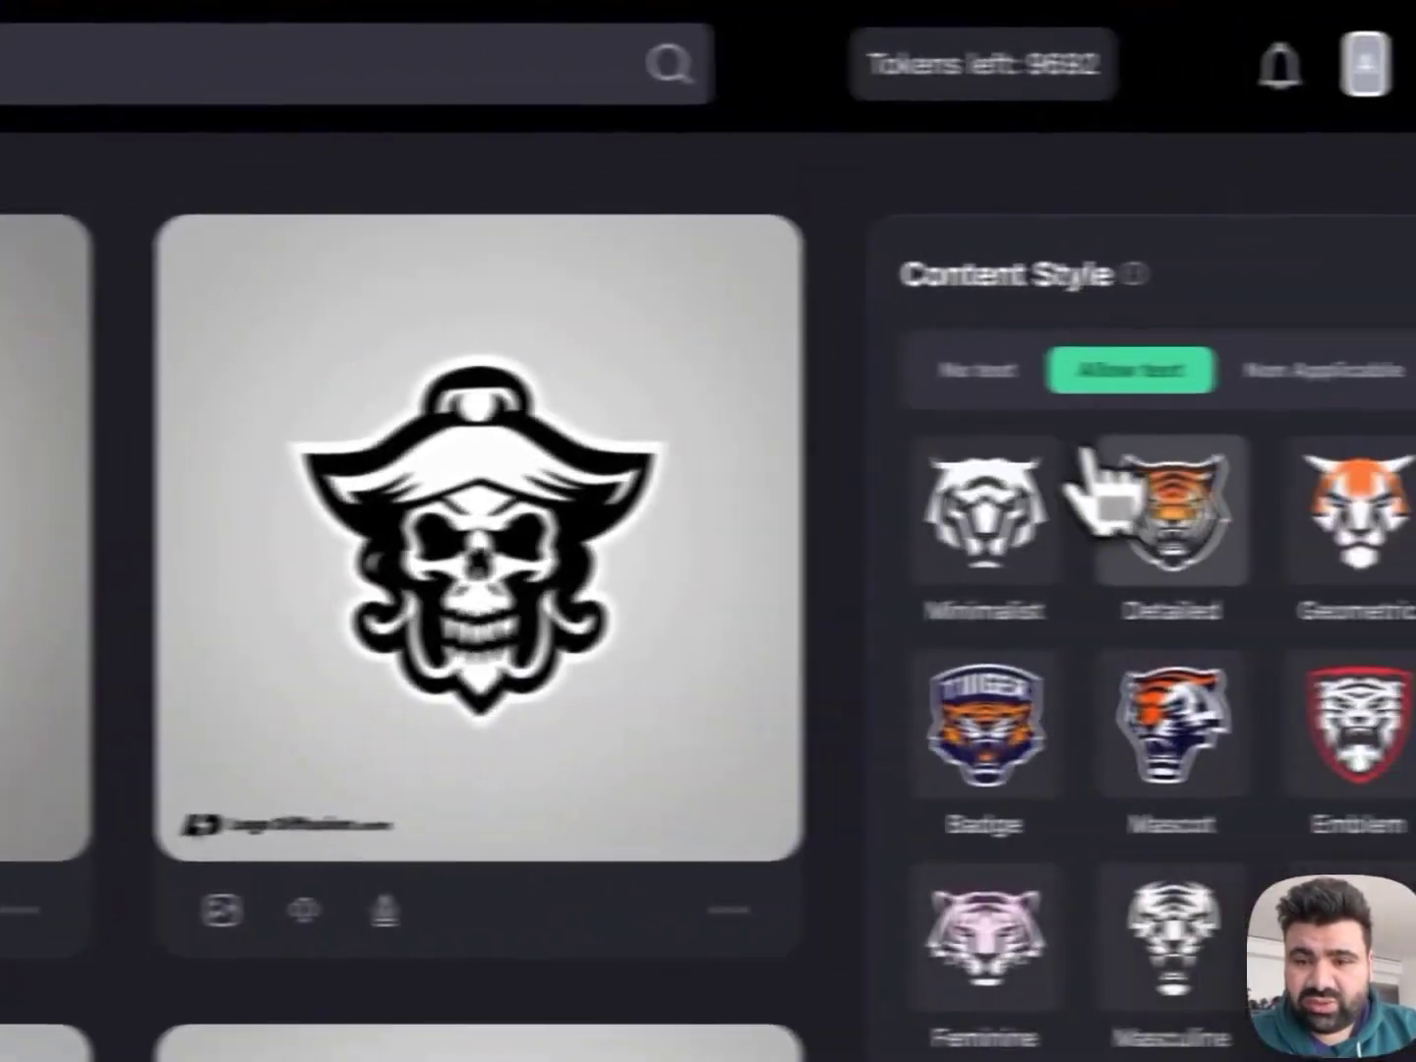
{"action": "left_click", "coordinate": [1102, 487]}
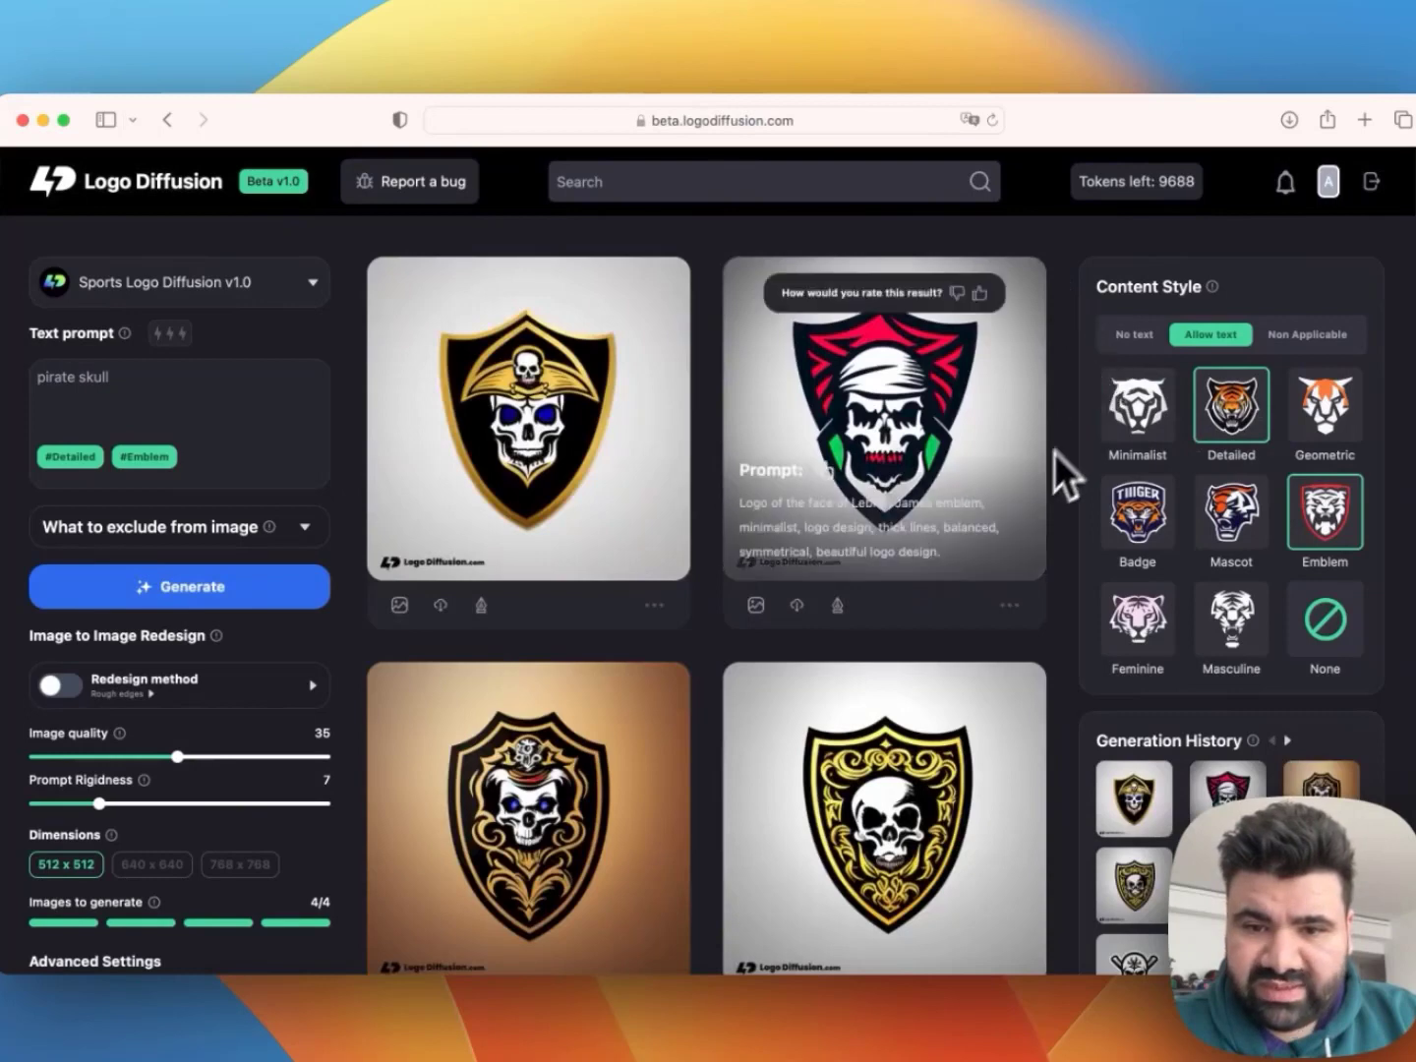
- Expand the image-to-image redesign settings and upload the basketball player's portrait photo from the Downloads folder
{"action": "scroll", "coordinate": [1035, 513], "scroll_direction": "down", "scroll_amount": 1}
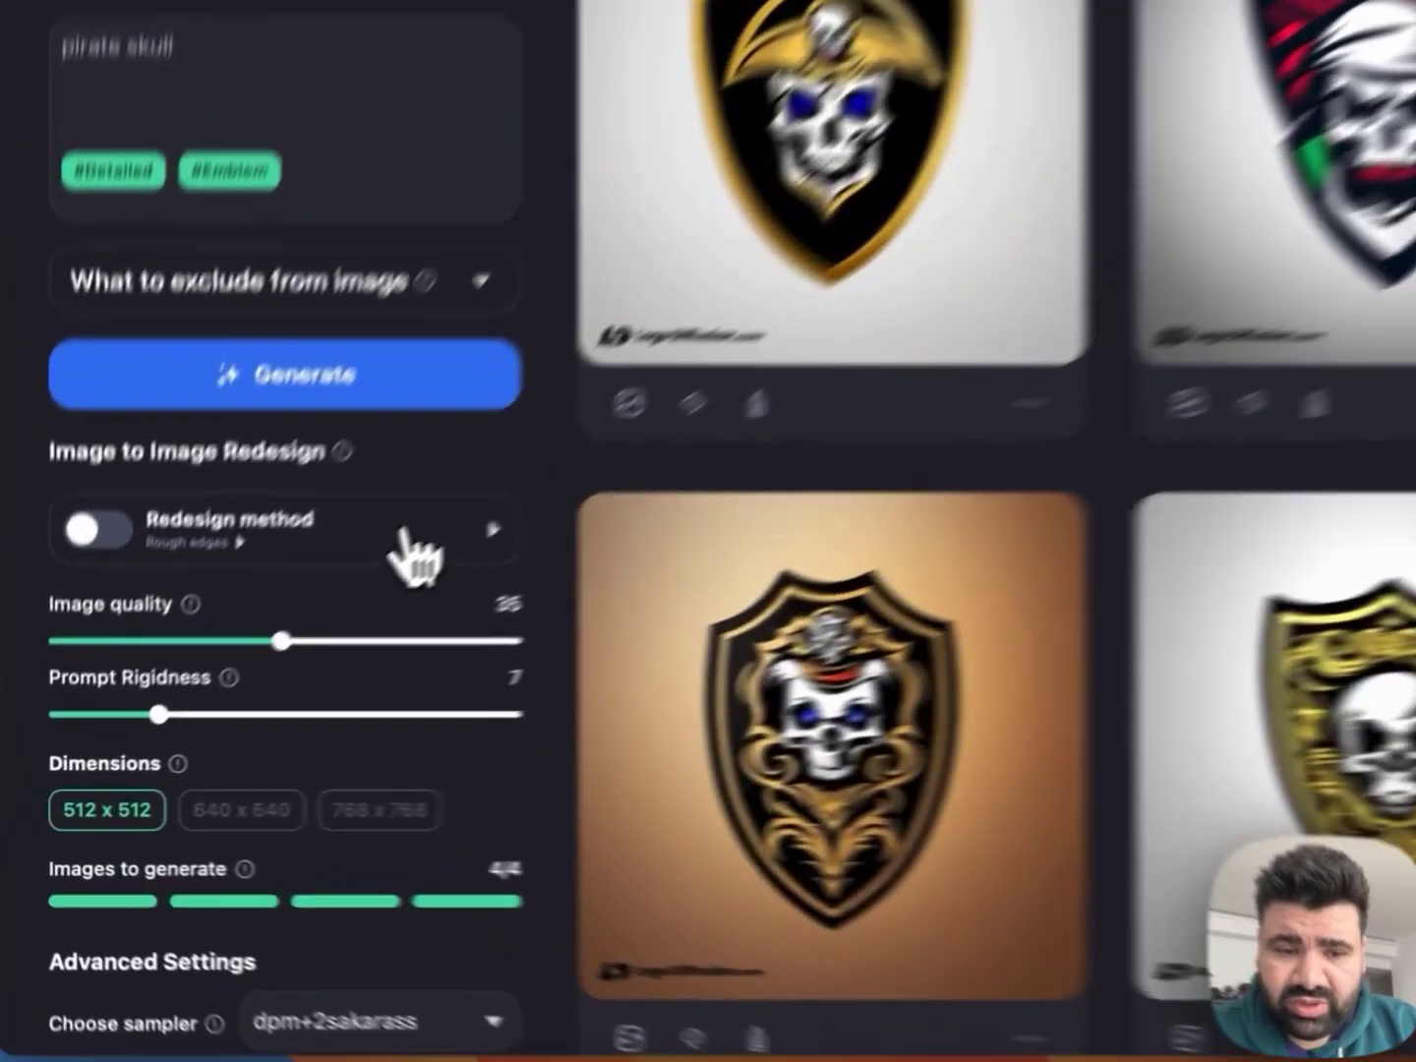
{"action": "left_click", "coordinate": [263, 658]}
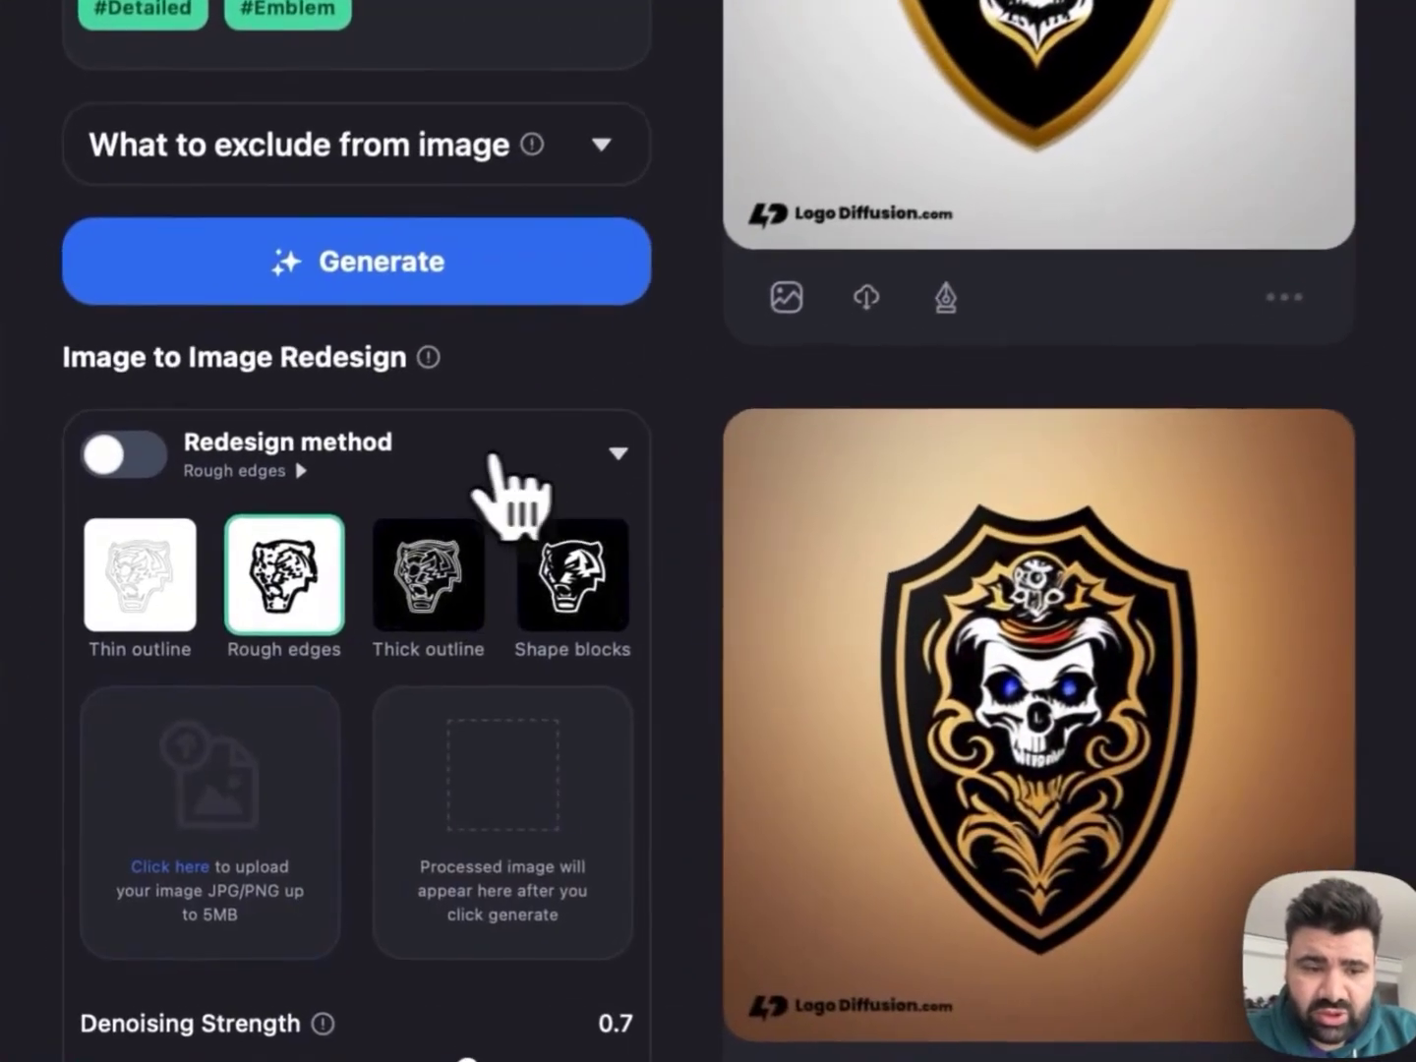
{"action": "left_click", "coordinate": [271, 766]}
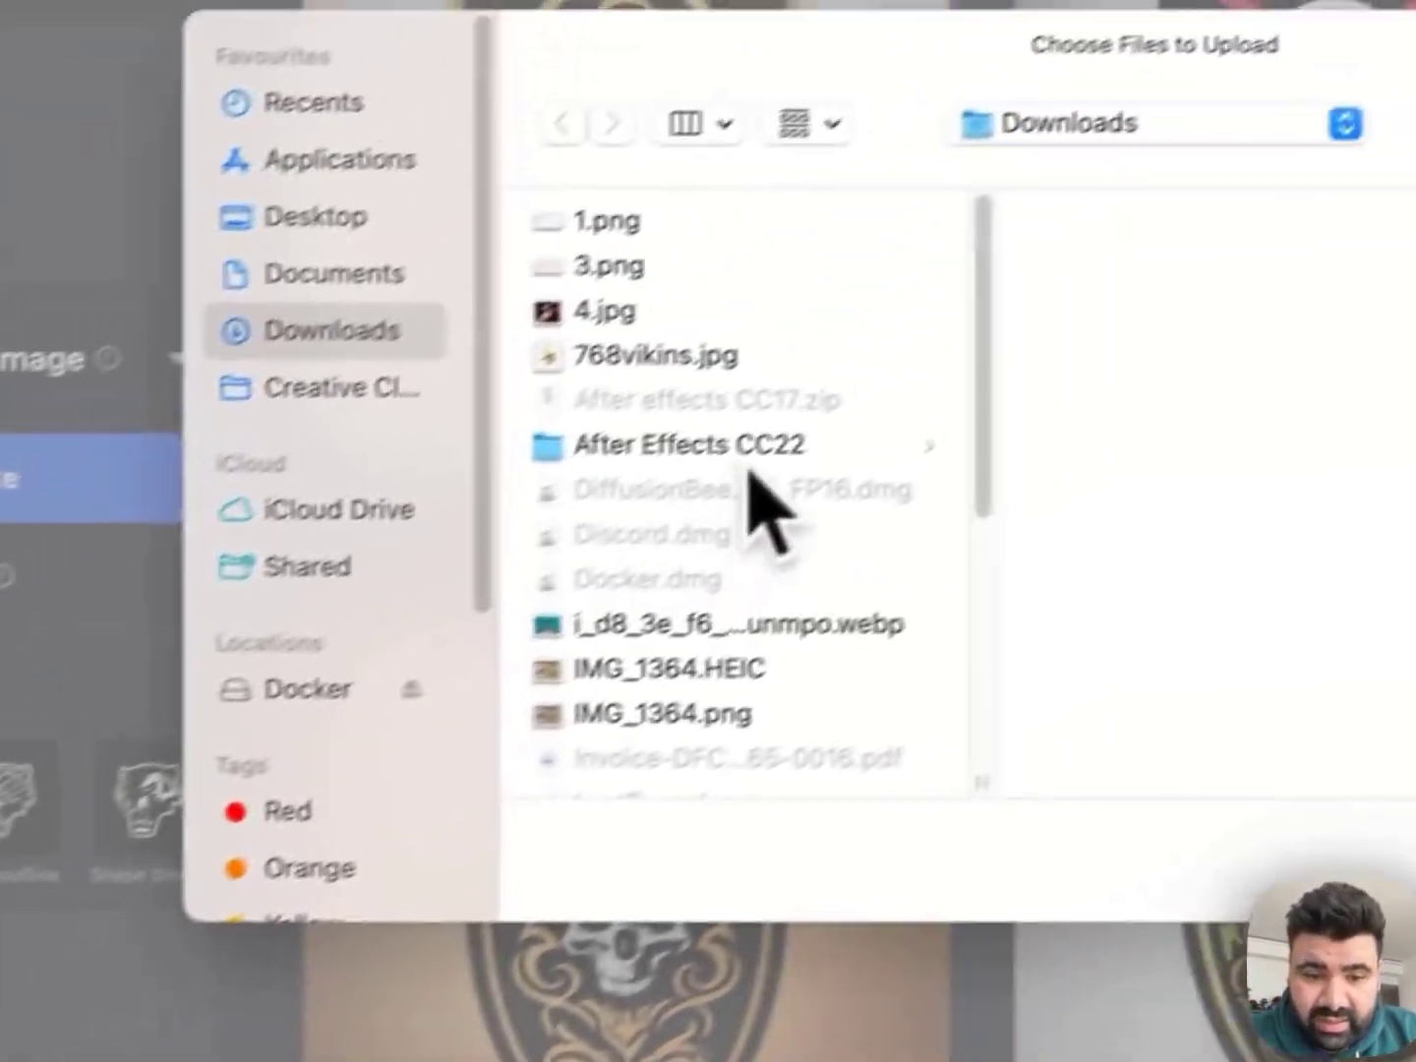
{"action": "left_click", "coordinate": [1111, 418]}
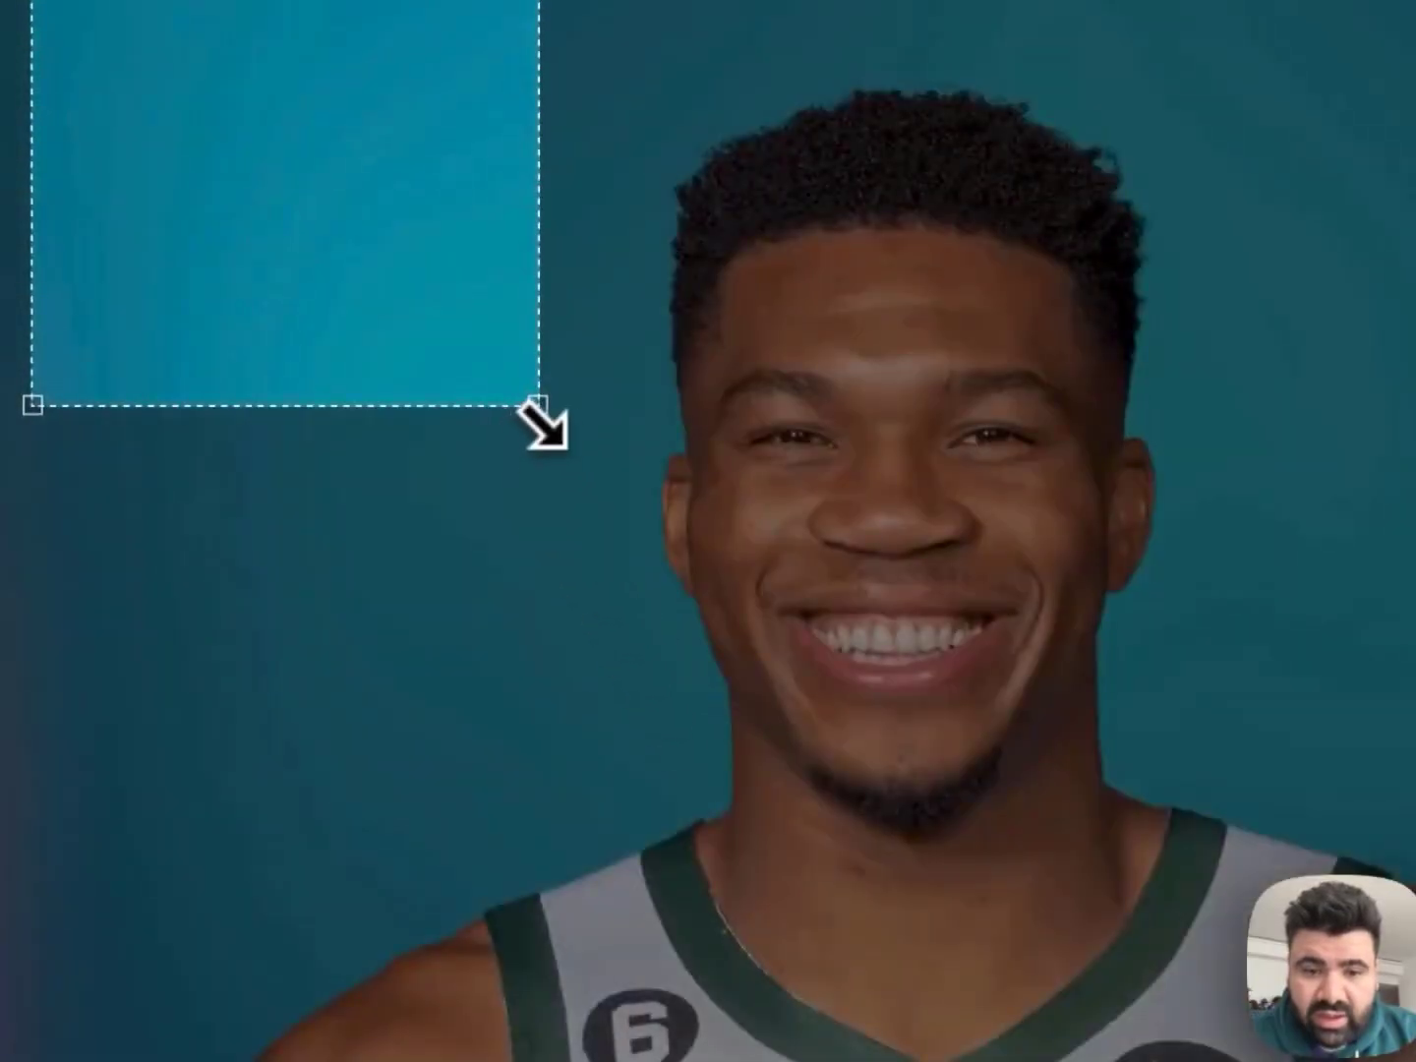
- Crop the uploaded portrait to the player's head and shoulders, including most of the jersey, and confirm the crop
{"action": "left_click_drag", "start_coordinate": [538, 406], "coordinate": [589, 455]}
{"action": "left_click_drag", "start_coordinate": [831, 783], "coordinate": [943, 987]}
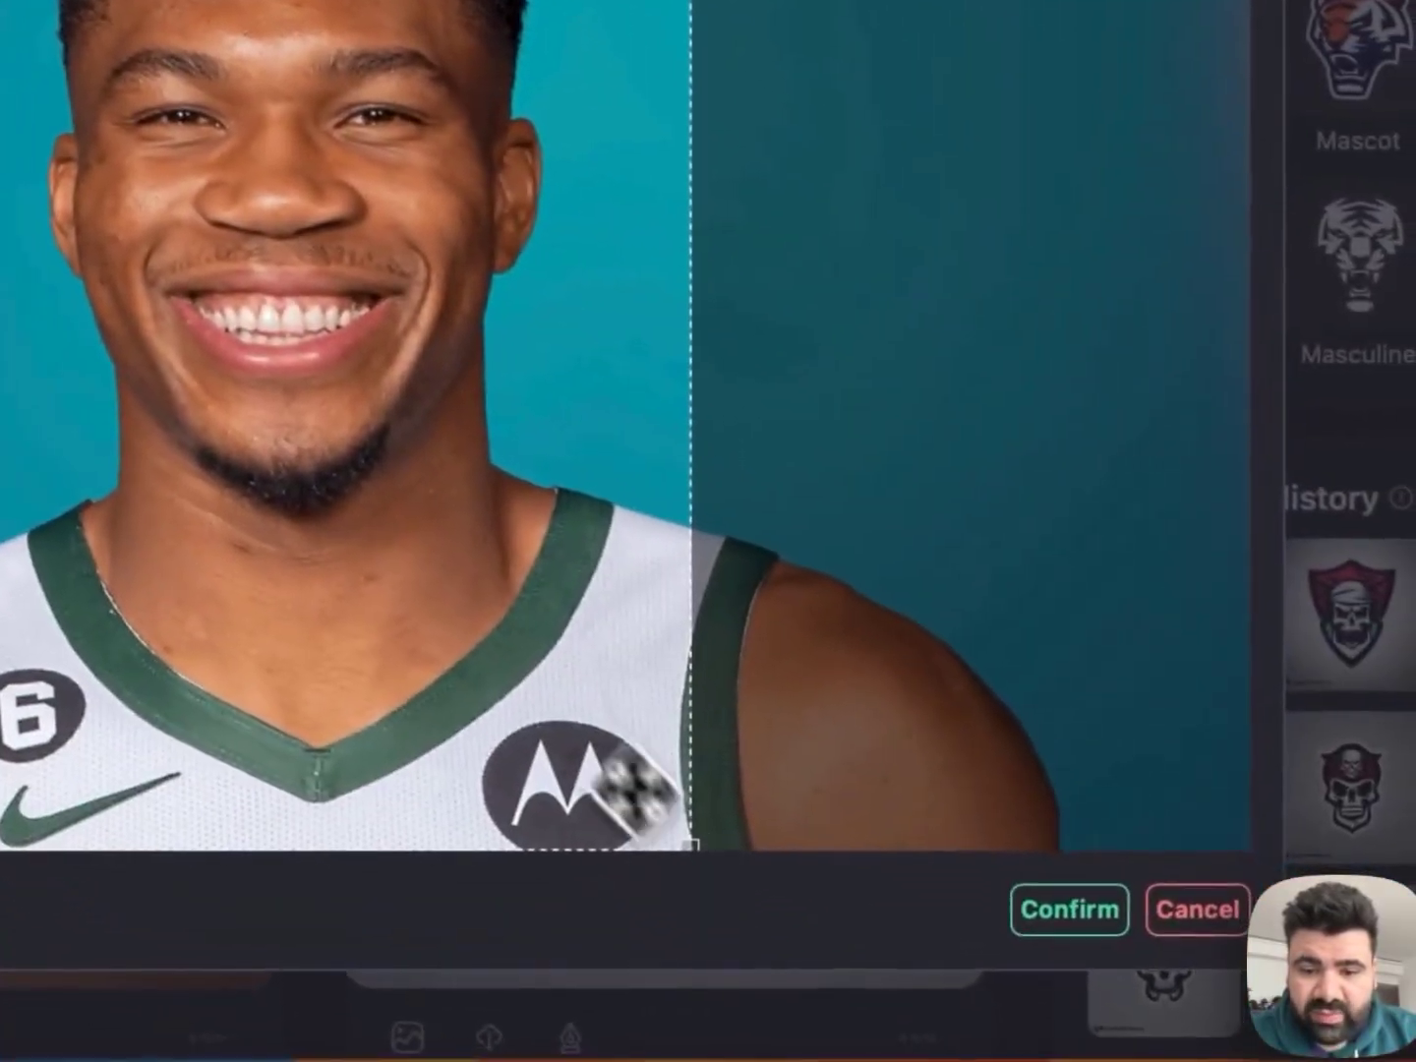
{"action": "left_click_drag", "start_coordinate": [726, 787], "coordinate": [1002, 850]}
{"action": "left_click_drag", "start_coordinate": [735, 708], "coordinate": [726, 714]}
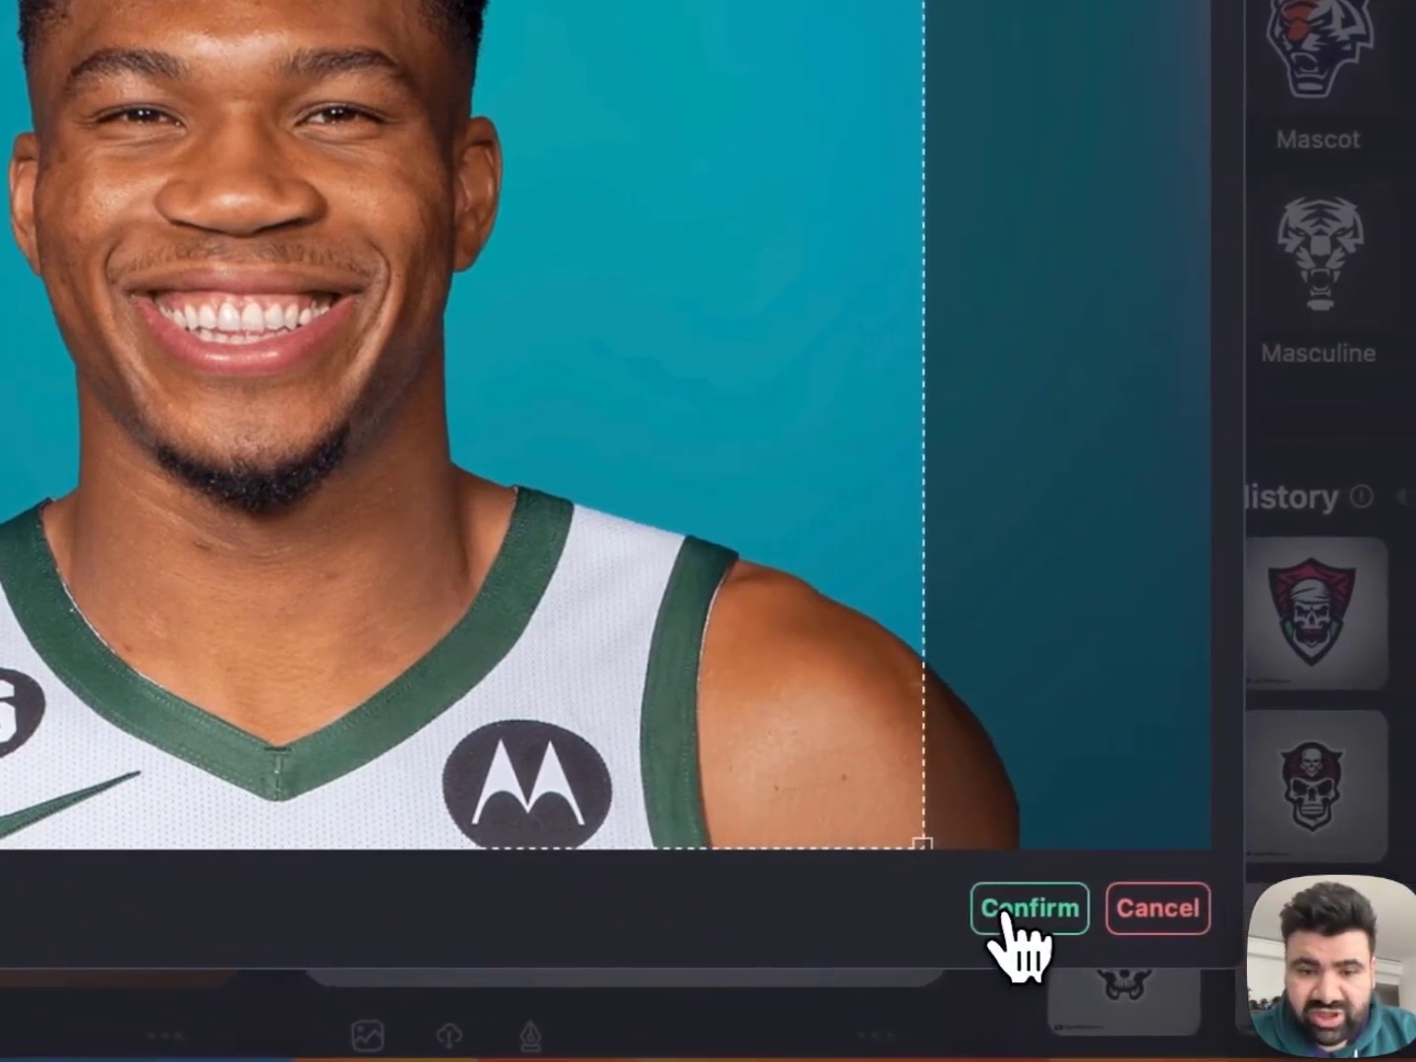
{"action": "left_click", "coordinate": [1053, 910]}
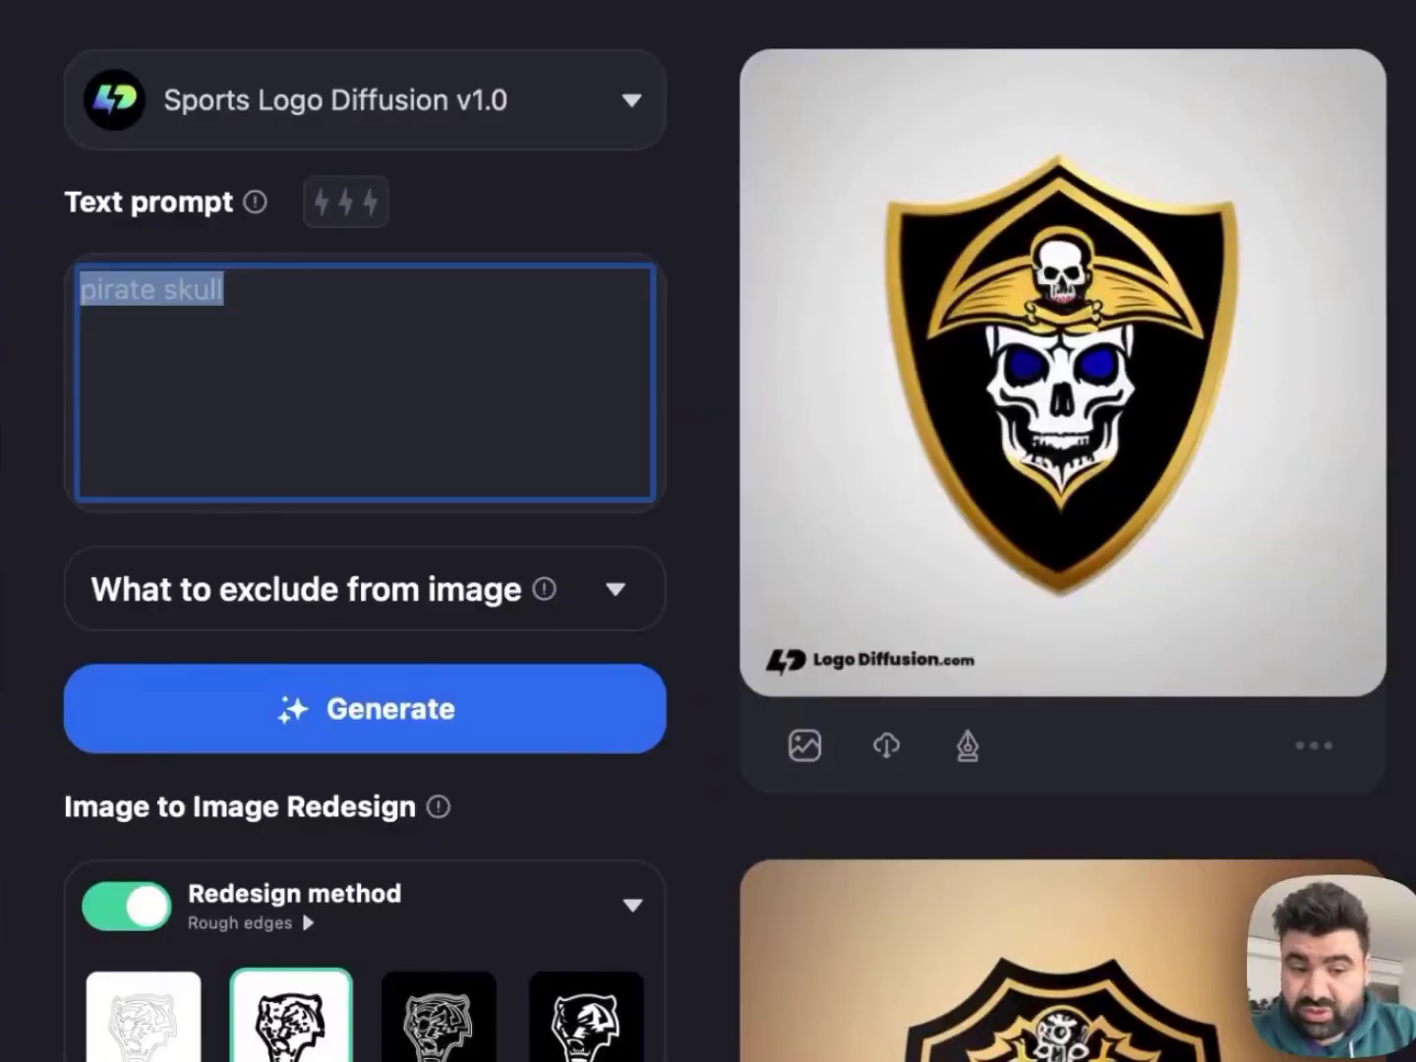
- Replace the prompt with "a logo of a basketball player" and generate redesigns using the Rough edges method
{"action": "type", "text": "a logo of a basketball player"}
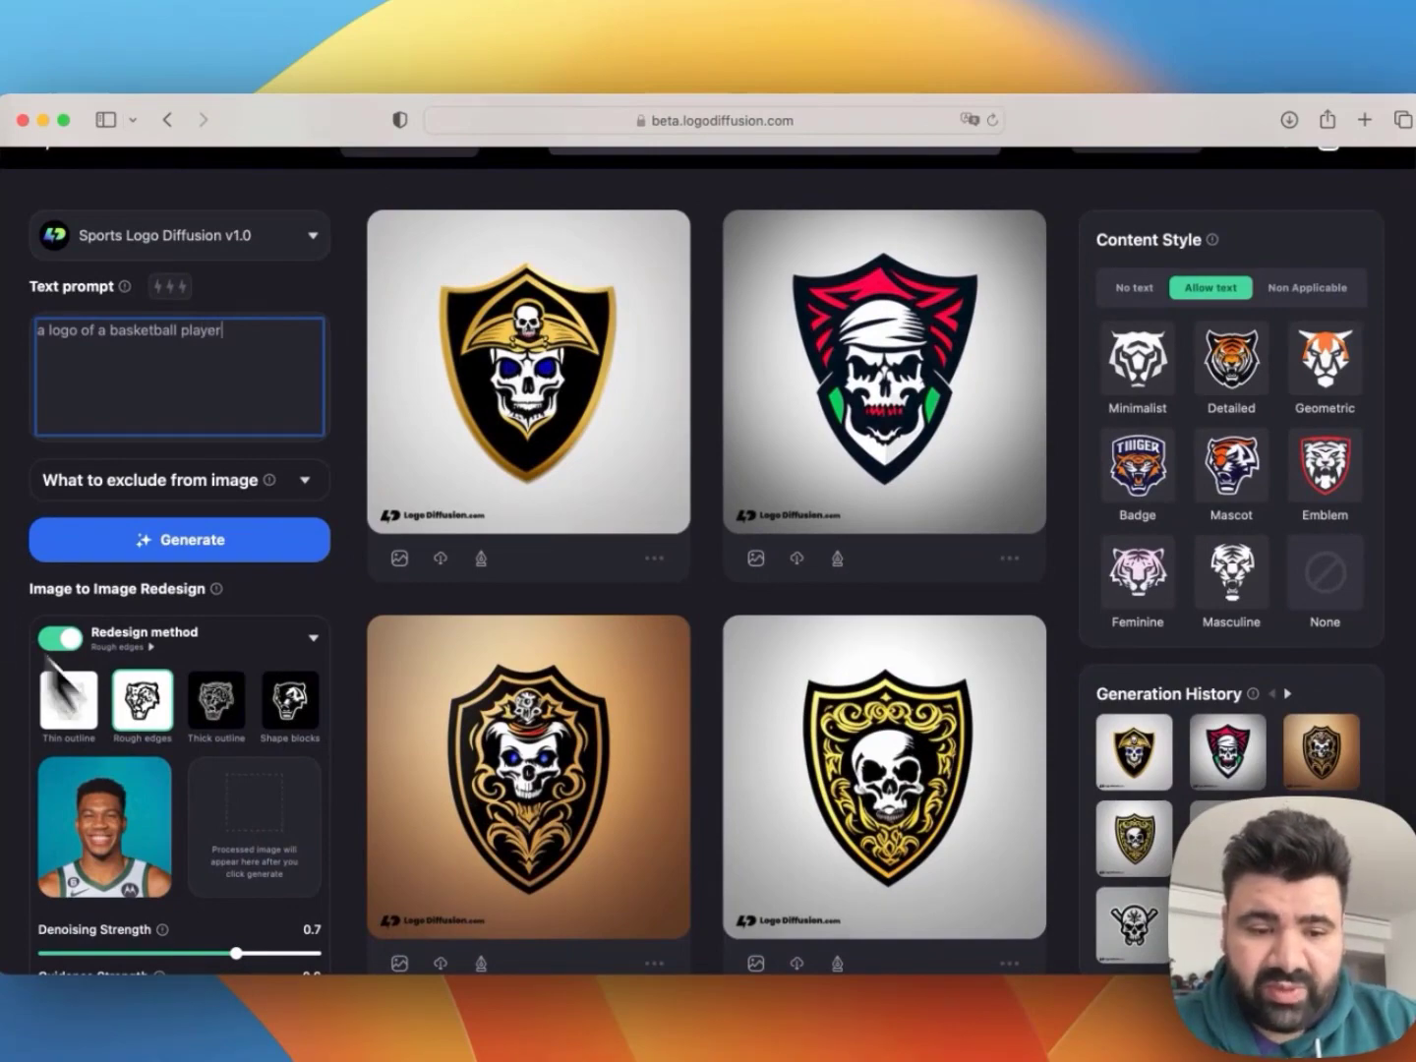
{"action": "scroll", "coordinate": [174, 818], "scroll_direction": "down", "scroll_amount": 3}
{"action": "scroll", "coordinate": [232, 845], "scroll_direction": "up", "scroll_amount": 4}
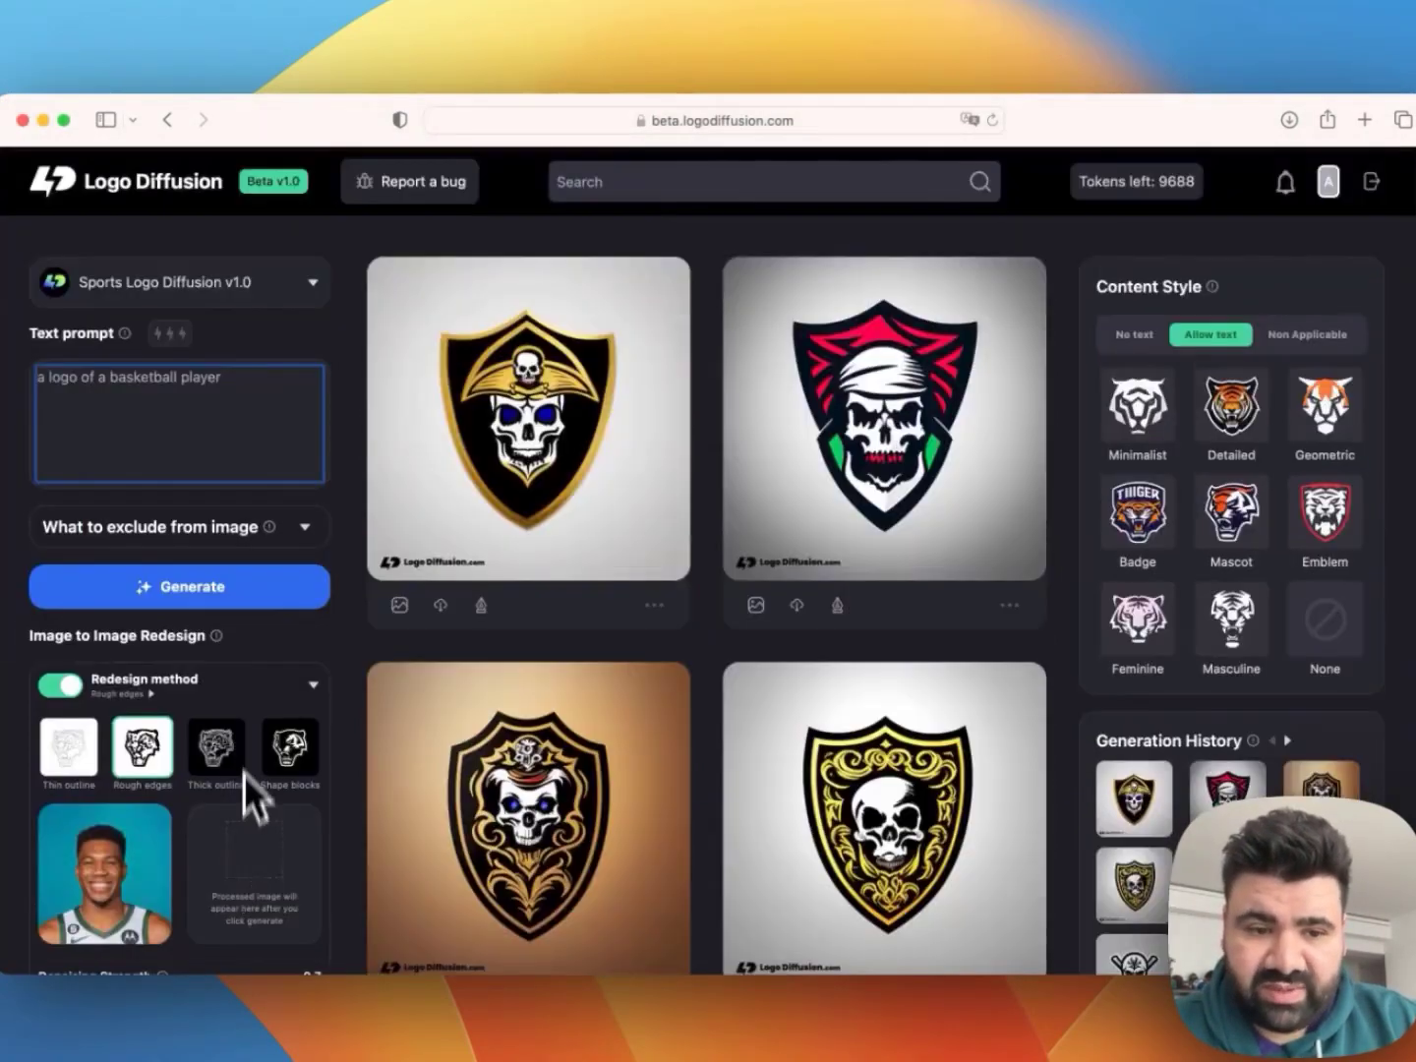
{"action": "left_click", "coordinate": [221, 600]}
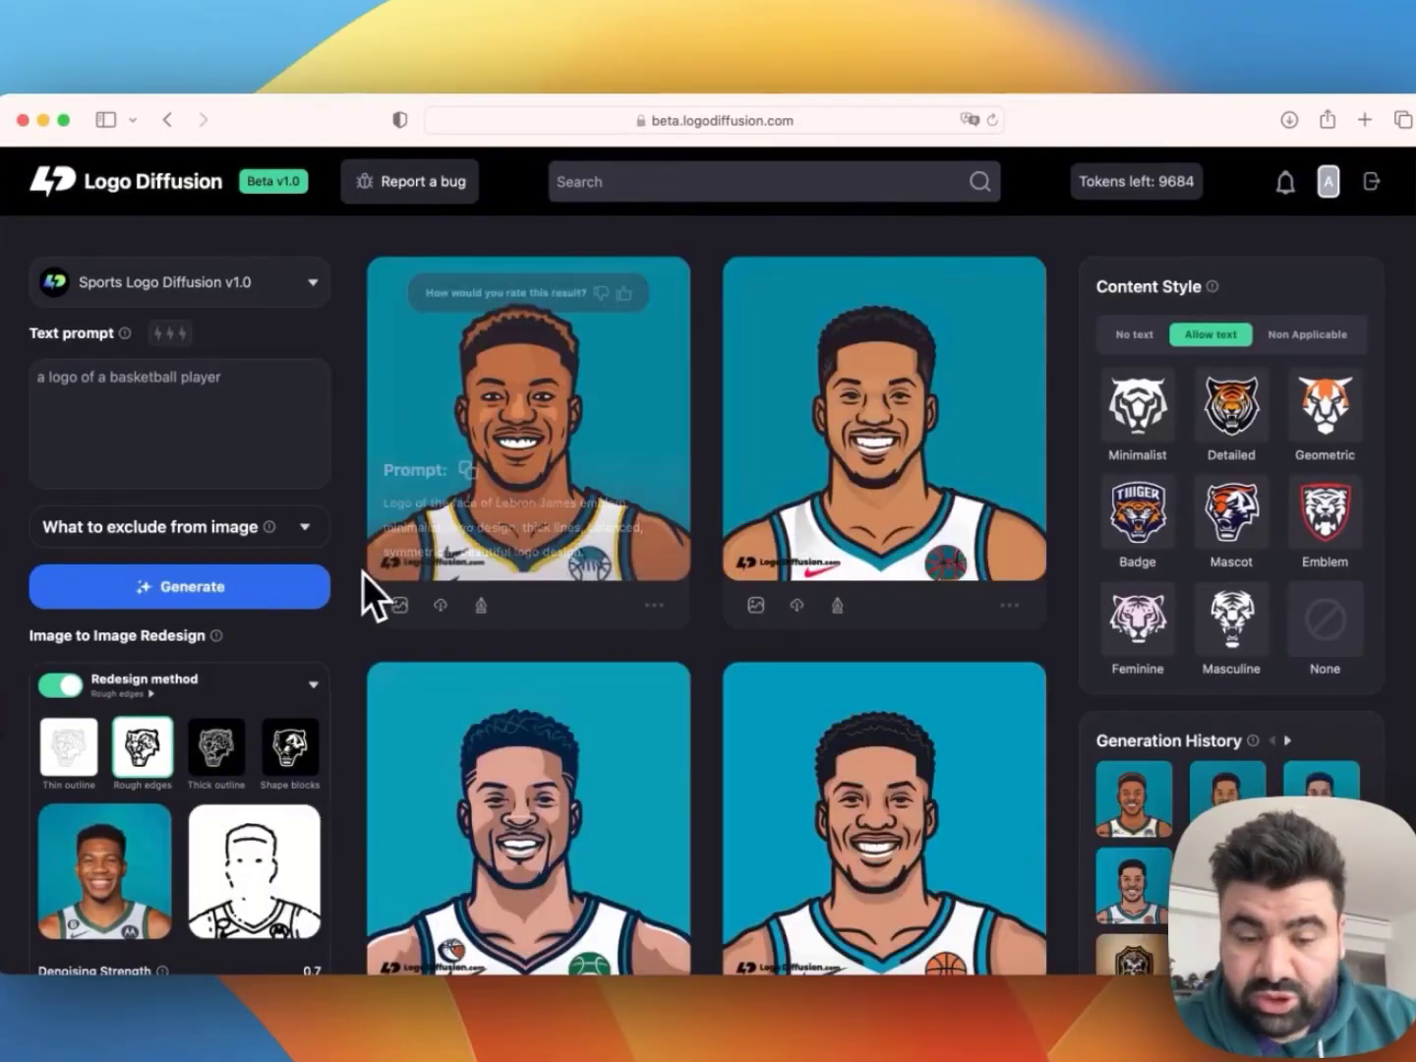
- Examine one of the generated basketball player logos in the enlarged view and return to the results
{"action": "scroll", "coordinate": [374, 589], "scroll_direction": "down", "scroll_amount": 1}
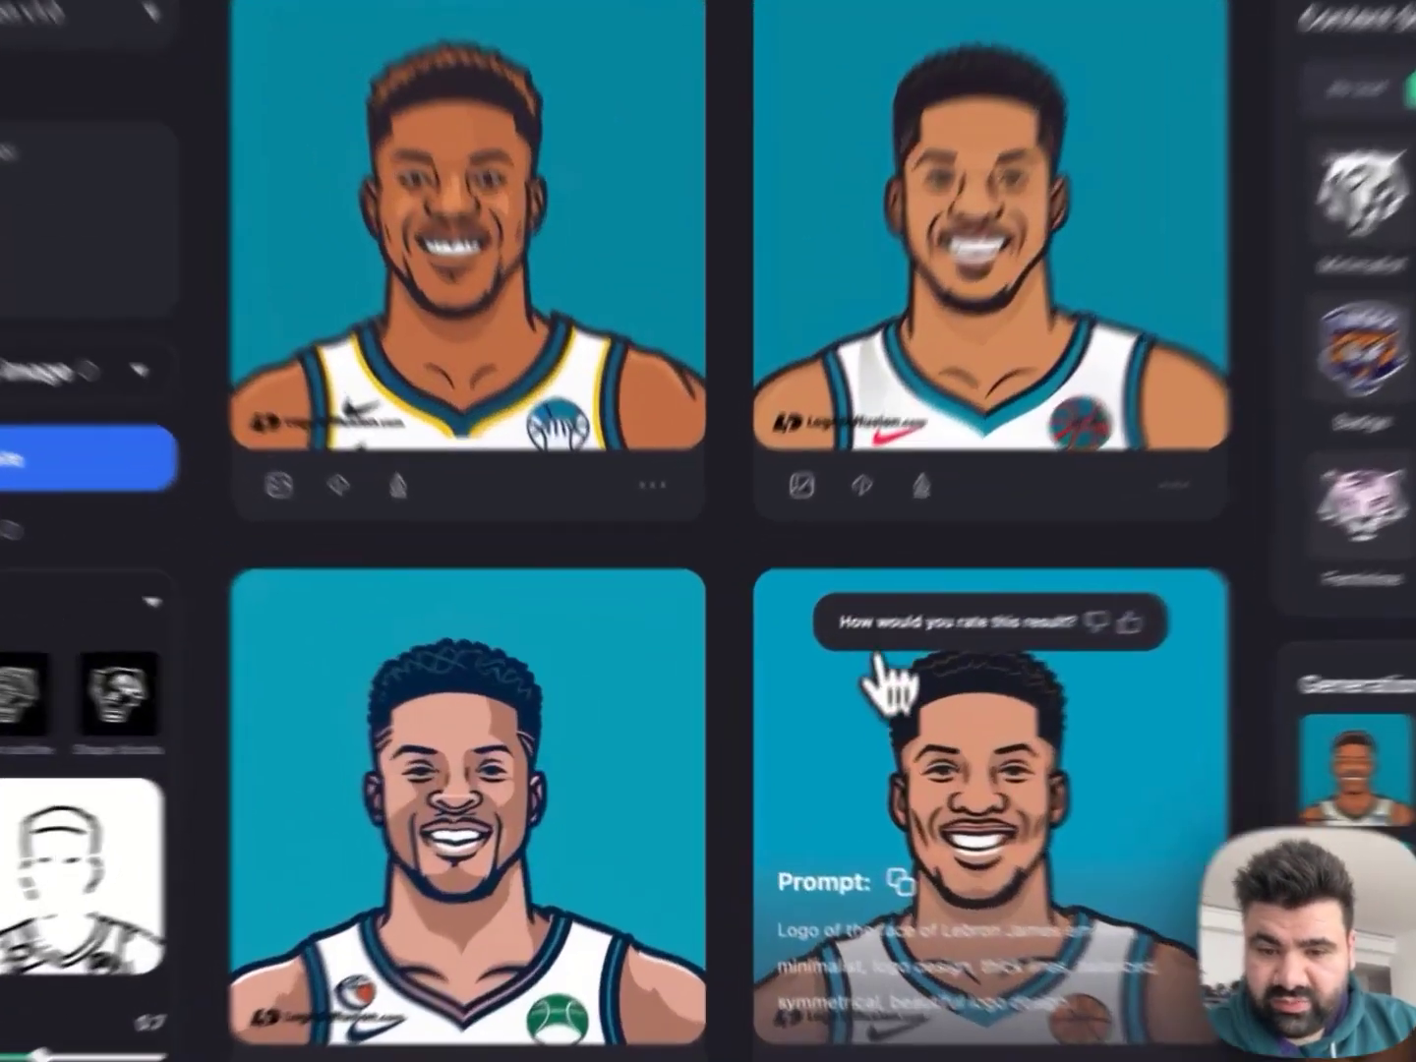
{"action": "left_click", "coordinate": [875, 669]}
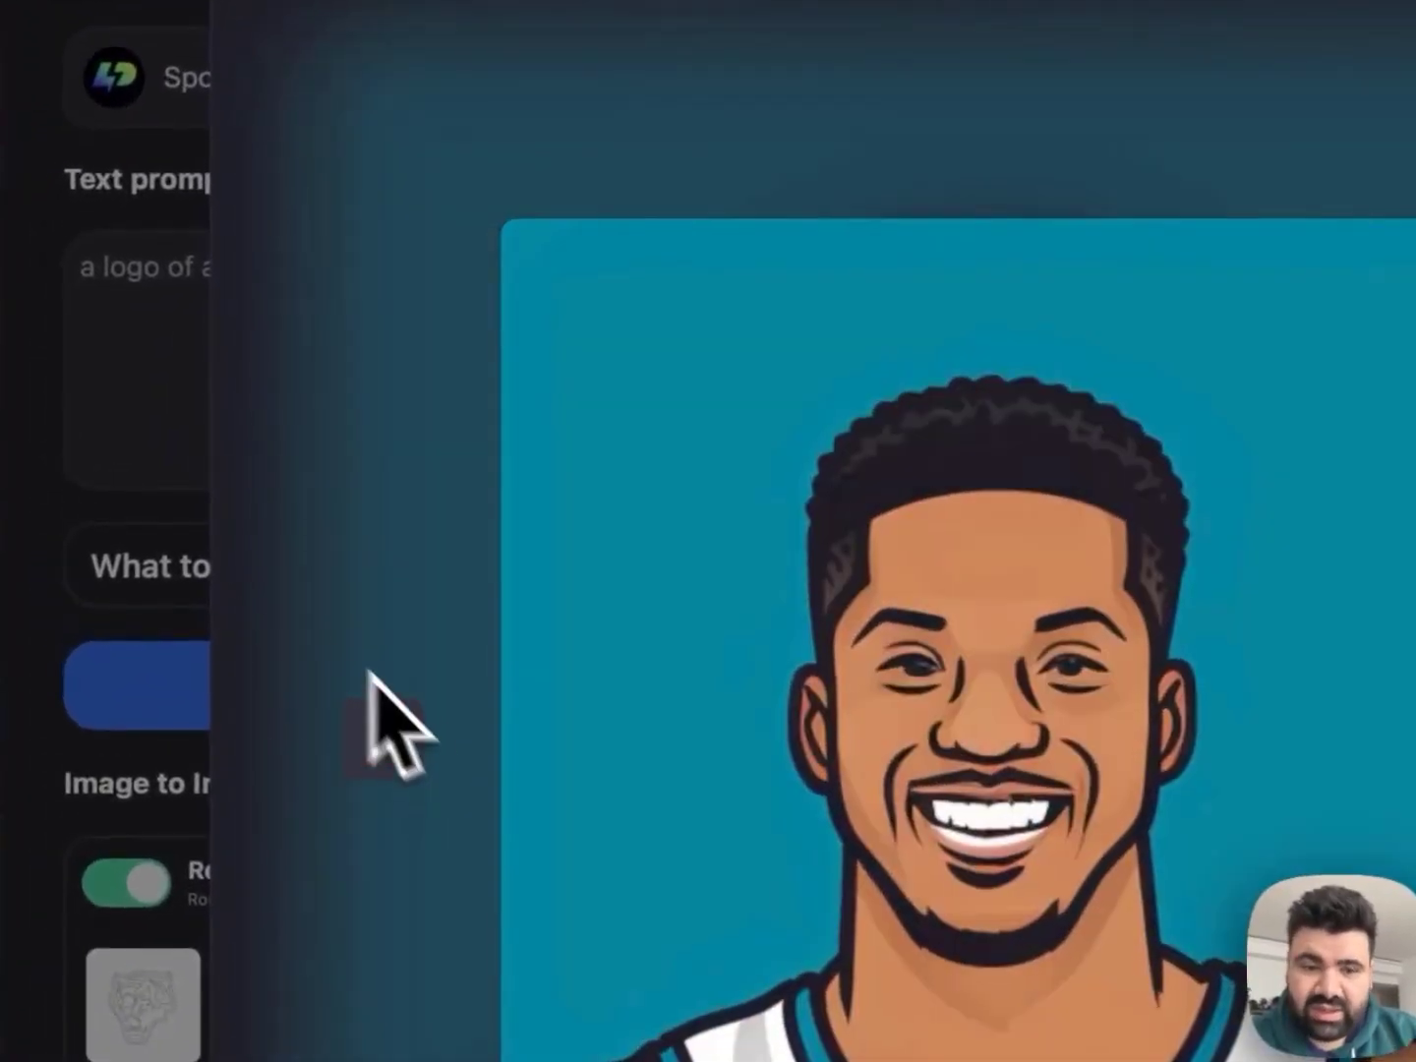
{"action": "left_click", "coordinate": [142, 543]}
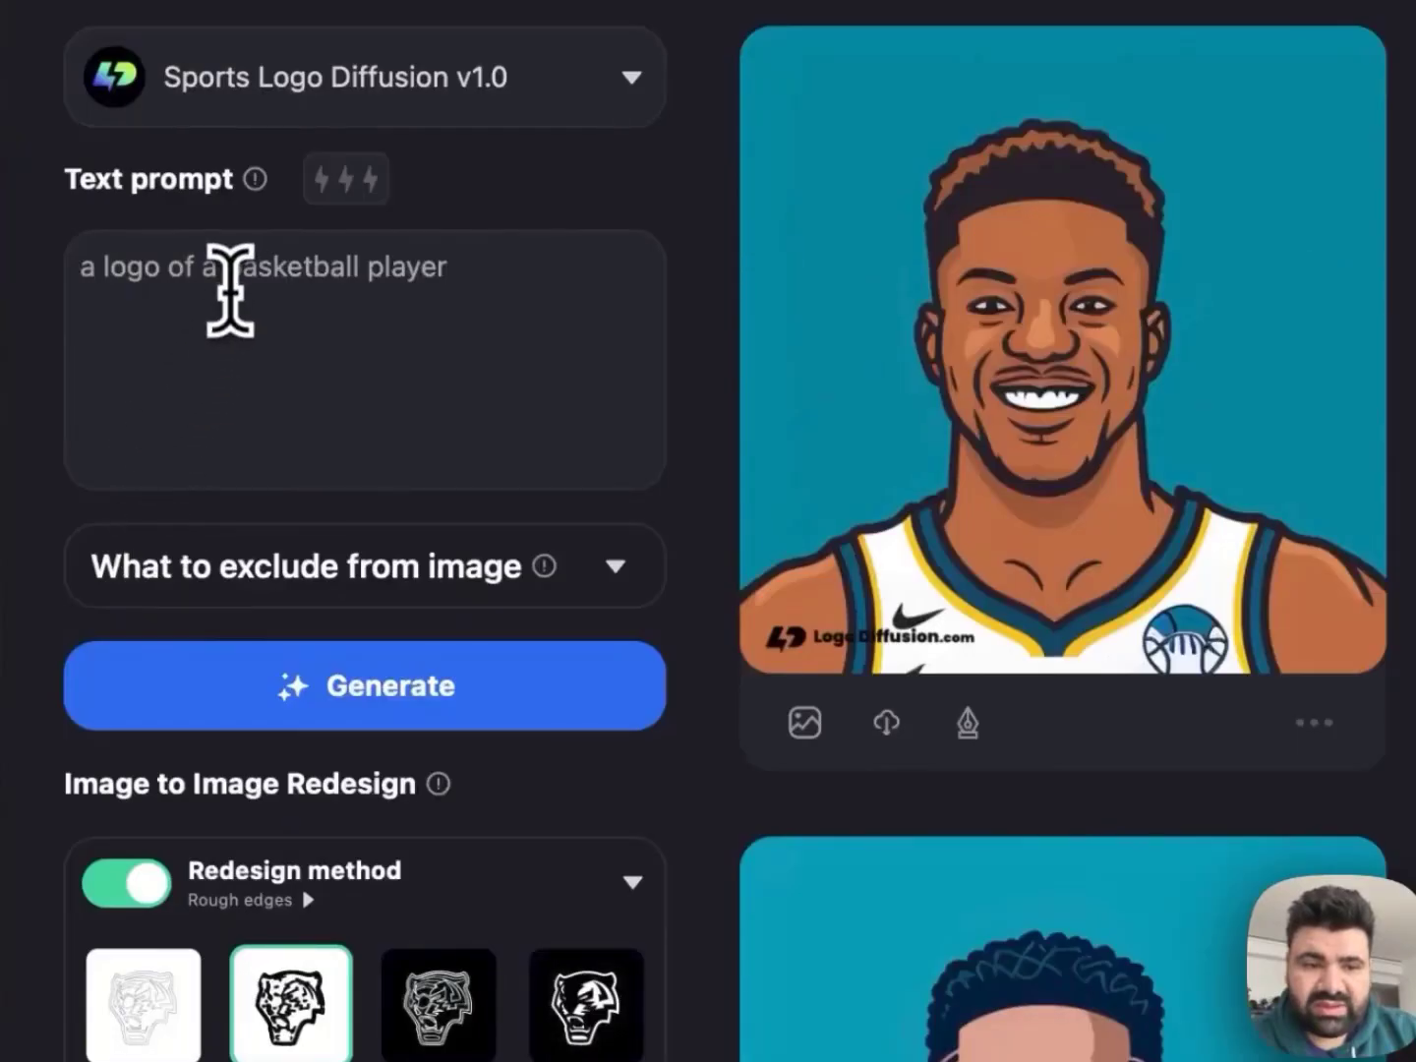
- Generate Thin outline redesigns with the prompt "a logo of a giannis antetokounmpo" and a denoising strength of 0.65
{"action": "left_click_drag", "start_coordinate": [226, 266], "coordinate": [448, 265]}
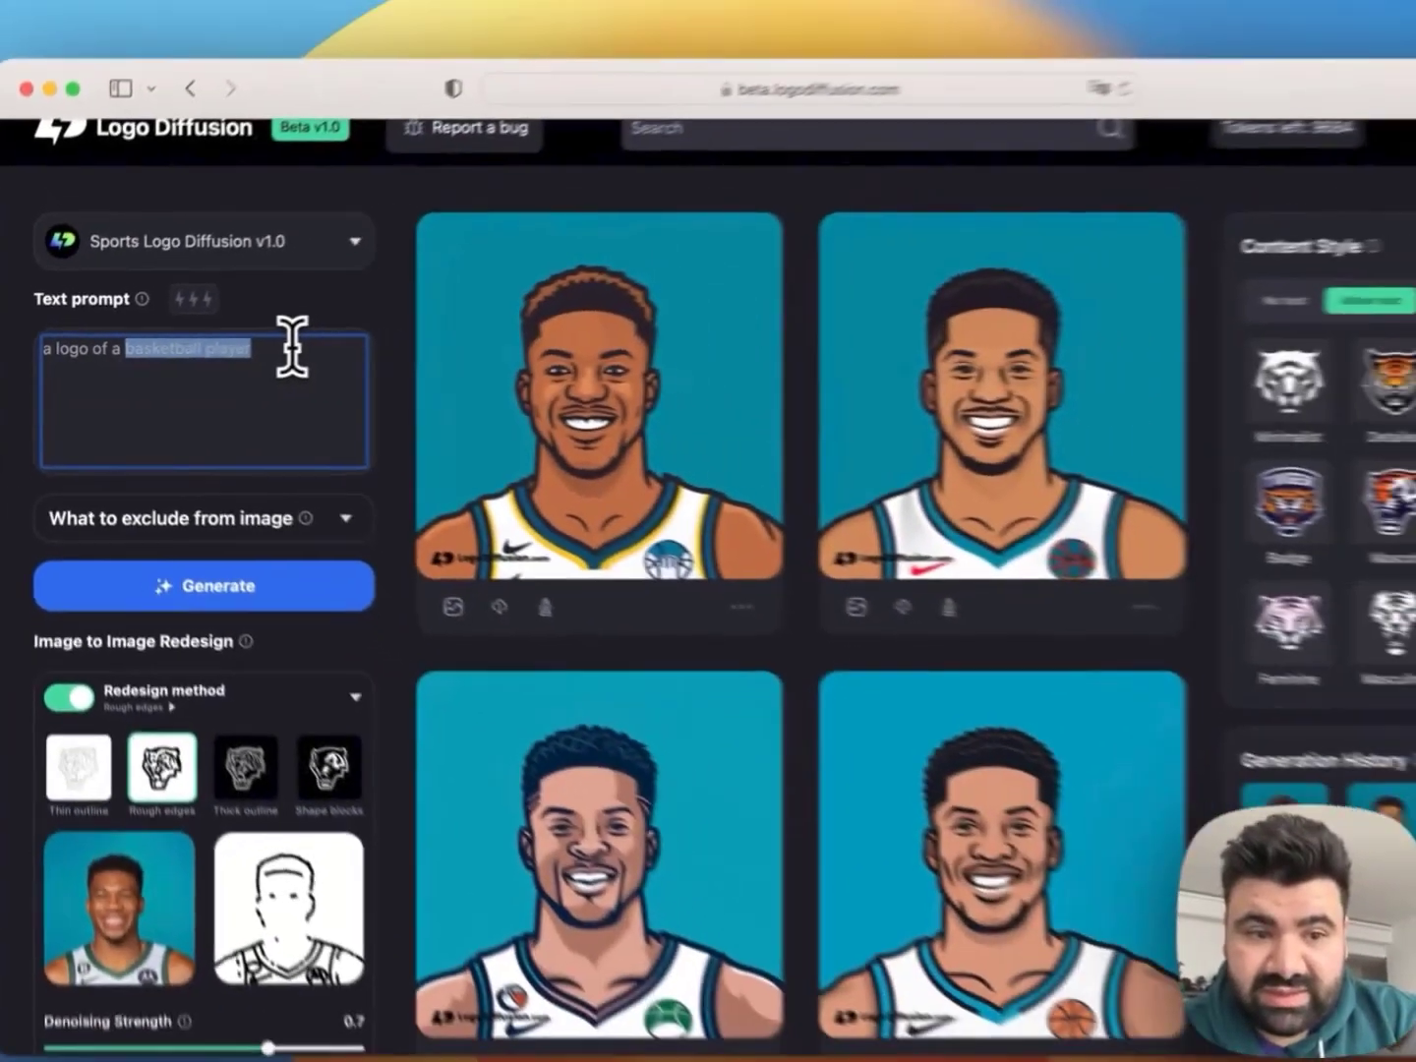
{"action": "type", "text": "giannis antetokounmpo"}
{"action": "scroll", "coordinate": [249, 755], "scroll_direction": "down", "scroll_amount": 2}
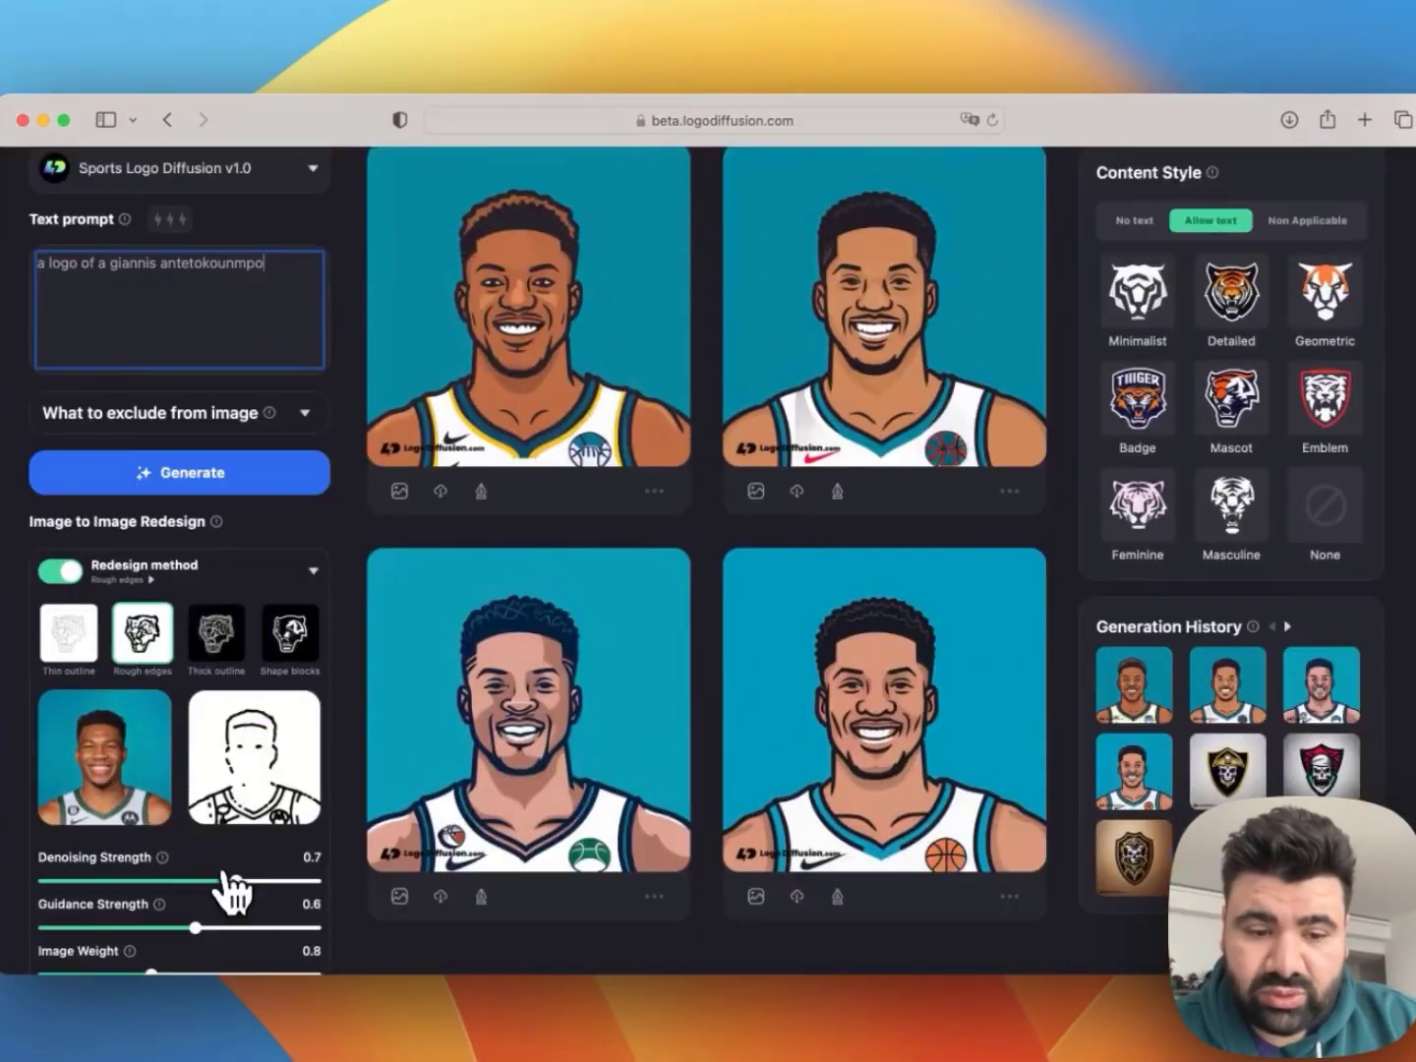
{"action": "left_click_drag", "start_coordinate": [234, 882], "coordinate": [224, 880]}
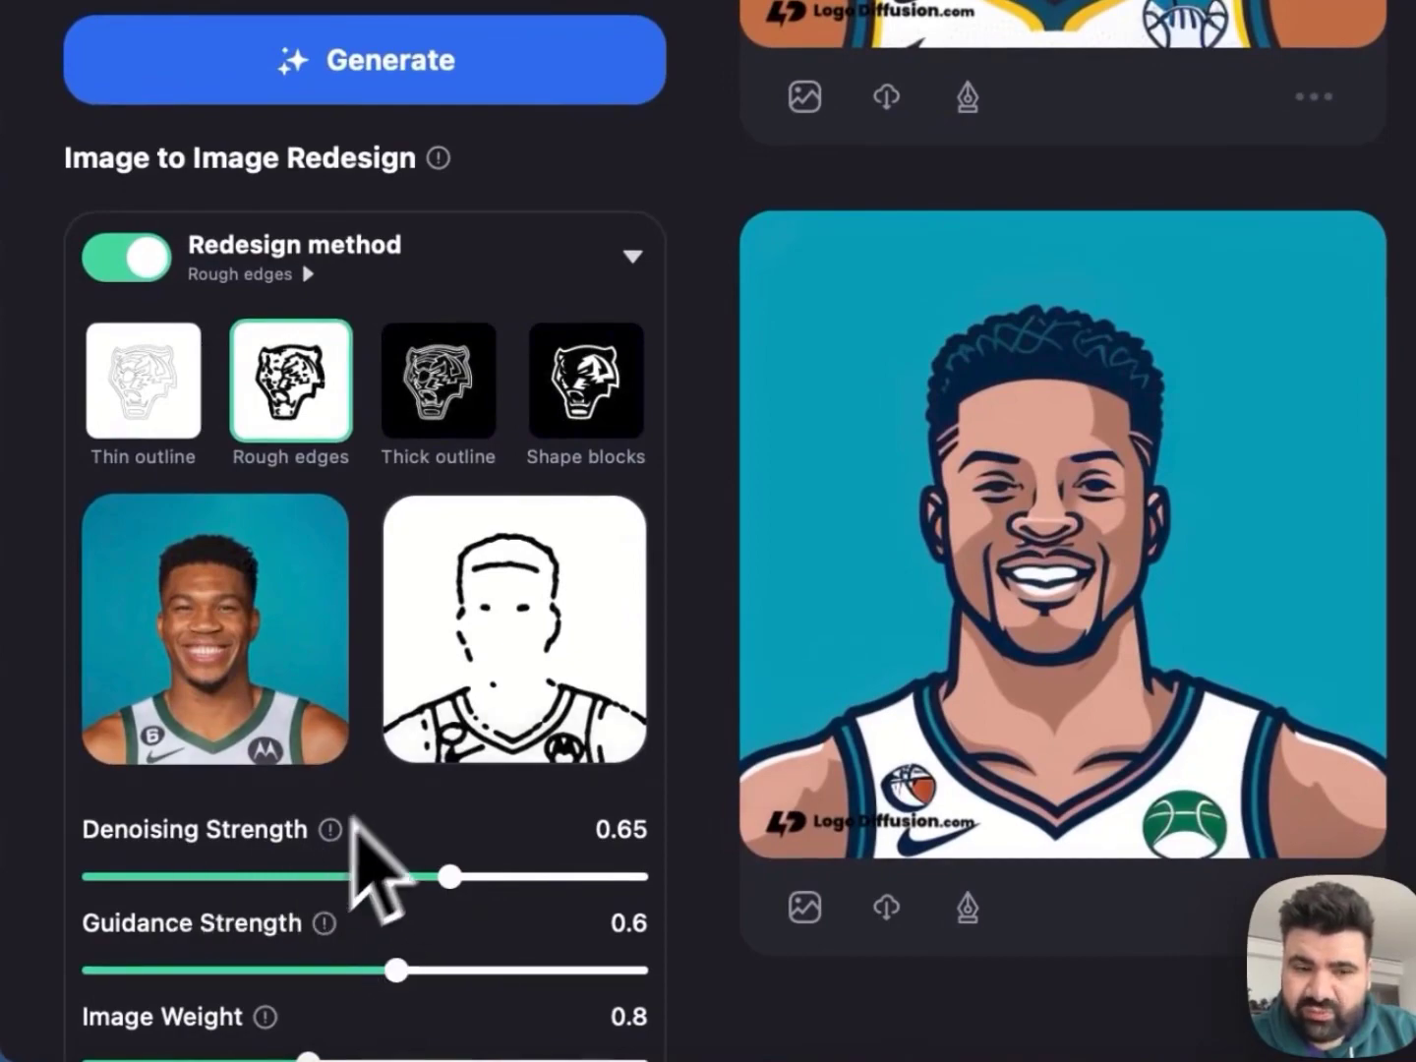
{"action": "scroll", "coordinate": [453, 668], "scroll_direction": "up", "scroll_amount": 5}
{"action": "left_click", "coordinate": [477, 492]}
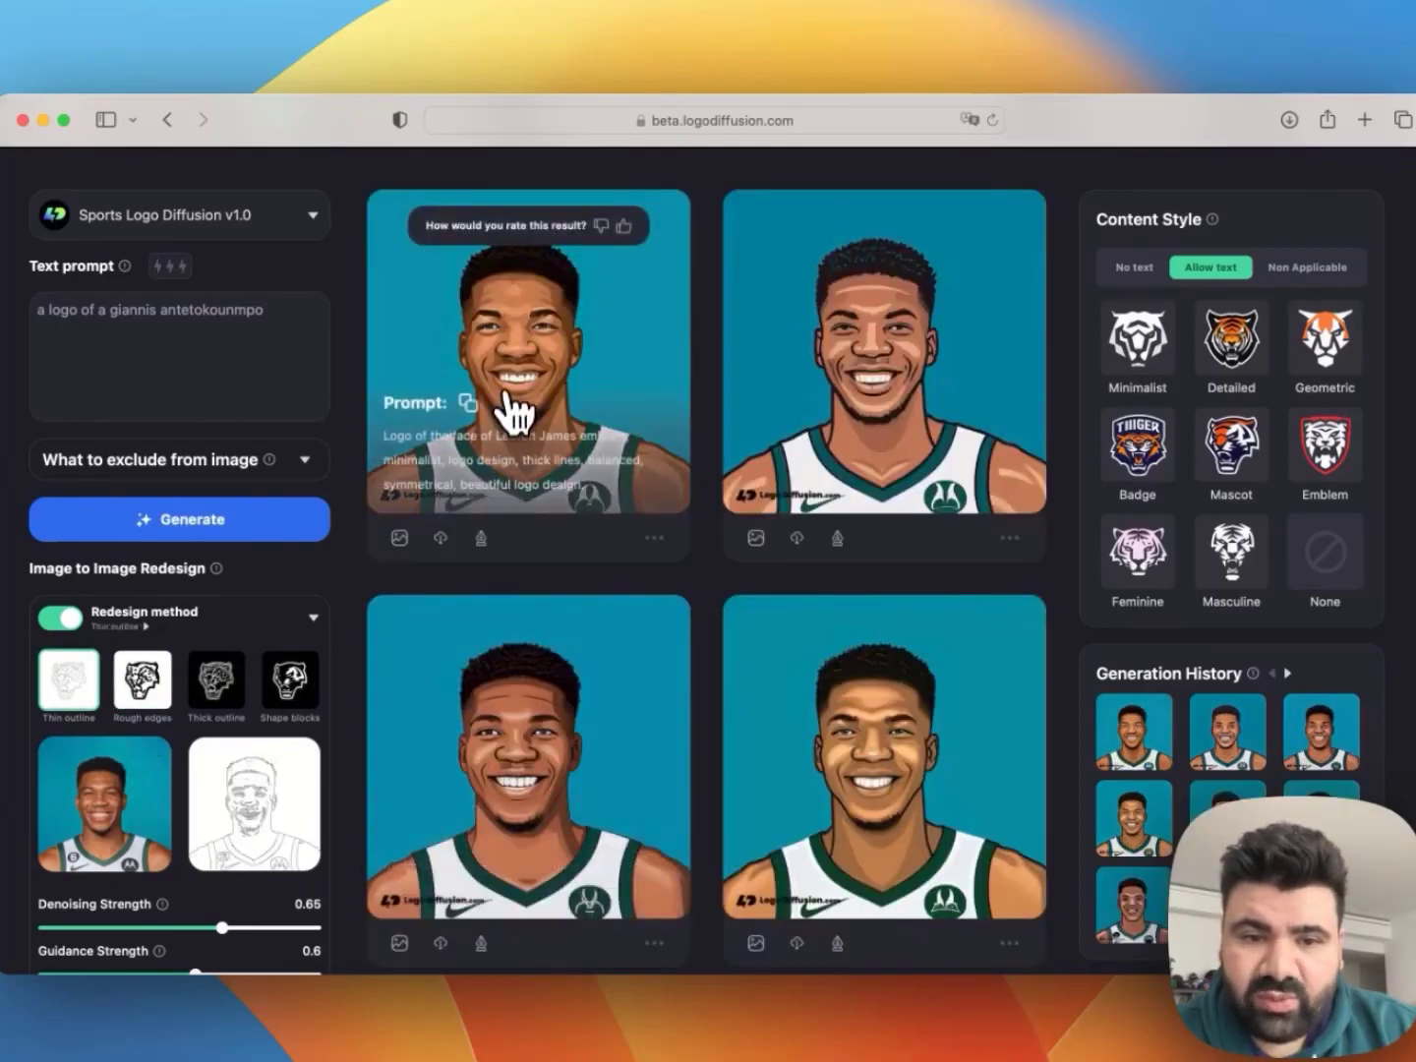
- View the first Giannis logo enlarged, and generate new redesigns in the Minimalist content style
{"action": "left_click", "coordinate": [513, 409]}
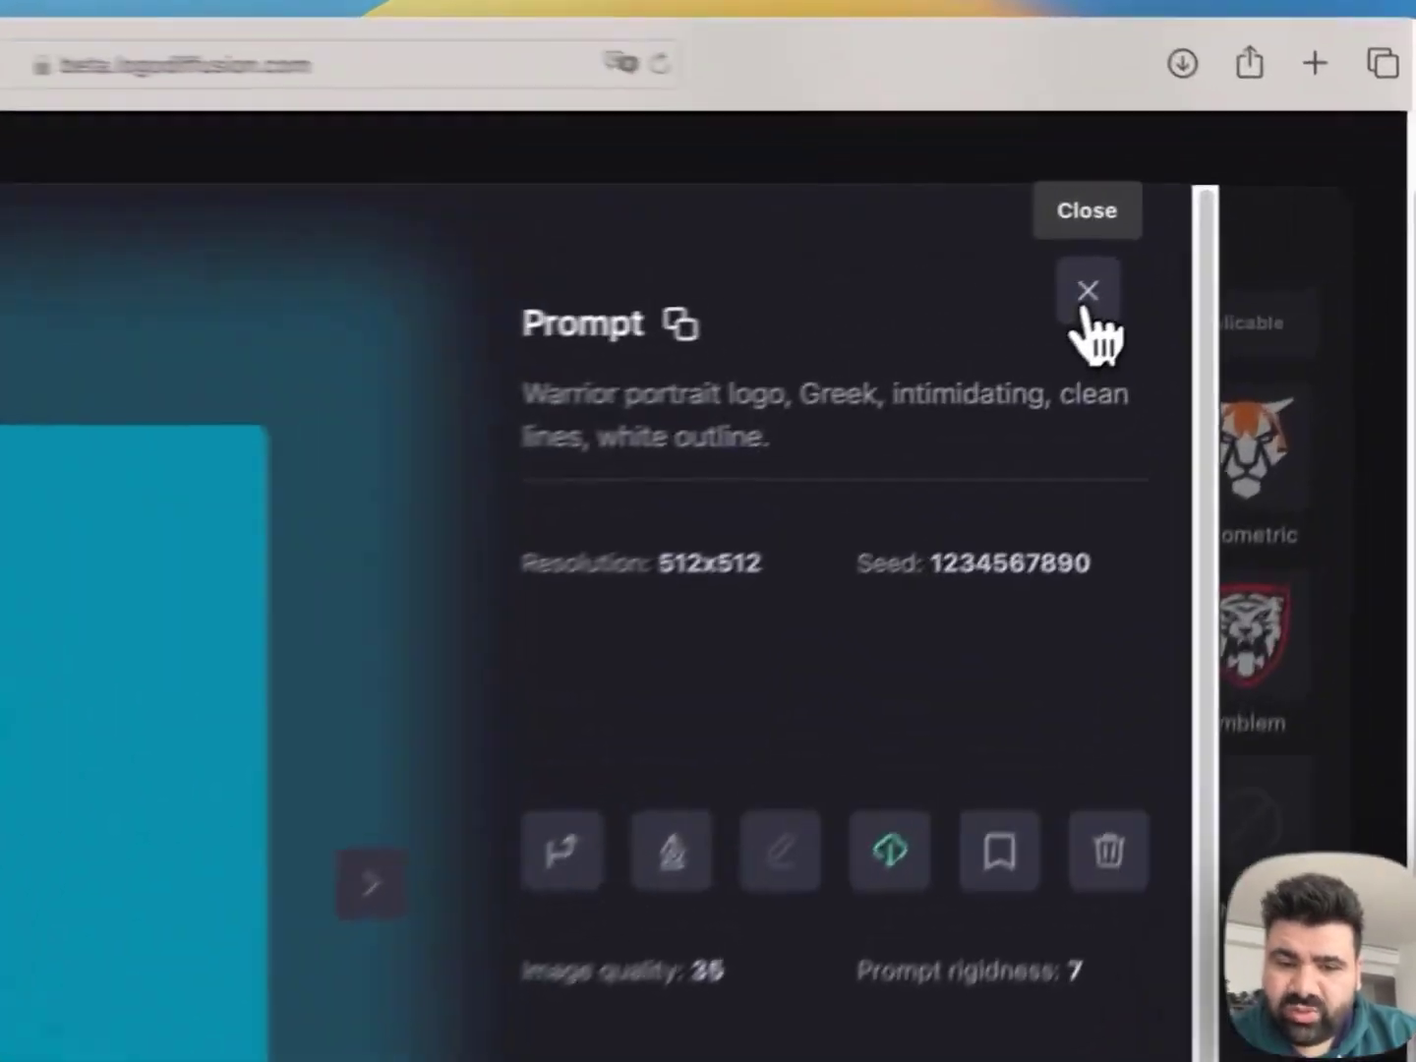
{"action": "left_click", "coordinate": [1088, 289]}
{"action": "left_click", "coordinate": [856, 563]}
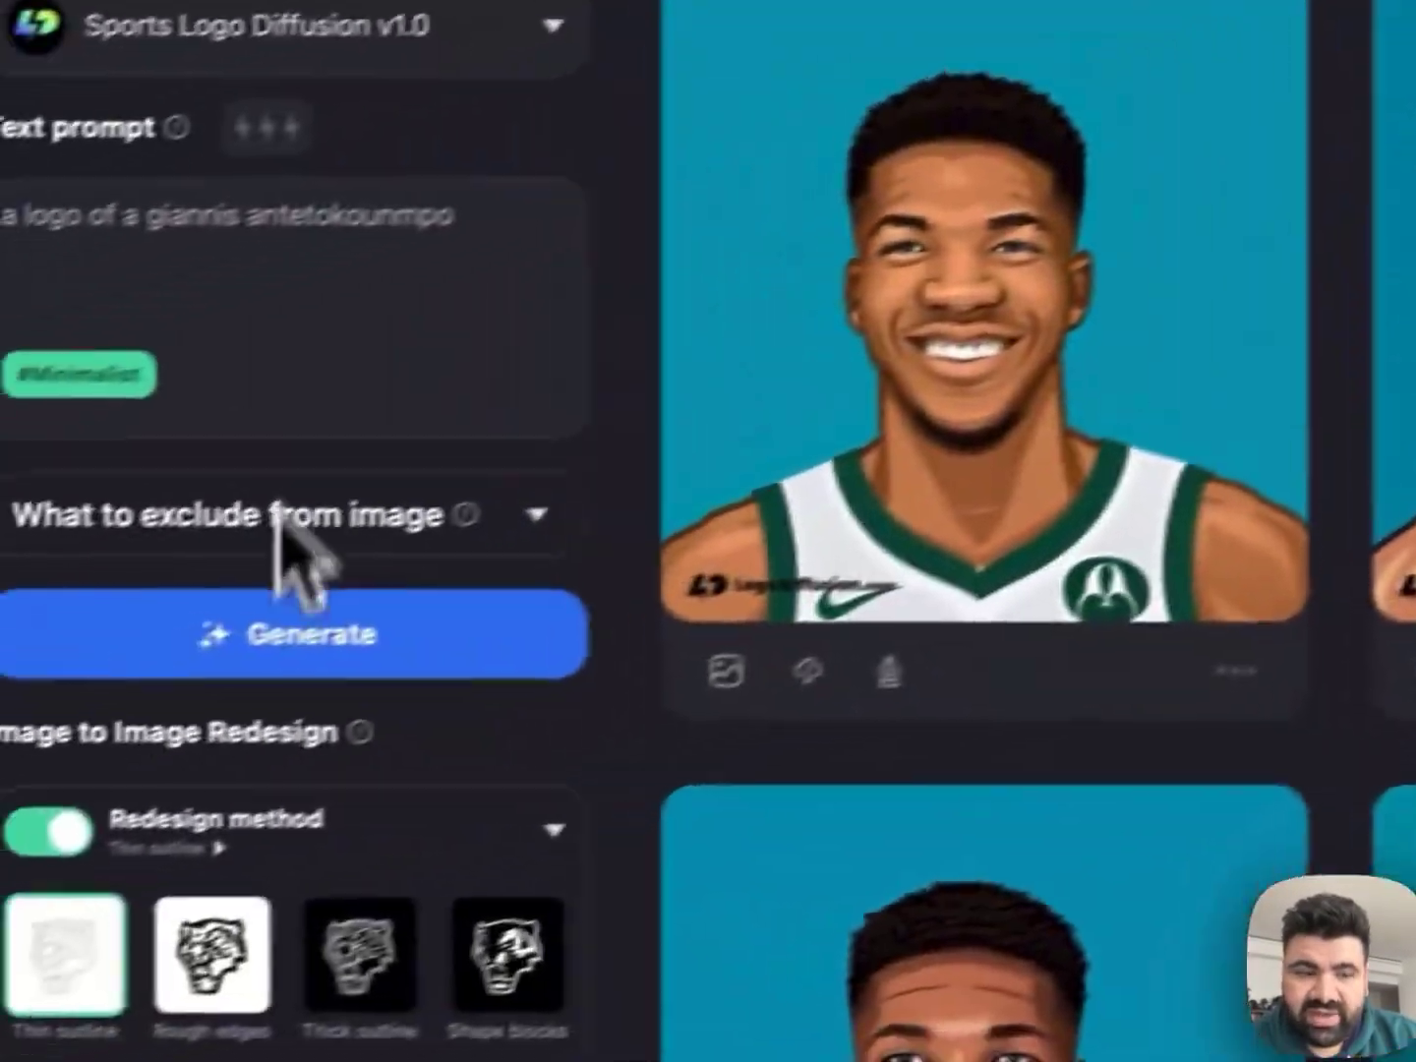
{"action": "left_click", "coordinate": [175, 519]}
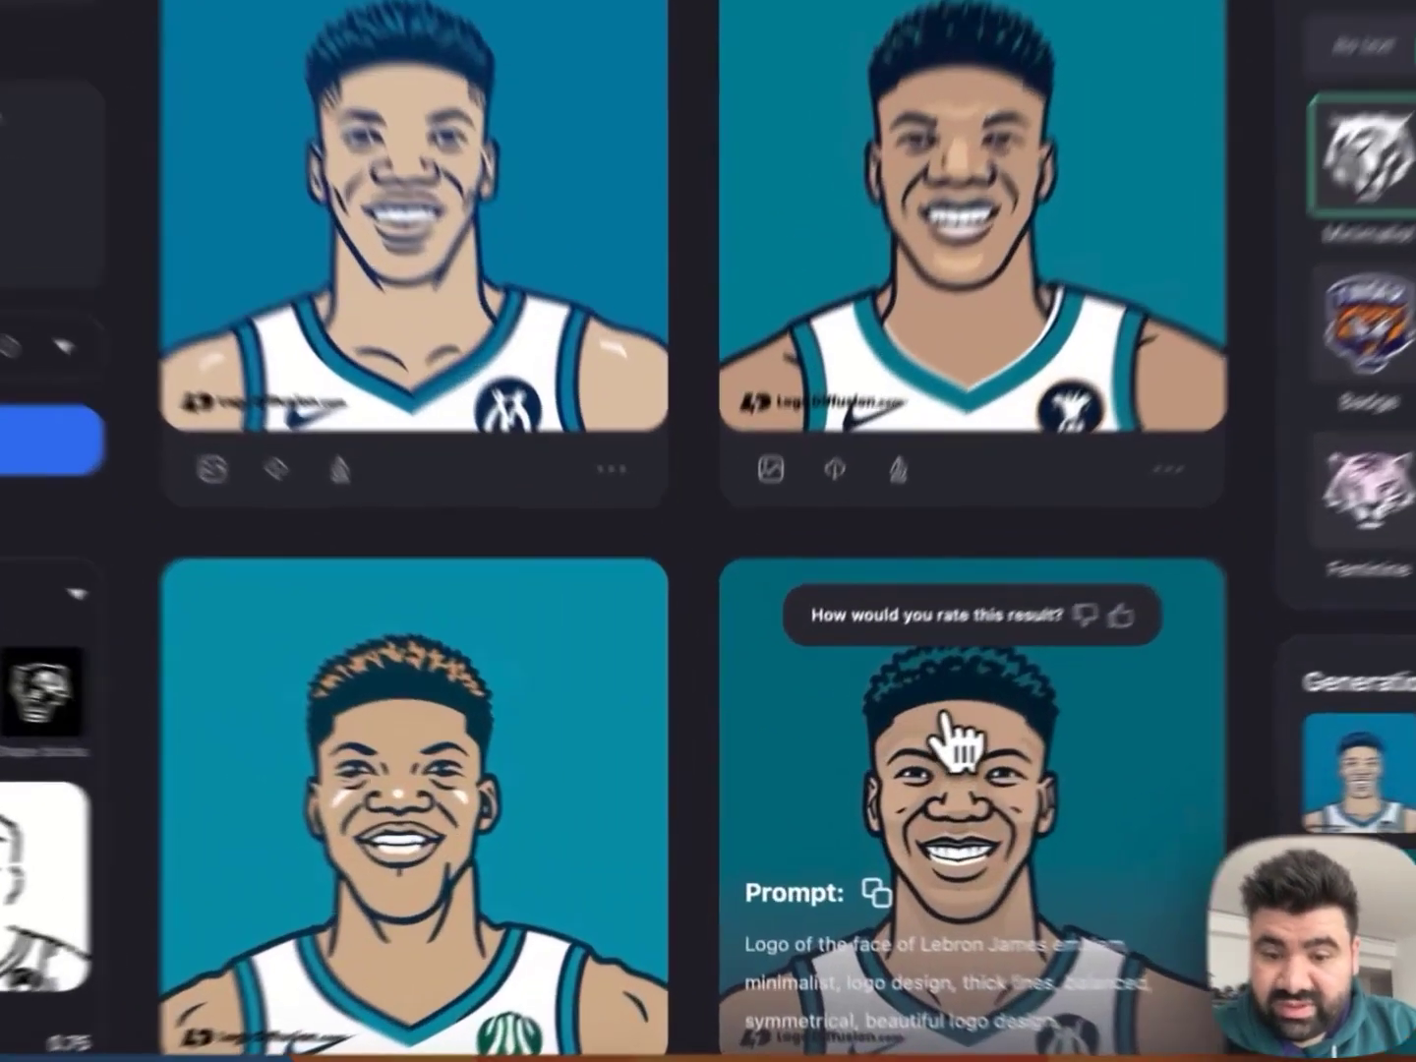
- Examine one of the Minimalist player portraits in the enlarged view and close it
{"action": "left_click", "coordinate": [869, 768]}
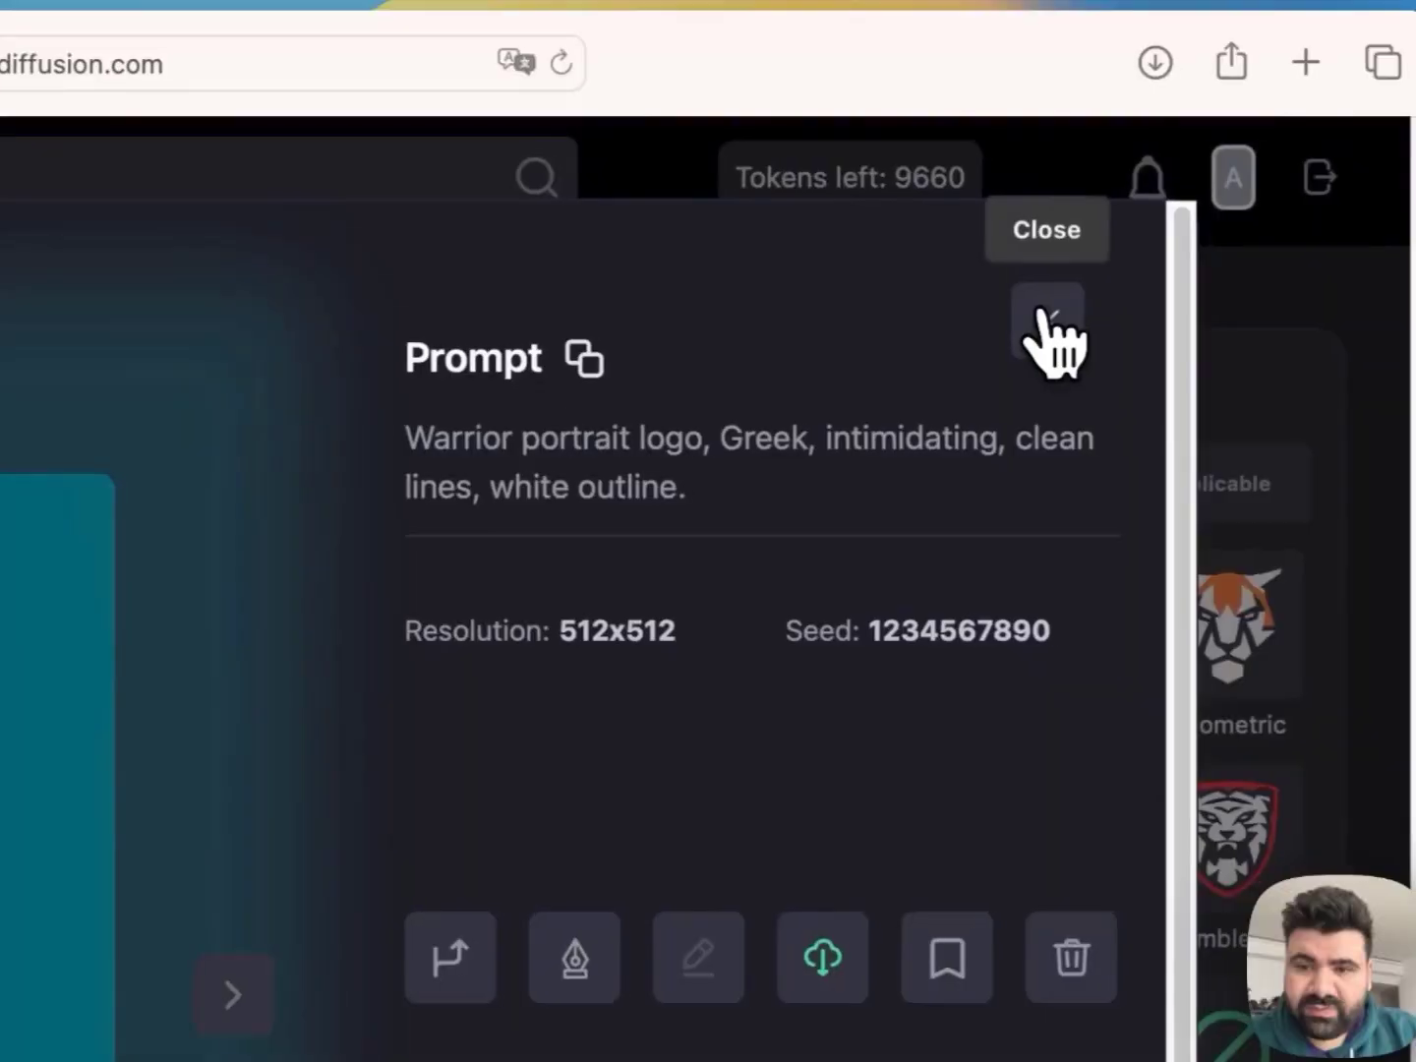
{"action": "left_click", "coordinate": [1236, 249]}
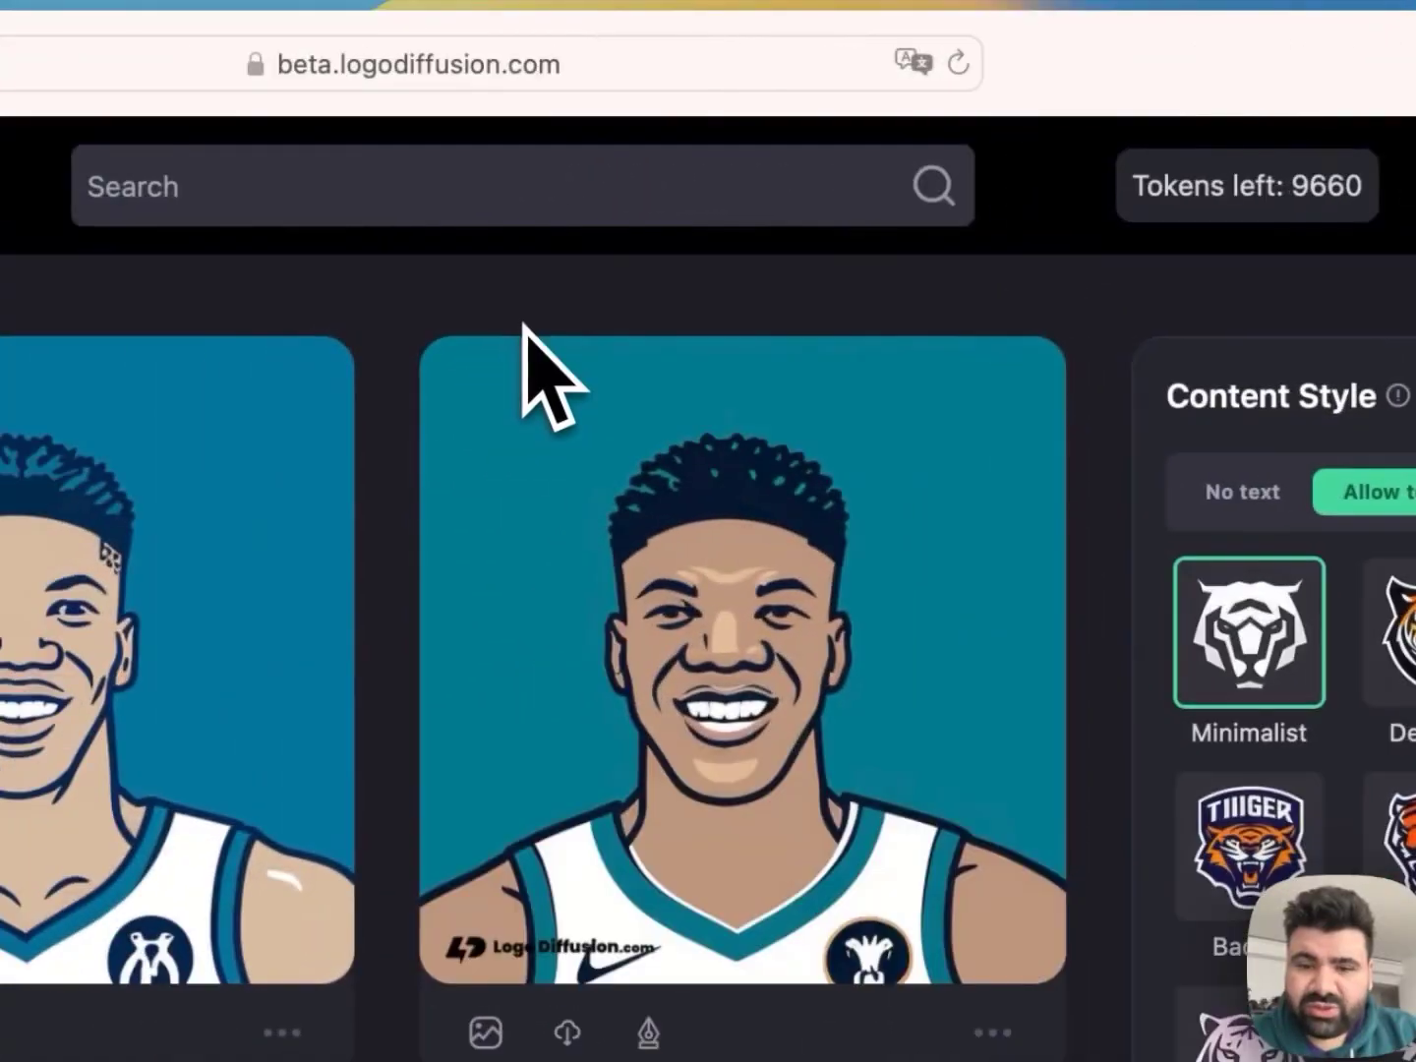